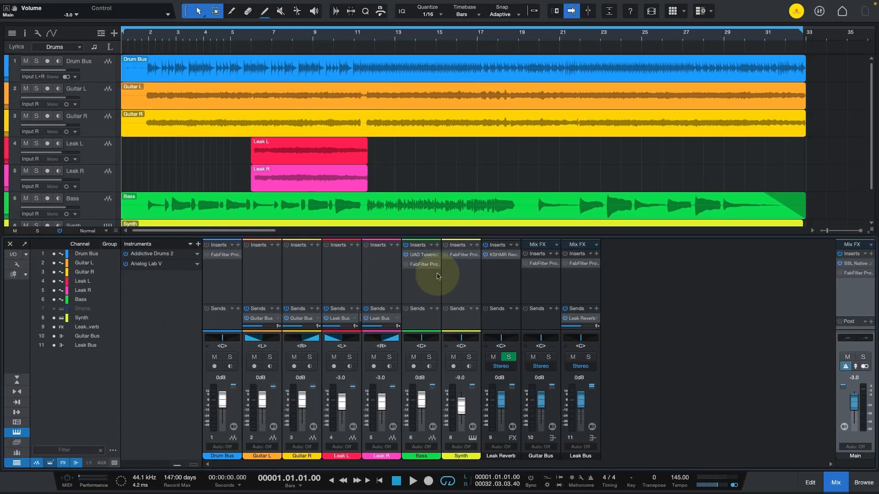
# - Hide the mixer and listen to the full arrangement from the start up to about bar 11
pyautogui.click(836, 482)
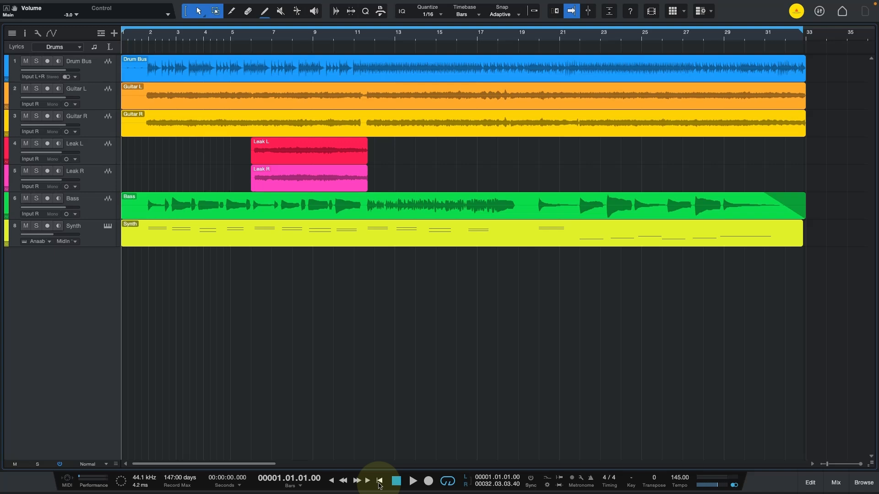
pyautogui.click(413, 482)
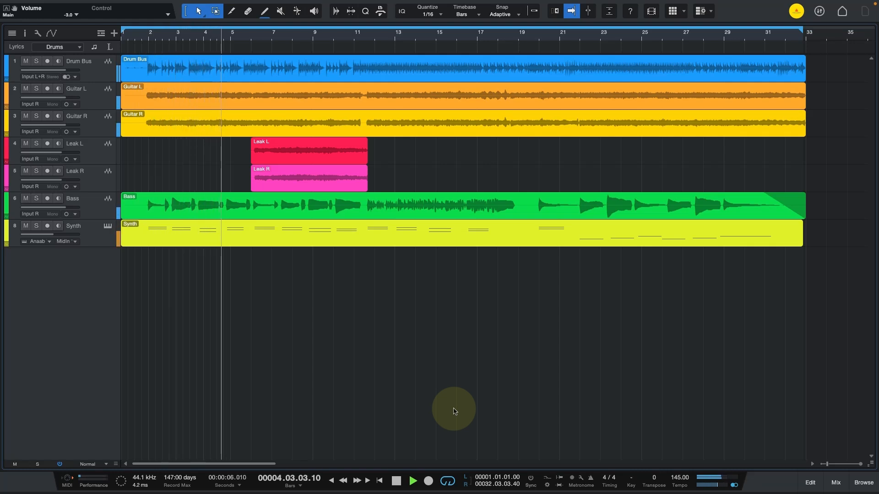
pyautogui.click(397, 481)
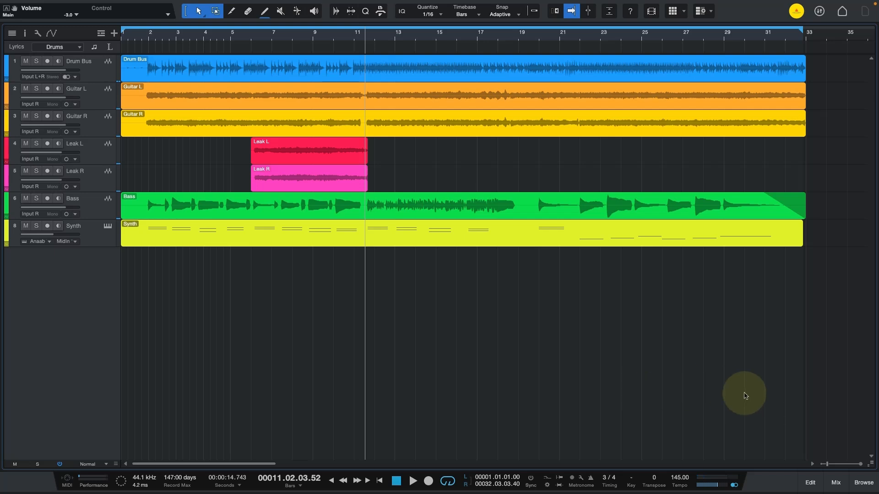
# - Show the mixer again, open the Drum Bus's FabFilter Pro-Q 4 equaliser for editing and expand it to full screen
pyautogui.click(836, 483)
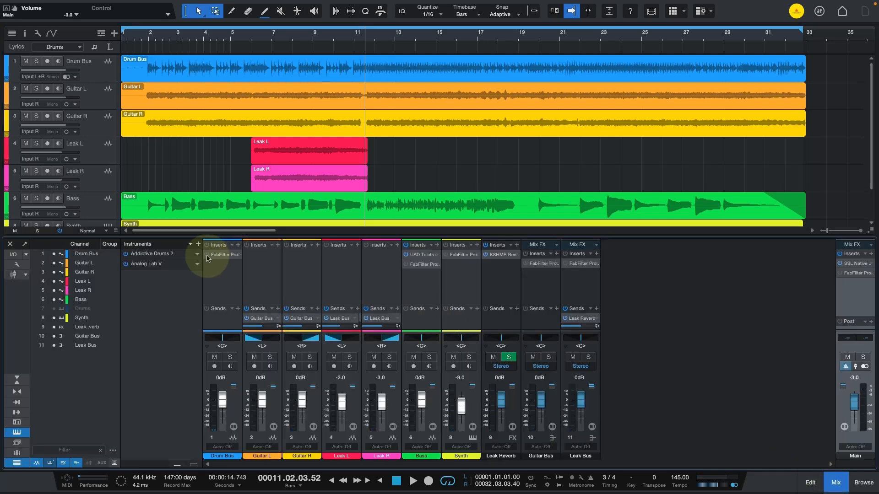
pyautogui.click(237, 255)
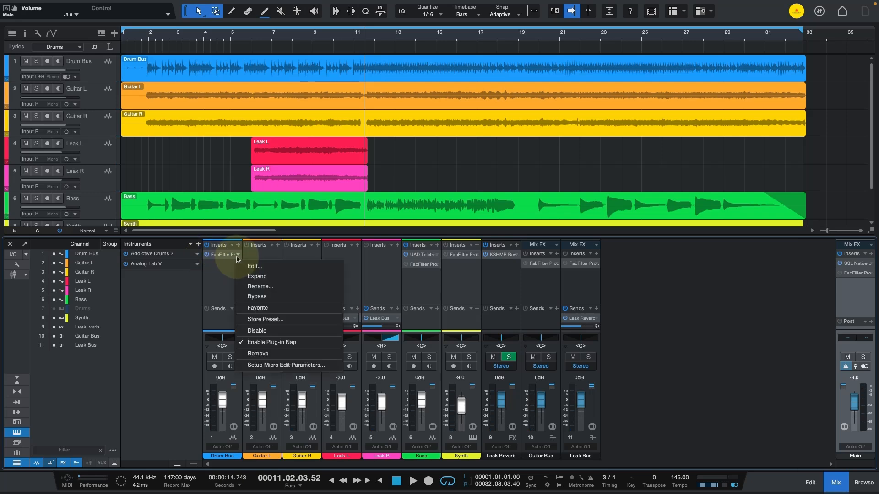
pyautogui.click(247, 266)
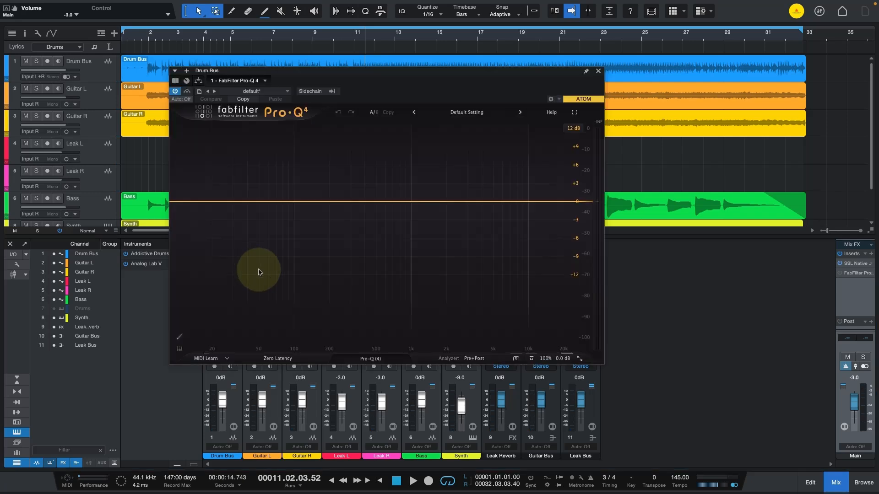
pyautogui.click(575, 114)
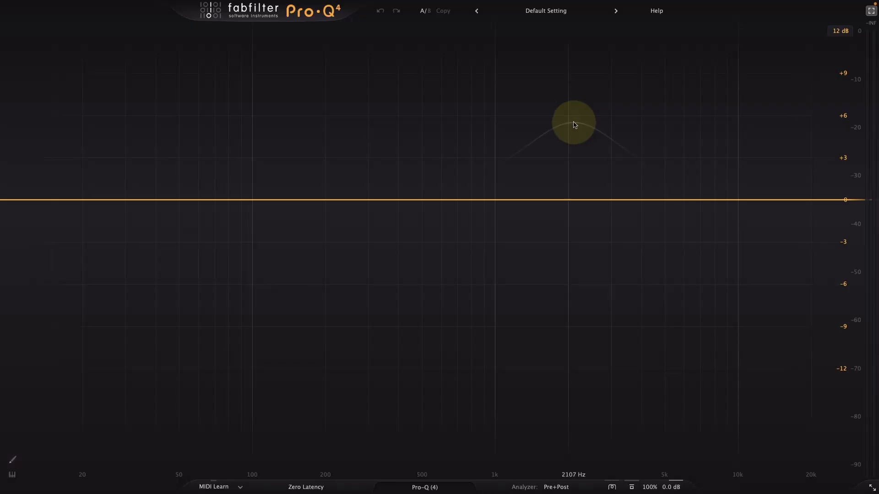
pyautogui.click(871, 10)
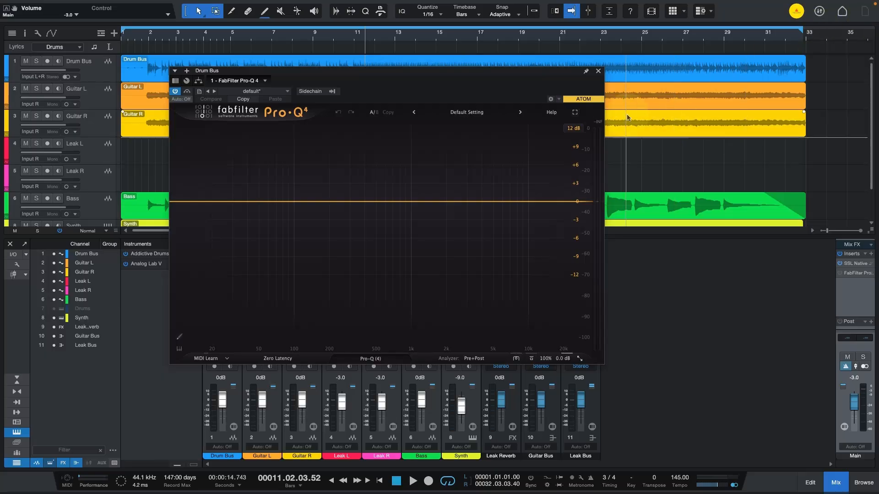
pyautogui.click(575, 113)
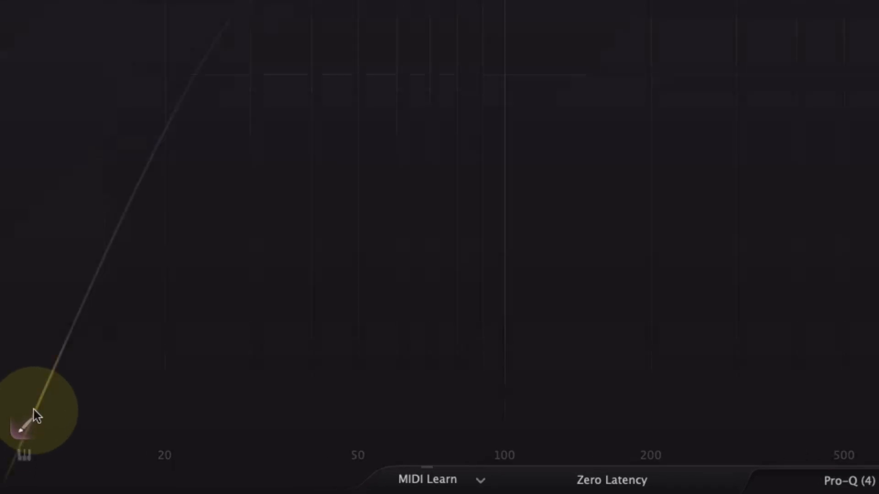
pyautogui.moveTo(36, 415)
pyautogui.mouseDown()
pyautogui.moveTo(254, 71)
pyautogui.moveTo(462, 0)
pyautogui.moveTo(878, 0)
pyautogui.mouseUp()
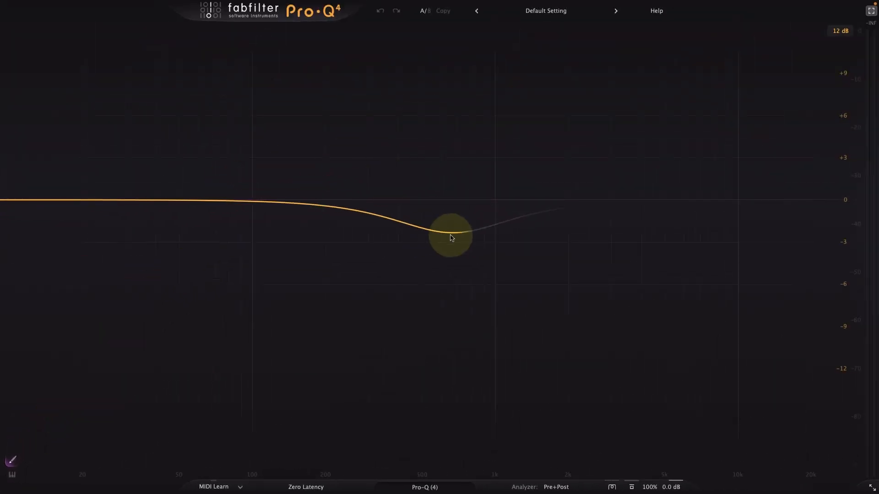
pyautogui.moveTo(452, 237)
pyautogui.mouseDown()
pyautogui.moveTo(433, 230)
pyautogui.moveTo(235, 256)
pyautogui.moveTo(157, 228)
pyautogui.moveTo(34, 280)
pyautogui.moveTo(39, 325)
pyautogui.moveTo(28, 319)
pyautogui.moveTo(32, 305)
pyautogui.moveTo(196, 211)
pyautogui.moveTo(206, 215)
pyautogui.moveTo(196, 191)
pyautogui.mouseUp()
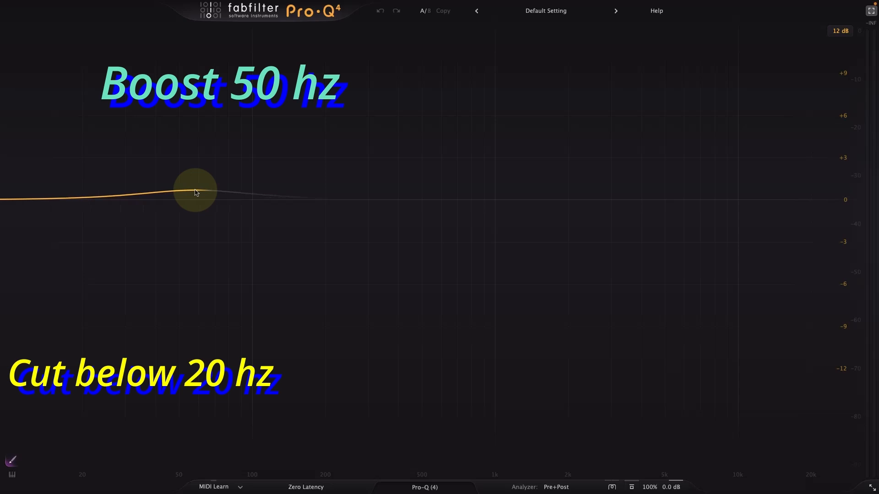
pyautogui.moveTo(197, 192); pyautogui.dragTo(197, 197)
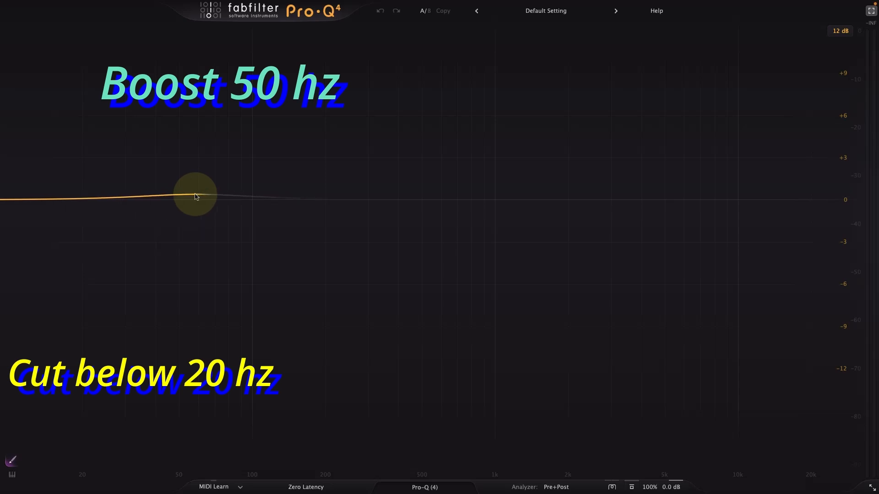
pyautogui.moveTo(195, 195)
pyautogui.mouseDown()
pyautogui.moveTo(188, 198)
pyautogui.moveTo(265, 200)
pyautogui.moveTo(267, 222)
pyautogui.moveTo(270, 206)
pyautogui.moveTo(347, 204)
pyautogui.moveTo(373, 192)
pyautogui.moveTo(414, 203)
pyautogui.moveTo(445, 197)
pyautogui.moveTo(444, 214)
pyautogui.mouseUp()
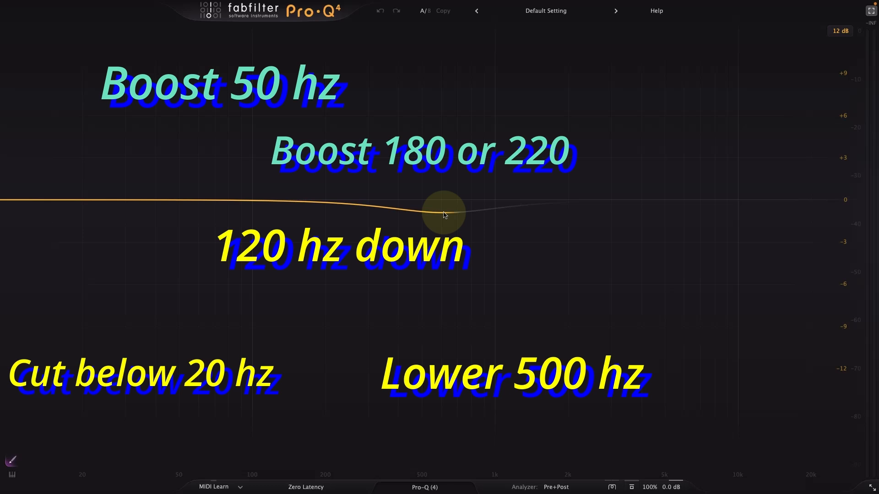
pyautogui.moveTo(444, 214); pyautogui.dragTo(684, 206)
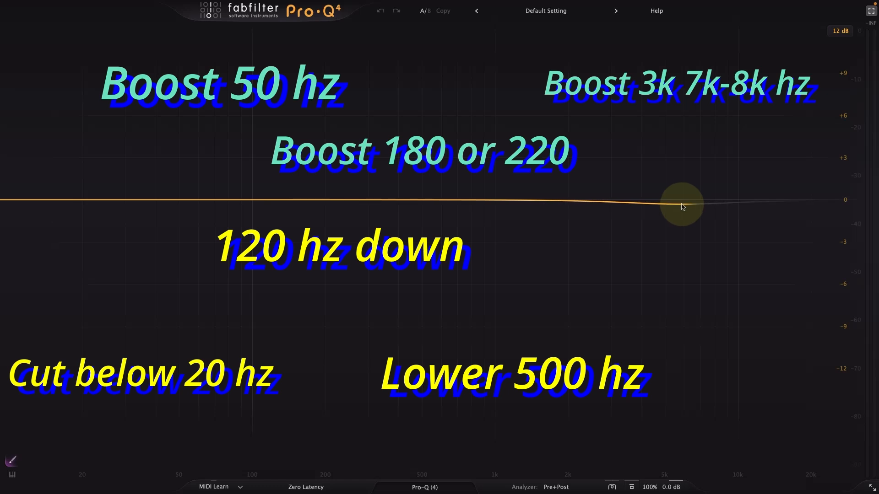
pyautogui.moveTo(680, 206)
pyautogui.mouseDown()
pyautogui.moveTo(703, 201)
pyautogui.moveTo(228, 262)
pyautogui.moveTo(149, 292)
pyautogui.moveTo(592, 89)
pyautogui.moveTo(675, 88)
pyautogui.moveTo(651, 85)
pyautogui.moveTo(763, 39)
pyautogui.mouseUp()
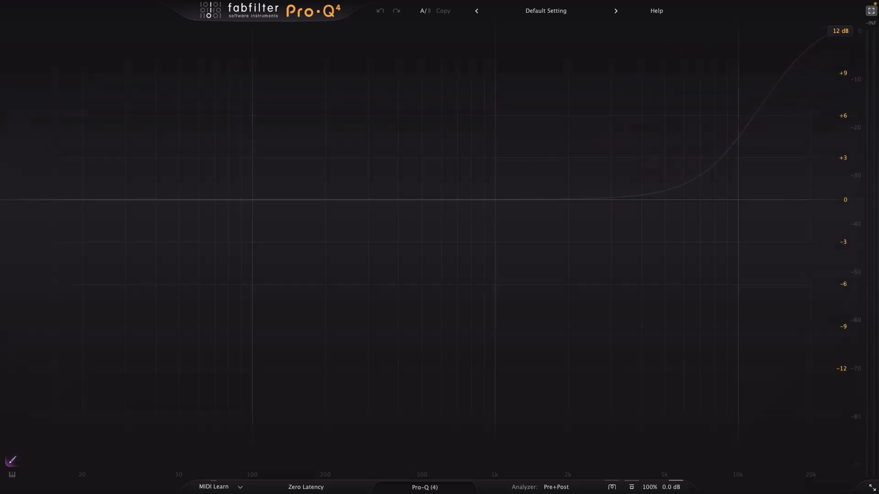
pyautogui.click(871, 11)
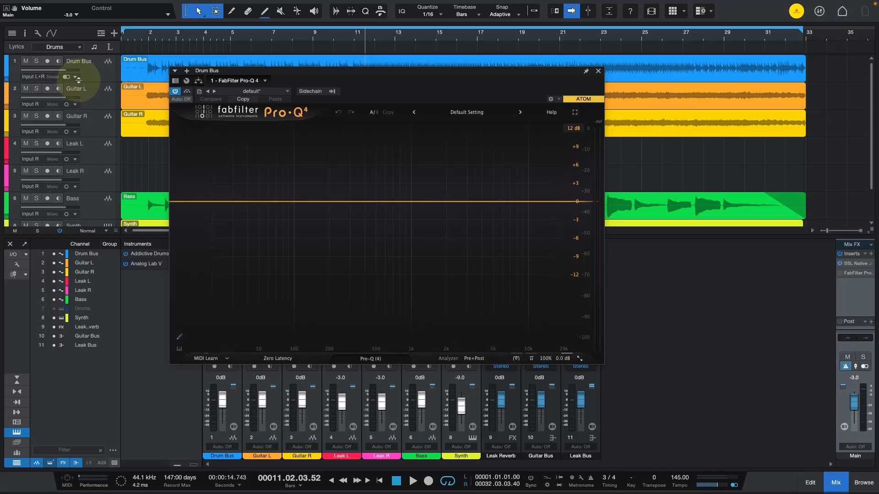
# - Solo the Drum Bus track, play it from the start of the song and expand its equaliser to full screen
pyautogui.click(36, 61)
pyautogui.click(383, 477)
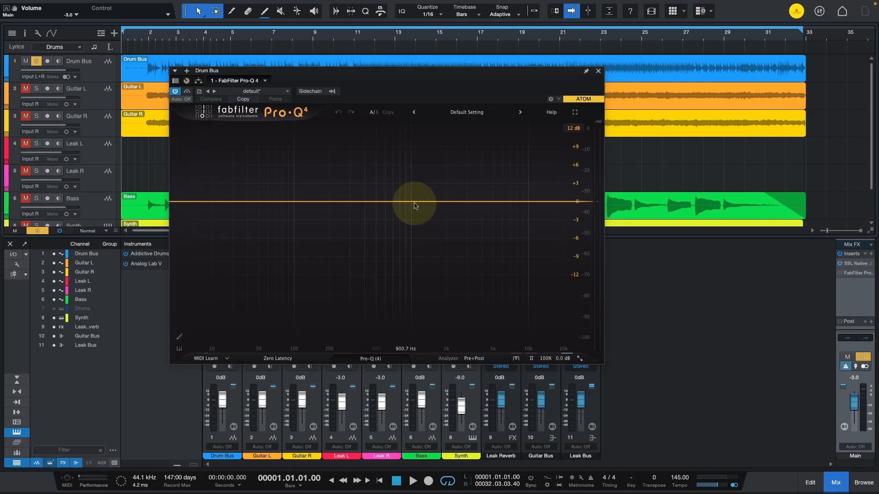
pyautogui.click(412, 481)
pyautogui.click(575, 113)
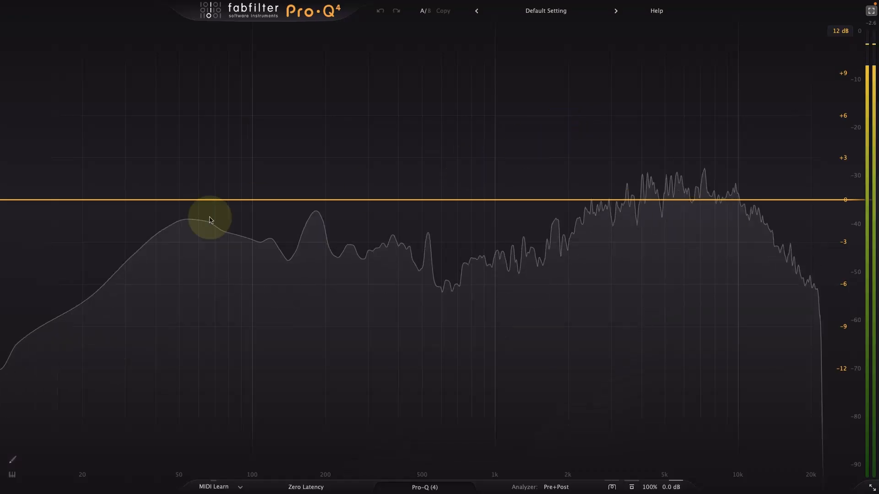
# - Sketch an EQ curve: low cut near 18 Hz, boosts near 55 Hz, 2.9 kHz and 6.3 kHz, dips near 97 and 462 Hz; stop playback
pyautogui.moveTo(18, 462)
pyautogui.mouseDown()
pyautogui.moveTo(11, 383)
pyautogui.moveTo(68, 243)
pyautogui.moveTo(98, 215)
pyautogui.moveTo(138, 208)
pyautogui.moveTo(184, 173)
pyautogui.moveTo(193, 180)
pyautogui.mouseUp()
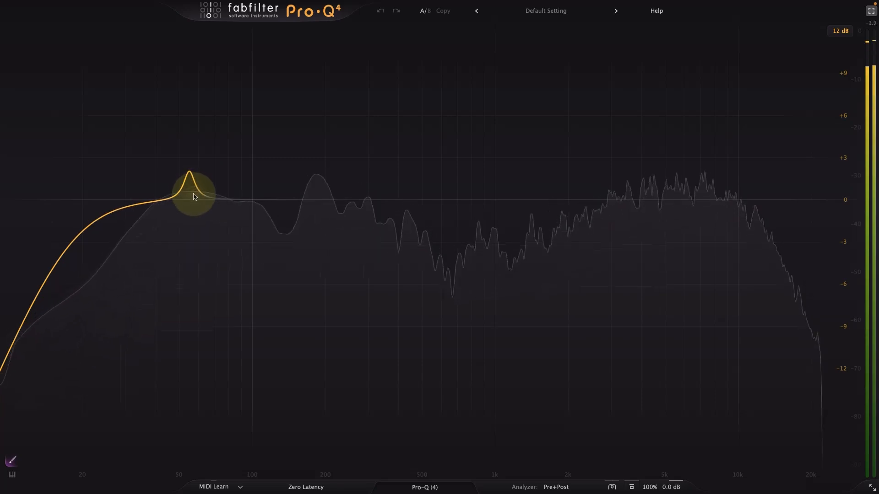
pyautogui.moveTo(223, 235); pyautogui.dragTo(232, 244)
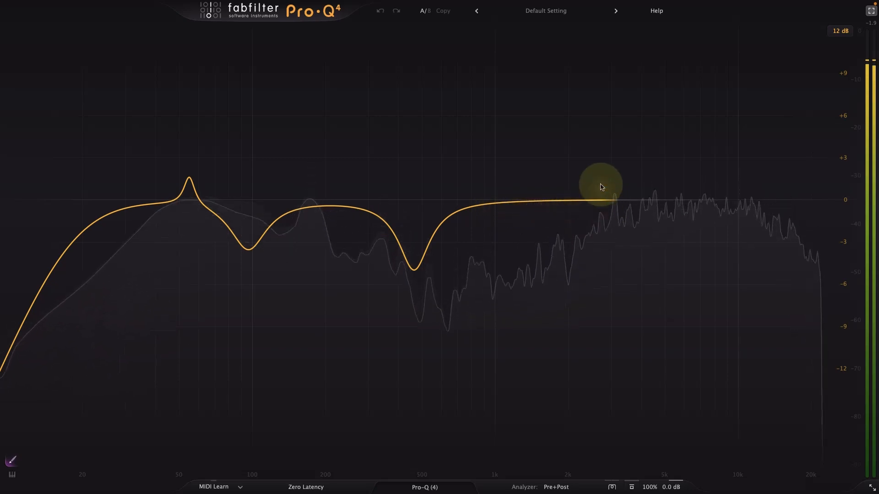
pyautogui.moveTo(602, 189); pyautogui.dragTo(607, 174)
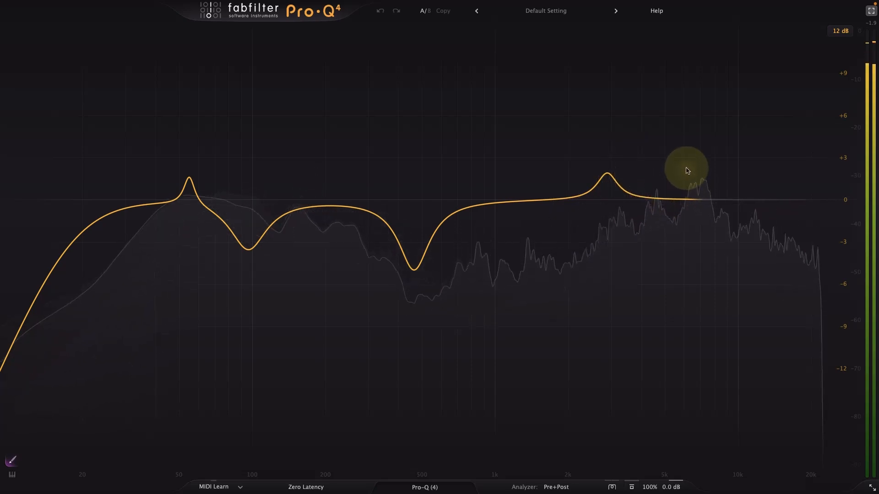
pyautogui.moveTo(687, 171); pyautogui.dragTo(690, 163)
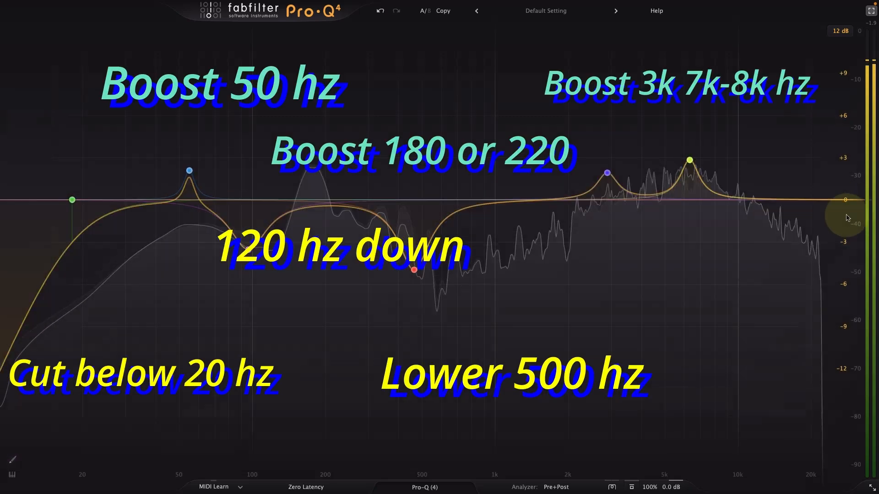
pyautogui.press('space')
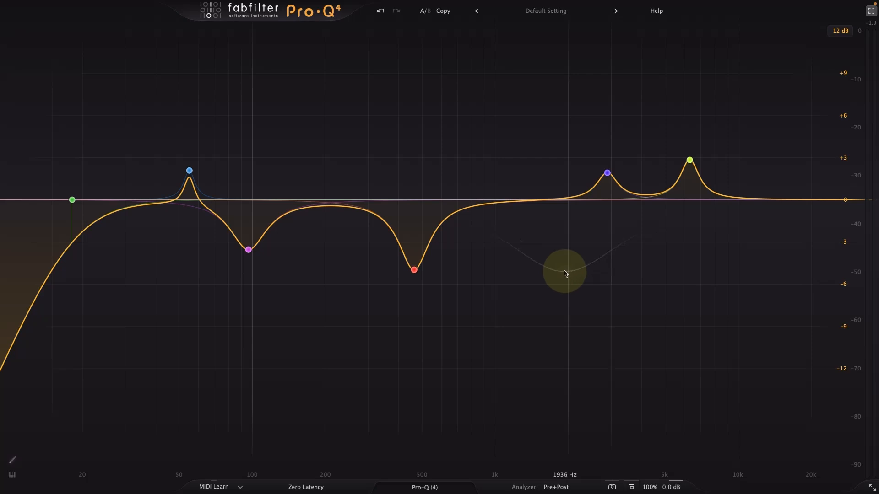
# - During playback, move the lowest boost to about 58.5 Hz at +1.9 dB and the low-frequency dip to about 104 Hz at -2.7 dB
pyautogui.press('space')
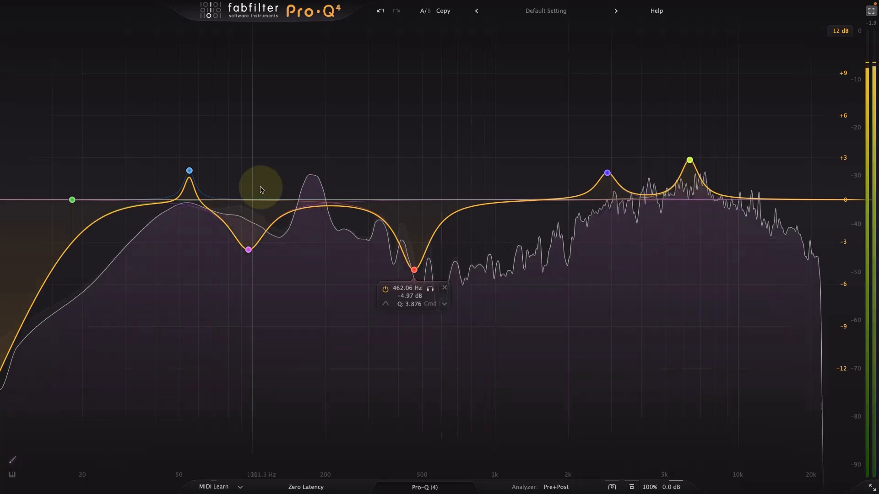
pyautogui.moveTo(194, 170)
pyautogui.moveTo(190, 172)
pyautogui.mouseDown()
pyautogui.moveTo(224, 168)
pyautogui.moveTo(188, 174)
pyautogui.moveTo(196, 174)
pyautogui.mouseUp()
pyautogui.moveTo(248, 250)
pyautogui.mouseDown()
pyautogui.moveTo(255, 179)
pyautogui.moveTo(257, 242)
pyautogui.mouseUp()
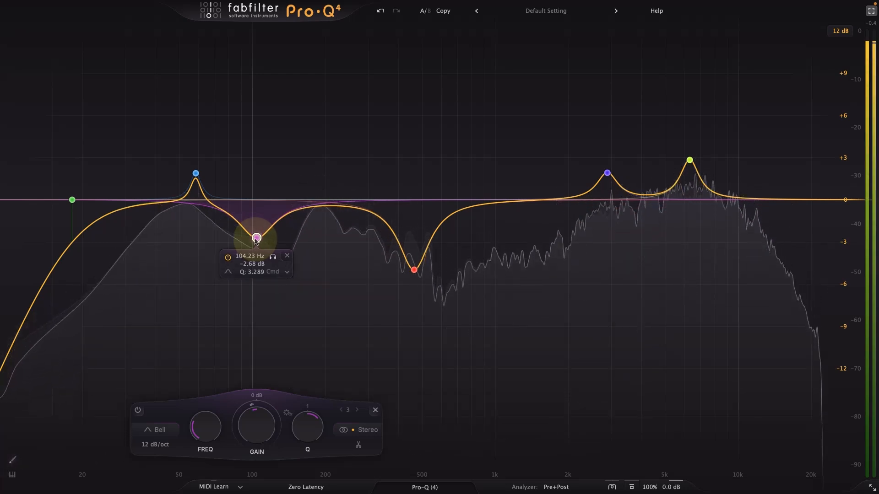
# - Make the 58.5 Hz boost band dynamic
pyautogui.click(196, 174)
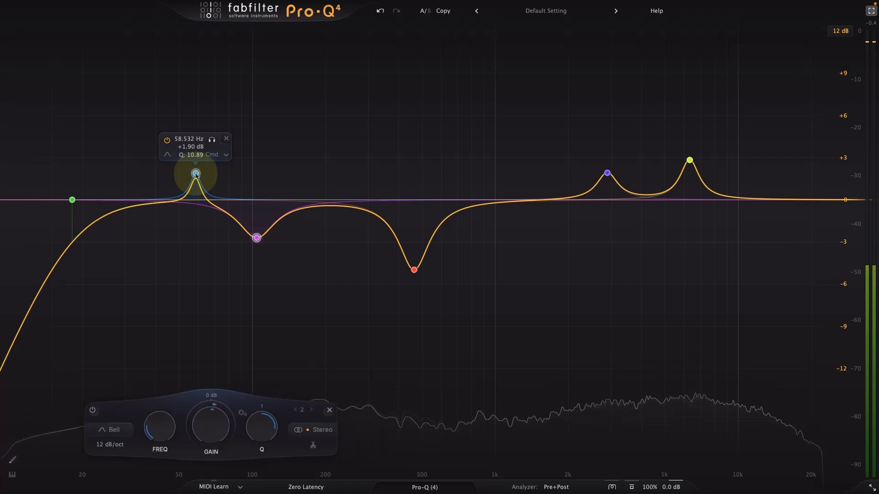
pyautogui.click(226, 155)
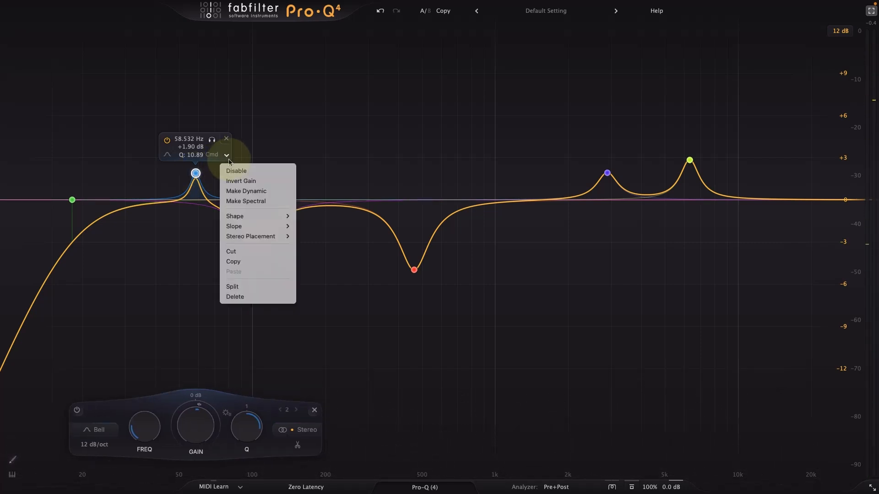
pyautogui.click(239, 191)
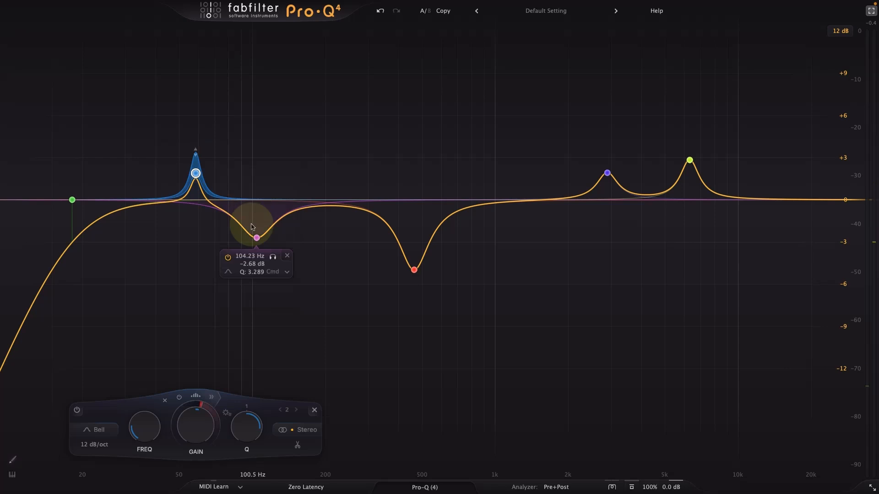
# - During playback, move the dynamic boost to about 61 Hz with a wider Q, and the neighbouring dip to about 111 Hz at -2.8 dB
pyautogui.press('space')
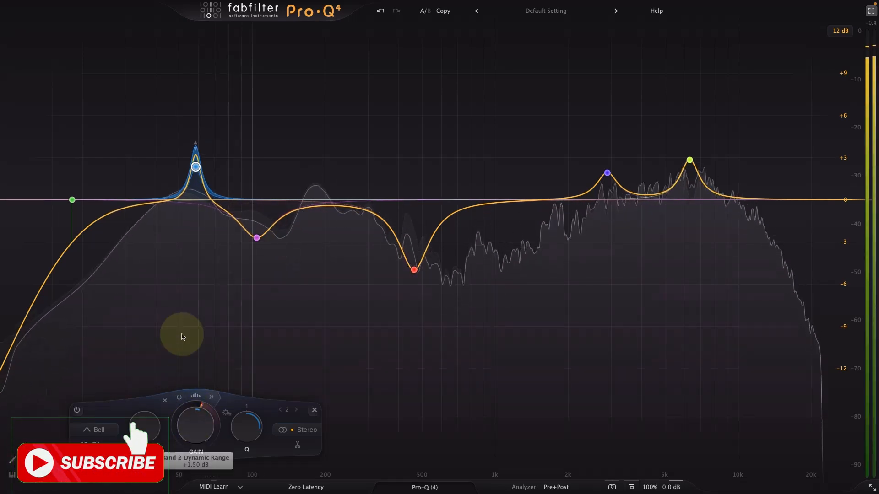
pyautogui.moveTo(195, 171)
pyautogui.mouseDown()
pyautogui.moveTo(197, 140)
pyautogui.moveTo(201, 177)
pyautogui.mouseUp()
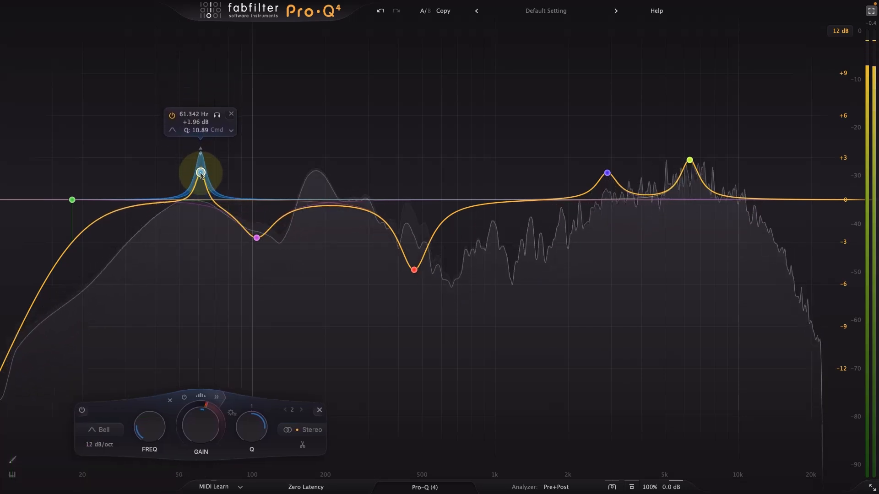
pyautogui.moveTo(246, 409); pyautogui.dragTo(239, 447)
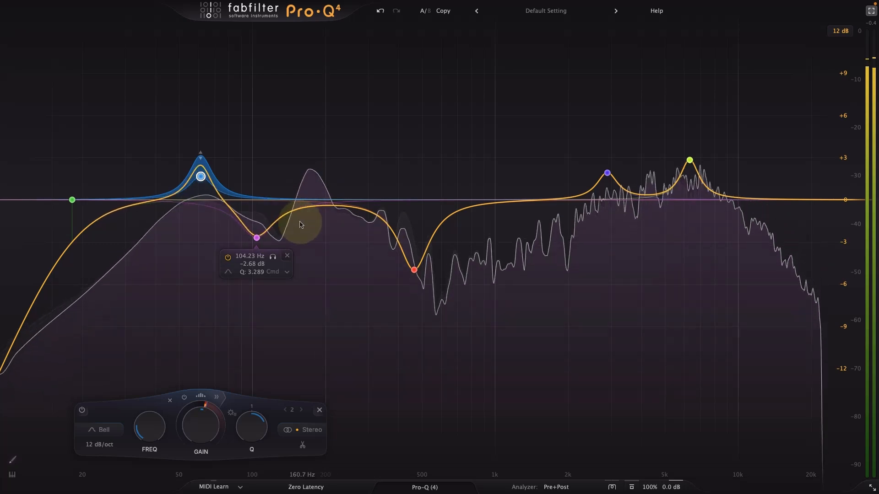
pyautogui.moveTo(262, 238)
pyautogui.mouseDown()
pyautogui.moveTo(281, 241)
pyautogui.moveTo(270, 241)
pyautogui.mouseUp()
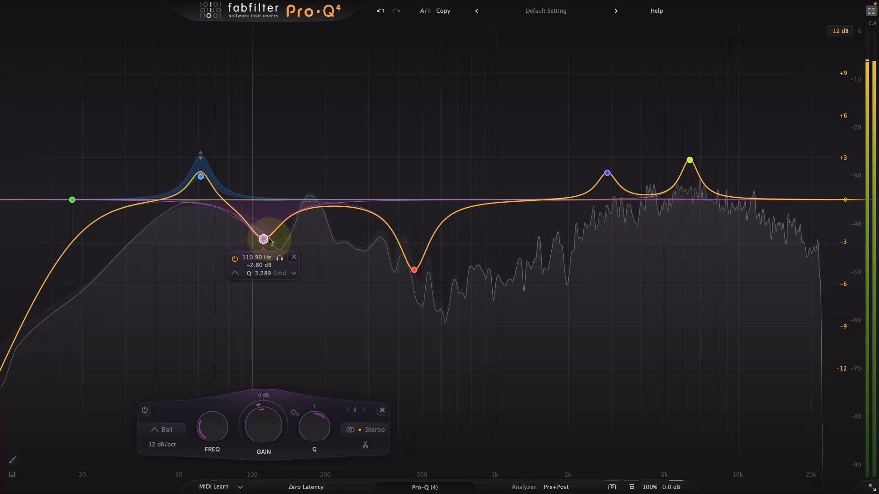
# - Add a bell band near 187 Hz, sweep its gain by ear and leave it at about +1 dB
pyautogui.moveTo(319, 212); pyautogui.dragTo(318, 198)
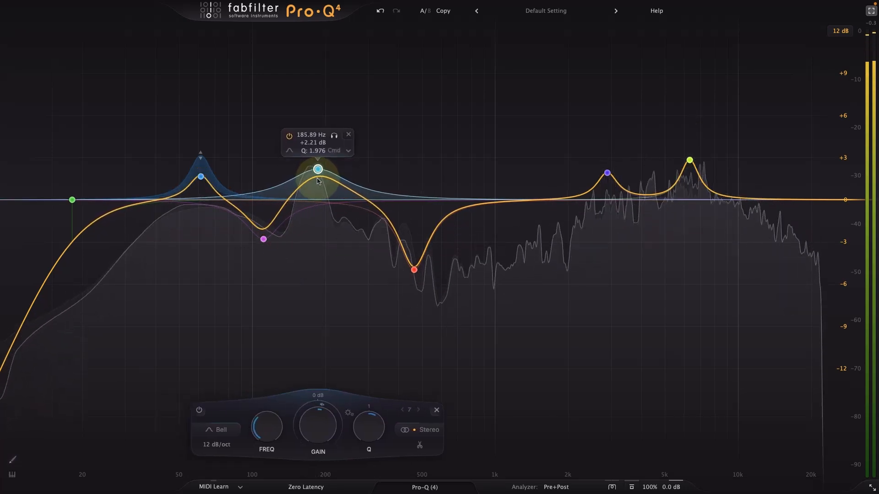
pyautogui.moveTo(319, 185); pyautogui.dragTo(318, 327)
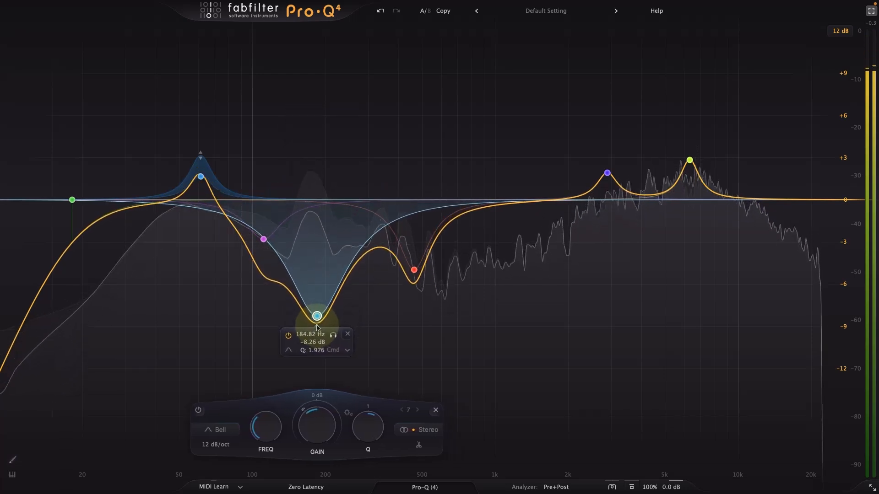
pyautogui.moveTo(317, 327); pyautogui.dragTo(320, 203)
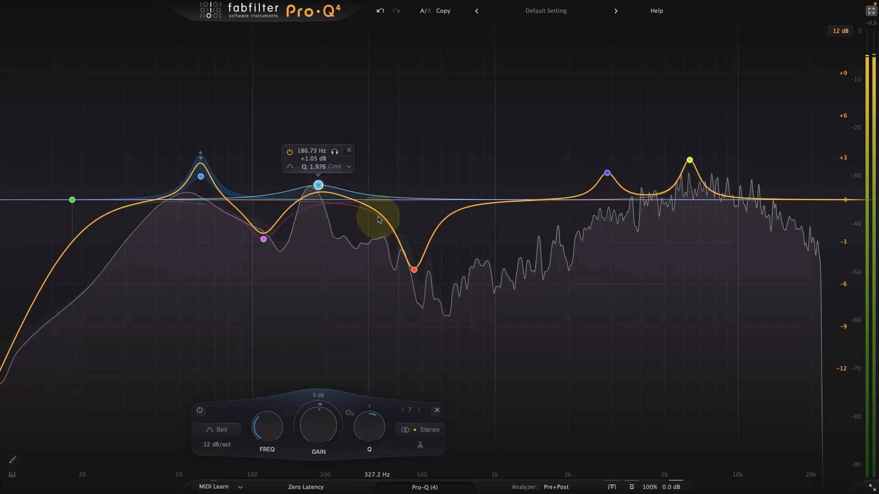
# - During playback, steepen the slope of the 110.90 Hz dip to about 28 dB/oct
pyautogui.press('space')
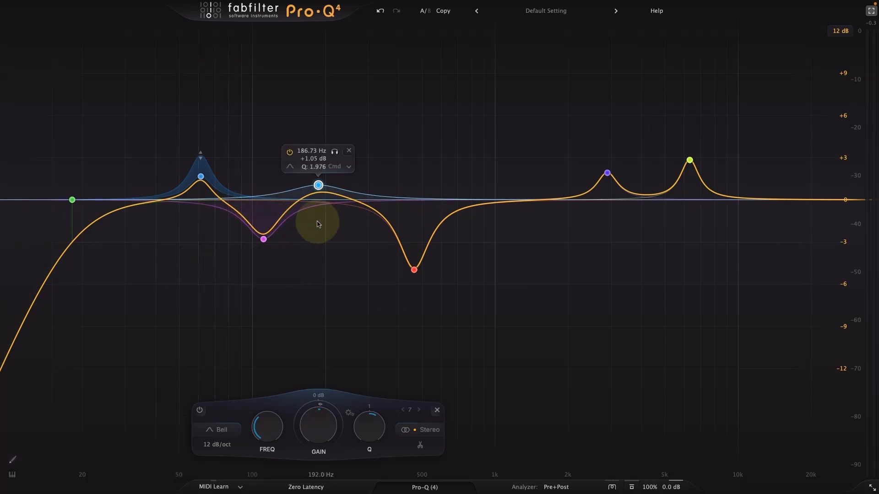
pyautogui.click(264, 239)
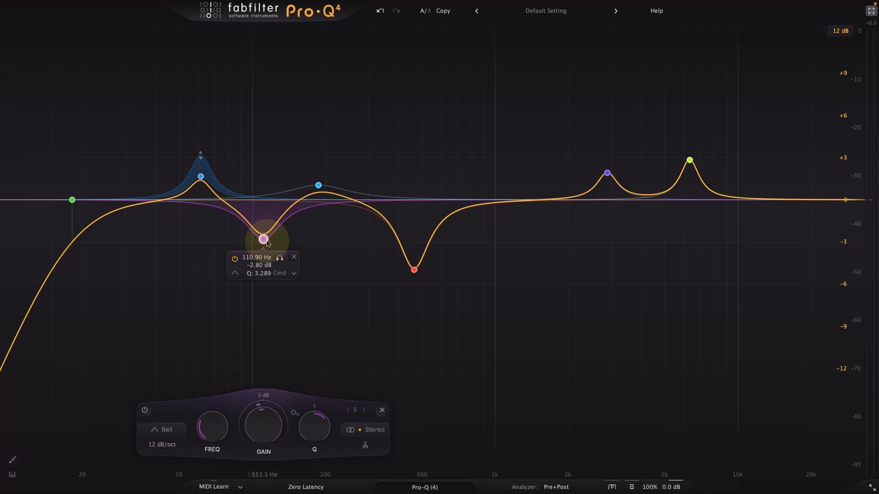
pyautogui.press('space')
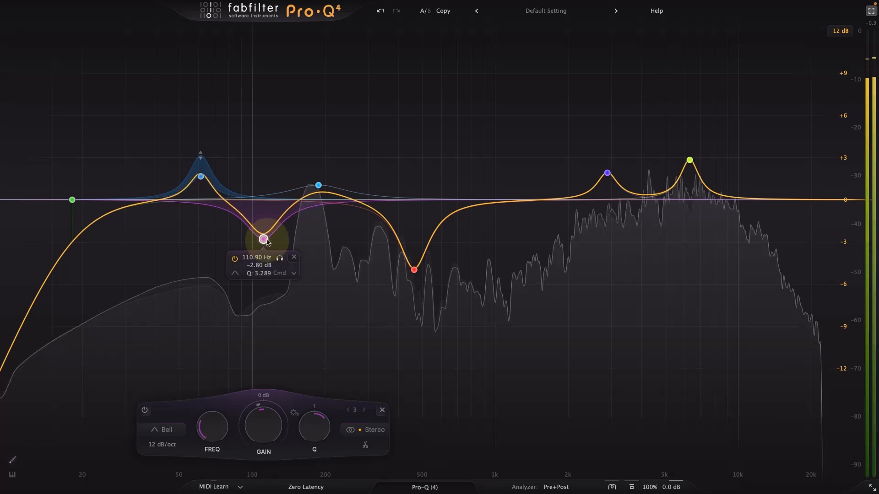
pyautogui.click(162, 444)
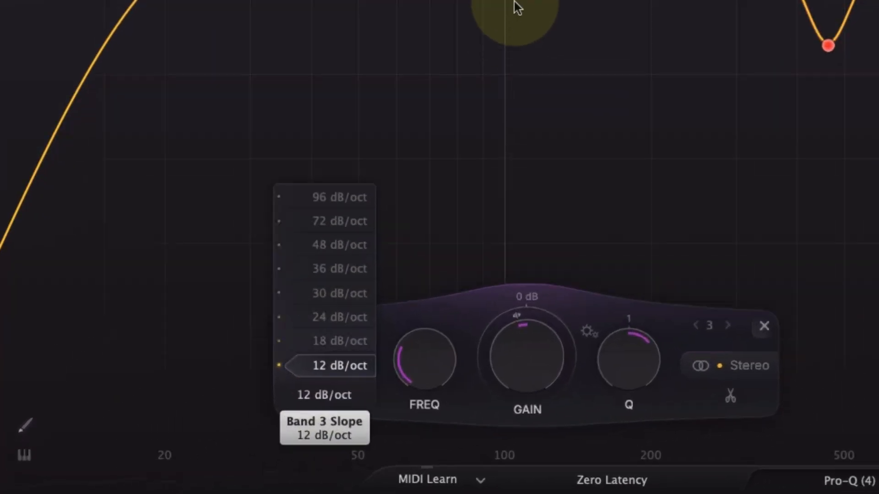
pyautogui.moveTo(337, 366); pyautogui.dragTo(339, 340)
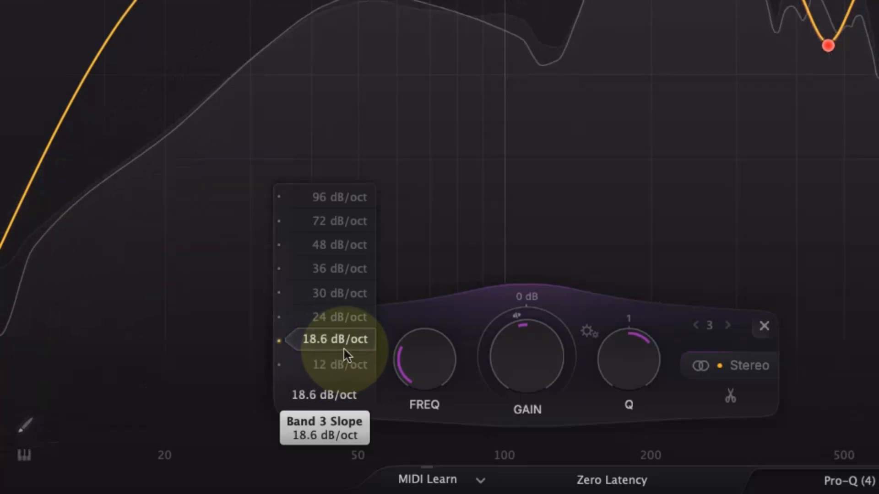
pyautogui.moveTo(342, 339); pyautogui.dragTo(344, 303)
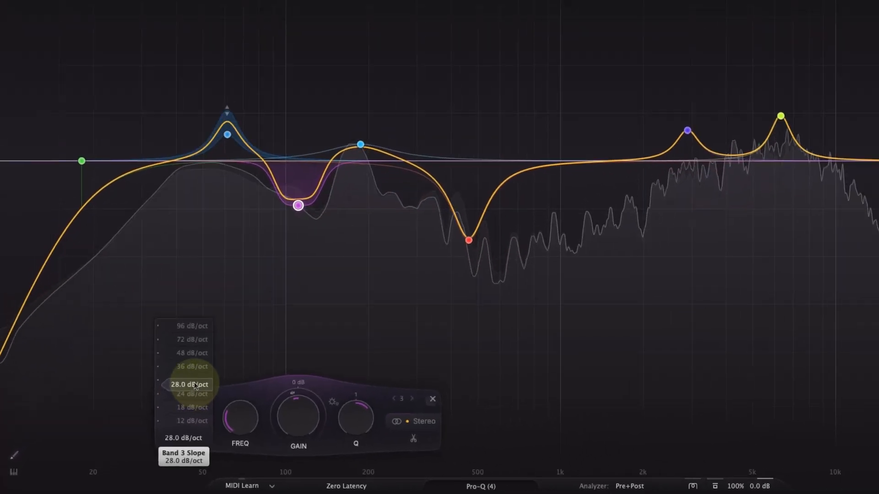
pyautogui.moveTo(194, 384); pyautogui.dragTo(194, 381)
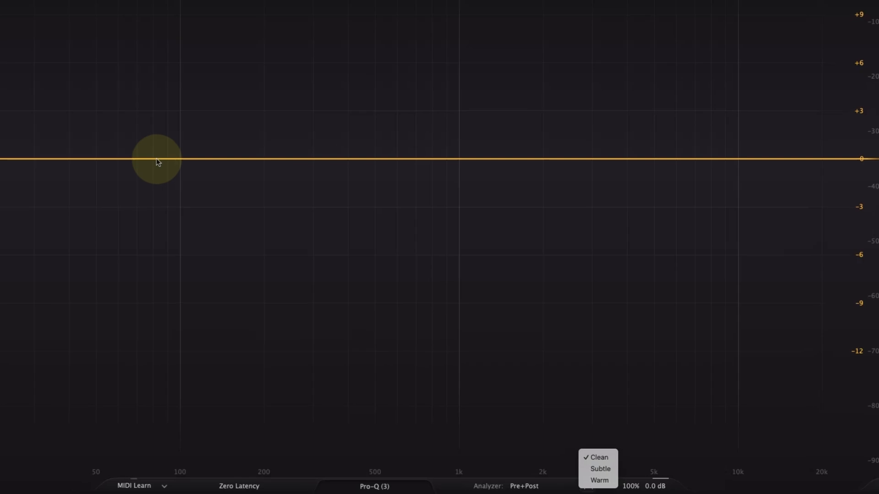
# - On the Bass equaliser, add a band at about 21.7 Hz and change its shape to Low Cut
pyautogui.click(92, 200)
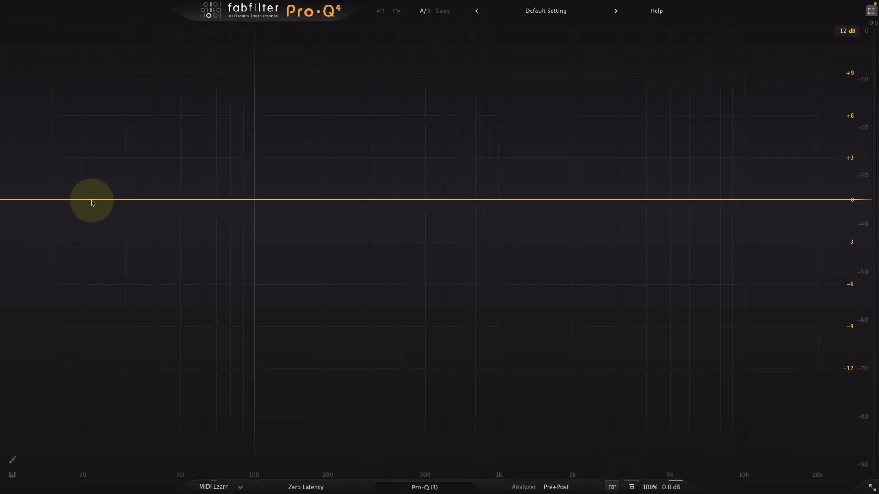
pyautogui.click(93, 203)
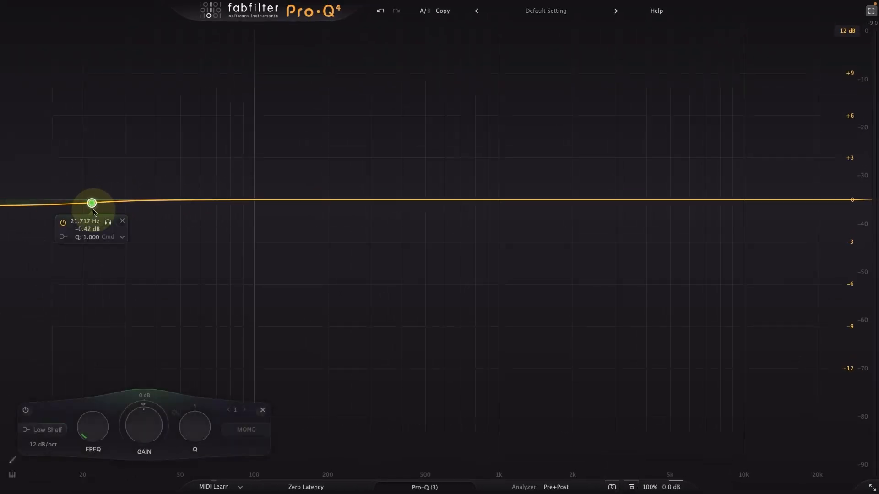
pyautogui.click(121, 238)
pyautogui.click(134, 369)
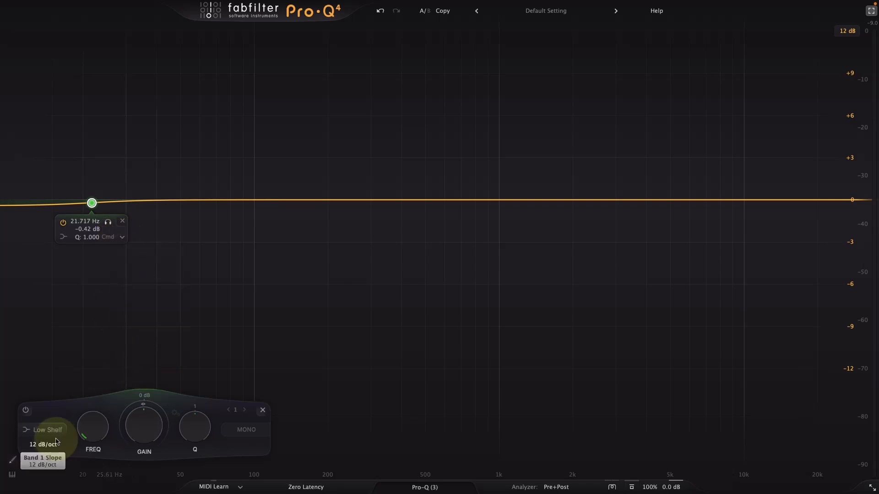
pyautogui.click(43, 428)
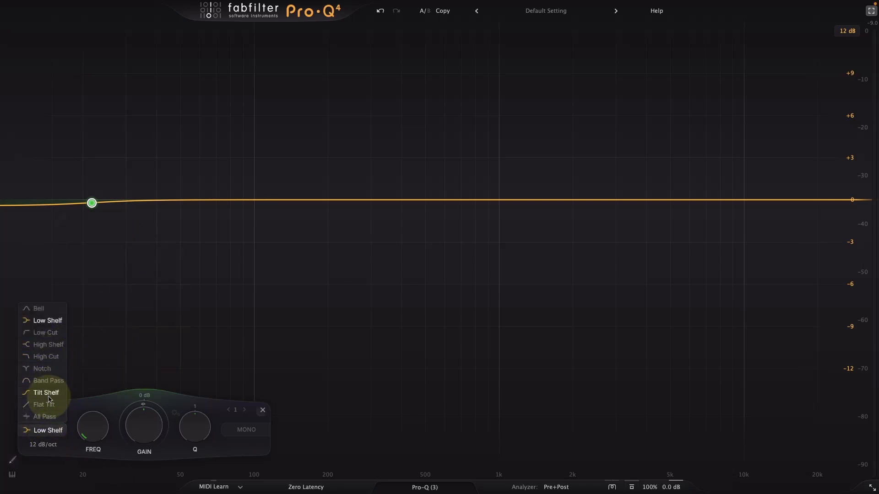
pyautogui.click(40, 337)
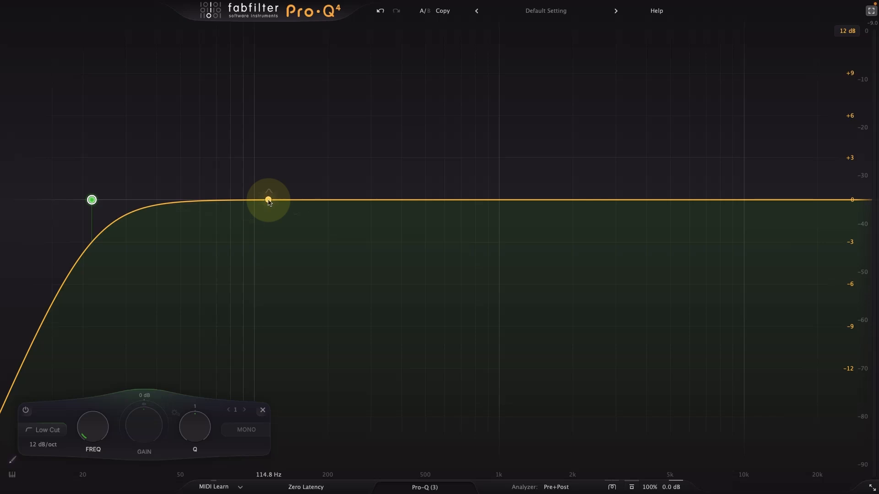
# - Add four gentle bell bands: boosts near 65 Hz and 345 Hz, and dips of about 1 dB near 181 Hz and 774 Hz
pyautogui.moveTo(204, 202); pyautogui.dragTo(208, 191)
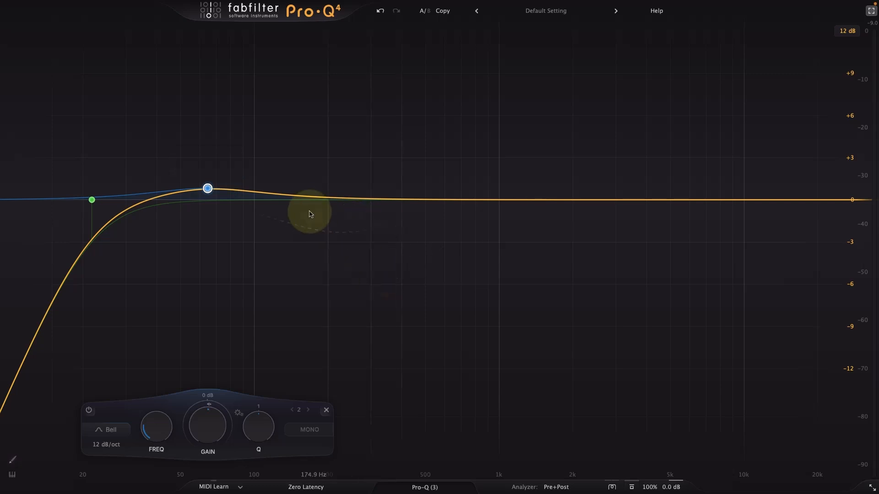
pyautogui.moveTo(318, 200); pyautogui.dragTo(318, 214)
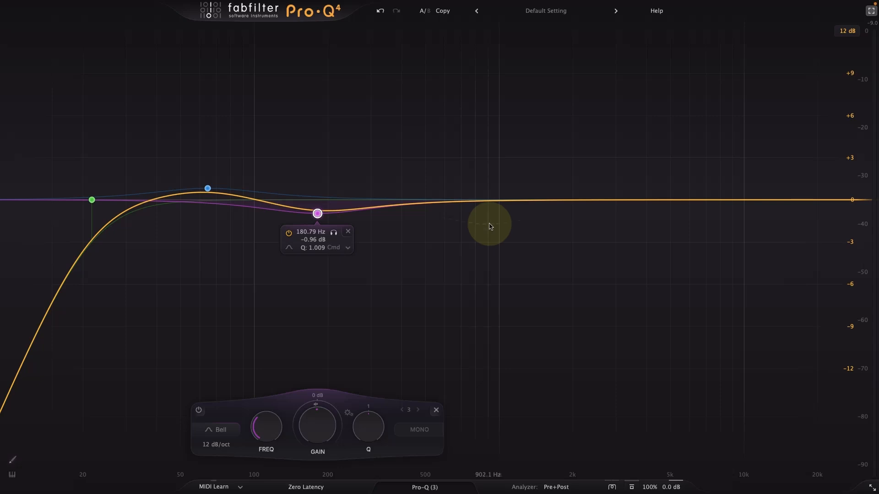
pyautogui.moveTo(384, 207); pyautogui.dragTo(385, 189)
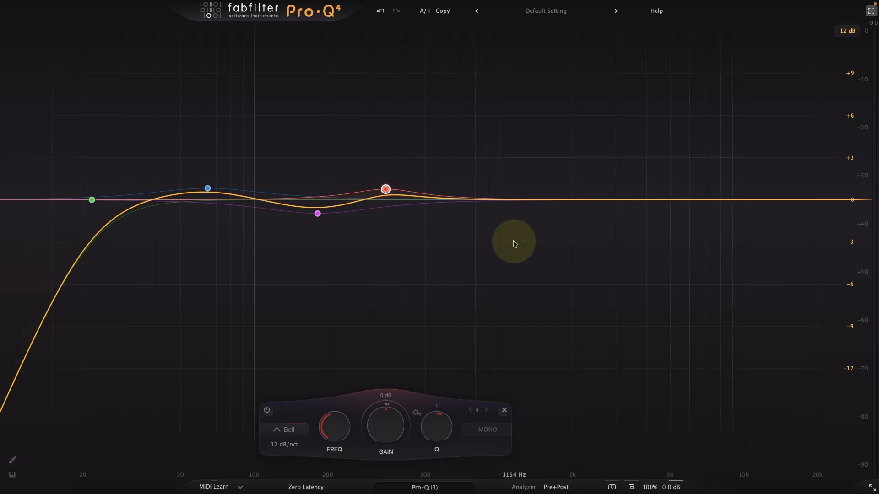
pyautogui.moveTo(468, 202); pyautogui.dragTo(472, 215)
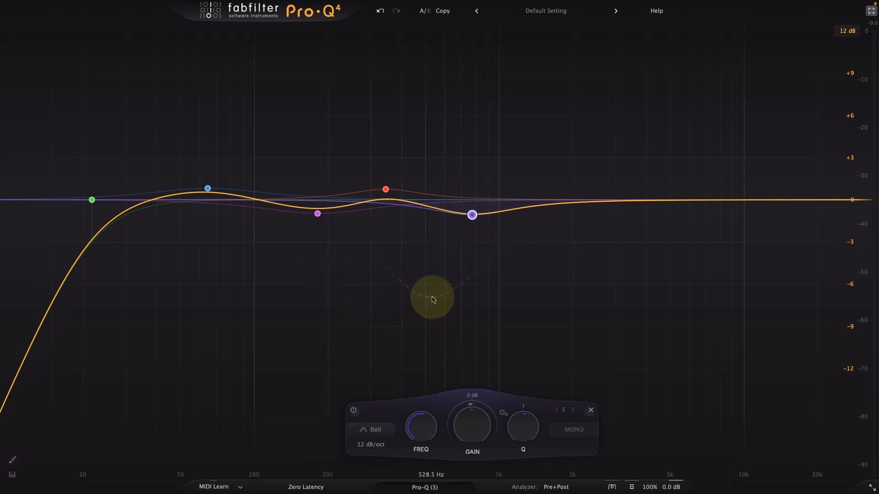
# - Play the bass and reduce the 774 Hz dip to about -0.54 dB, keeping the equaliser in full-screen view
pyautogui.press('space')
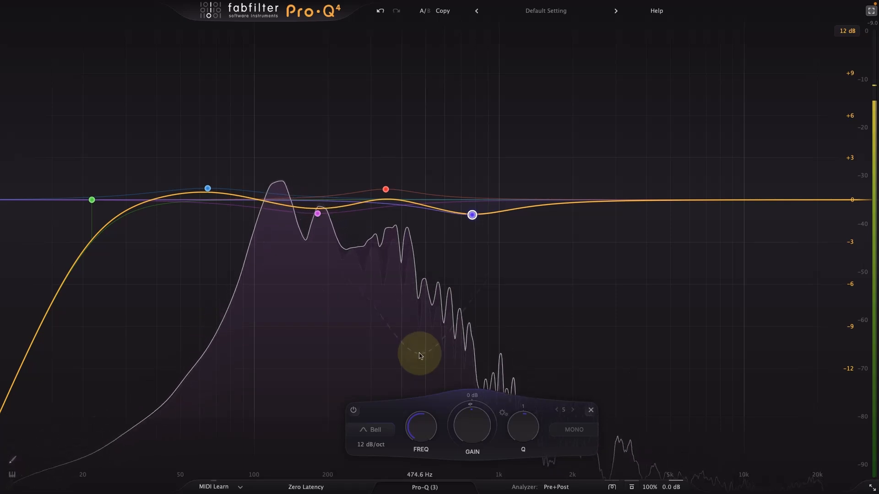
pyautogui.moveTo(418, 353)
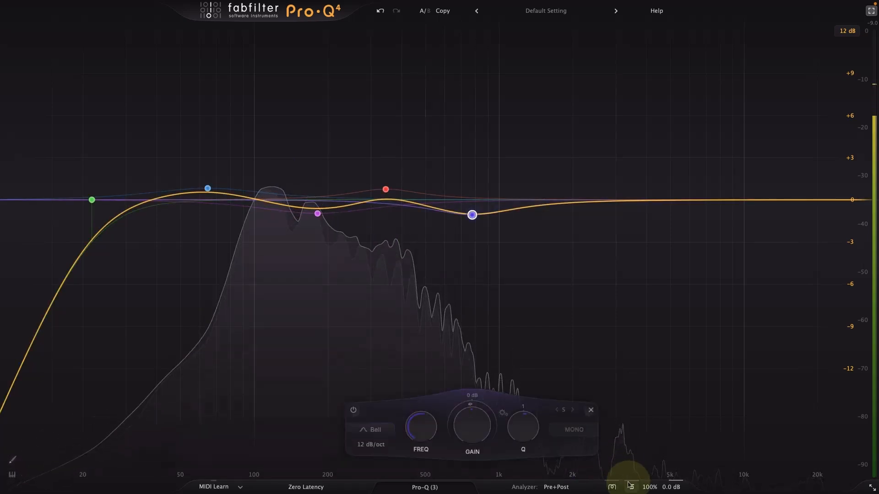
pyautogui.moveTo(473, 414)
pyautogui.mouseDown()
pyautogui.moveTo(473, 401)
pyautogui.moveTo(472, 426)
pyautogui.mouseUp()
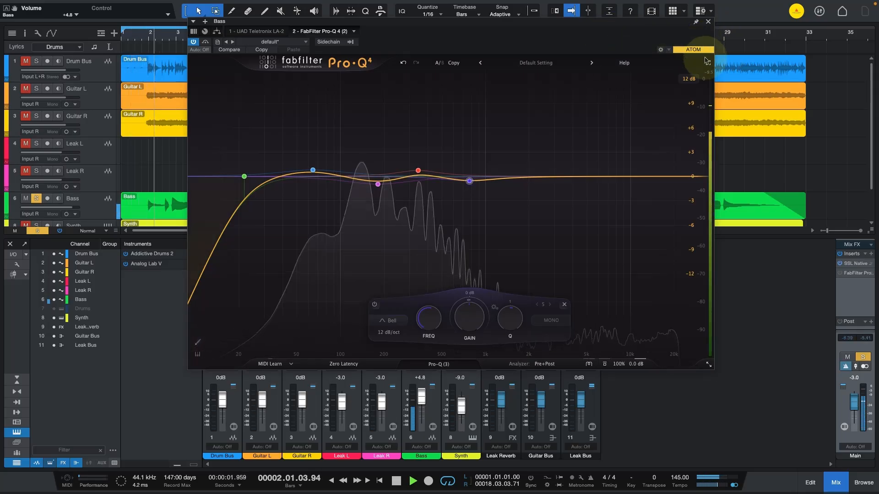
pyautogui.click(708, 64)
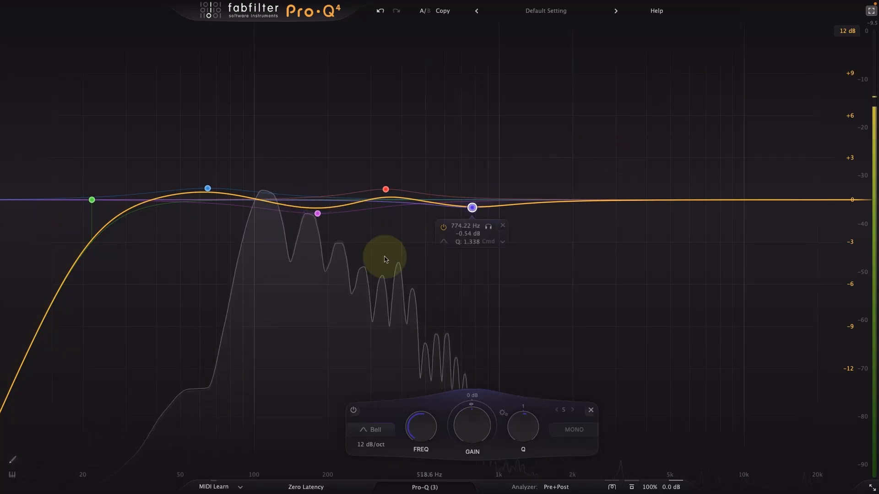
# - Move the low cut to about 69 Hz and deepen the two dips to -1.93 dB near 199 Hz and -1.11 dB near 779 Hz
pyautogui.moveTo(318, 214); pyautogui.dragTo(318, 219)
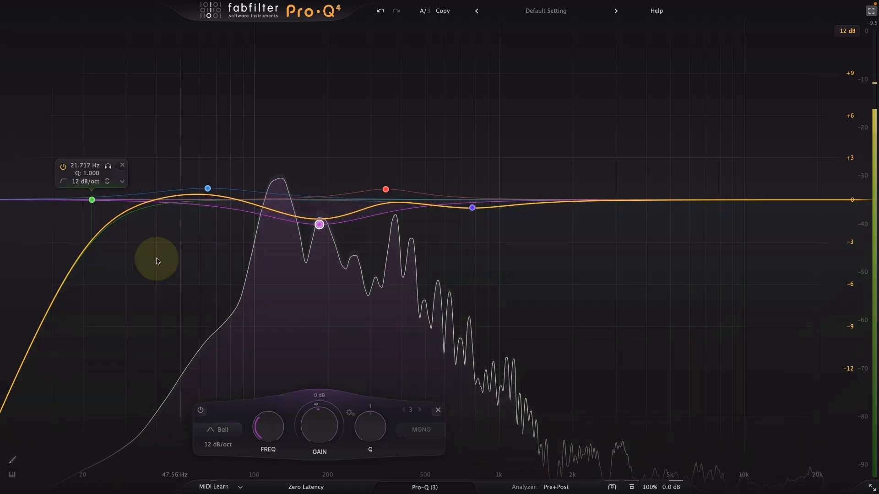
pyautogui.moveTo(102, 203); pyautogui.dragTo(214, 208)
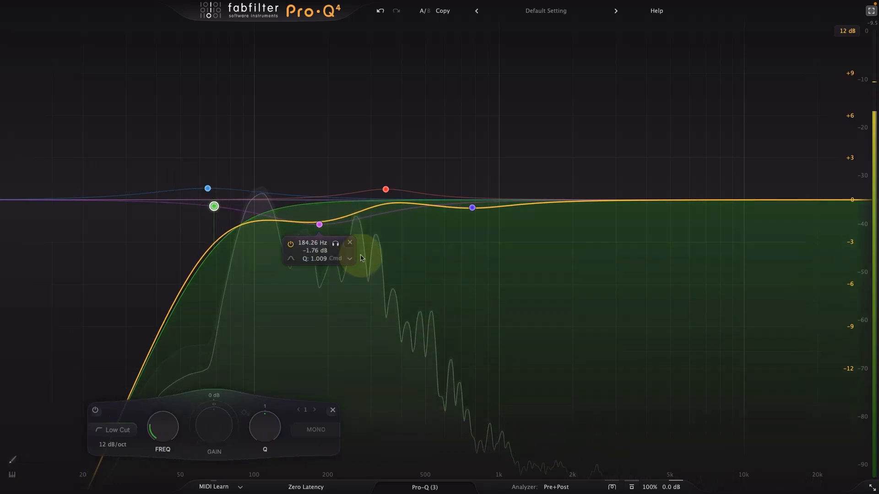
pyautogui.moveTo(319, 225); pyautogui.dragTo(322, 174)
pyautogui.moveTo(327, 219); pyautogui.dragTo(328, 228)
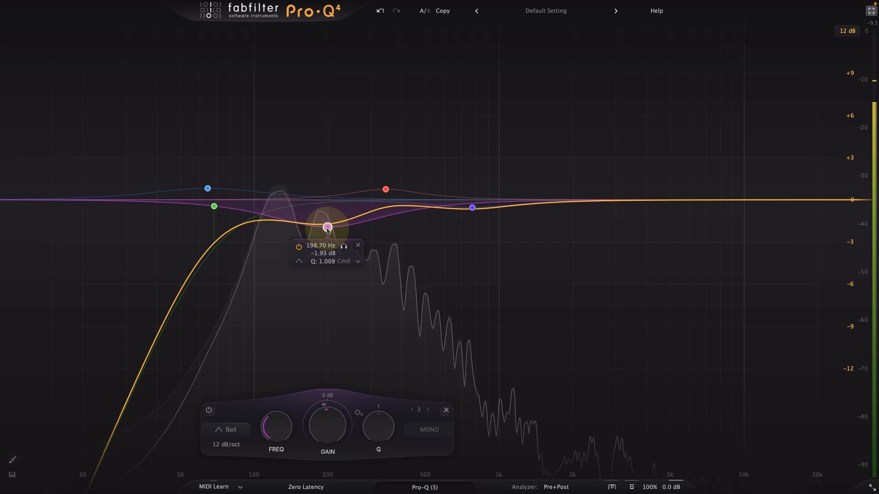
pyautogui.click(472, 211)
pyautogui.moveTo(473, 211); pyautogui.dragTo(473, 215)
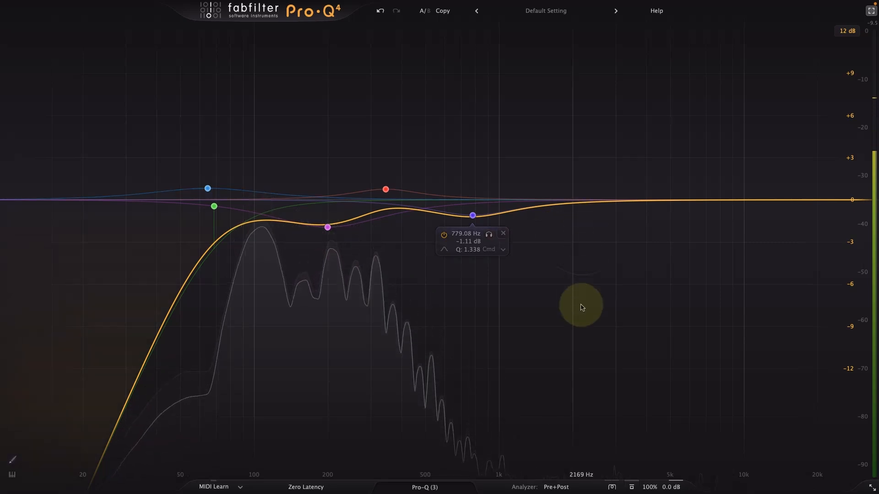
# - Audition the Subtle character mode on the bass and switch the character to Warm
pyautogui.click(611, 487)
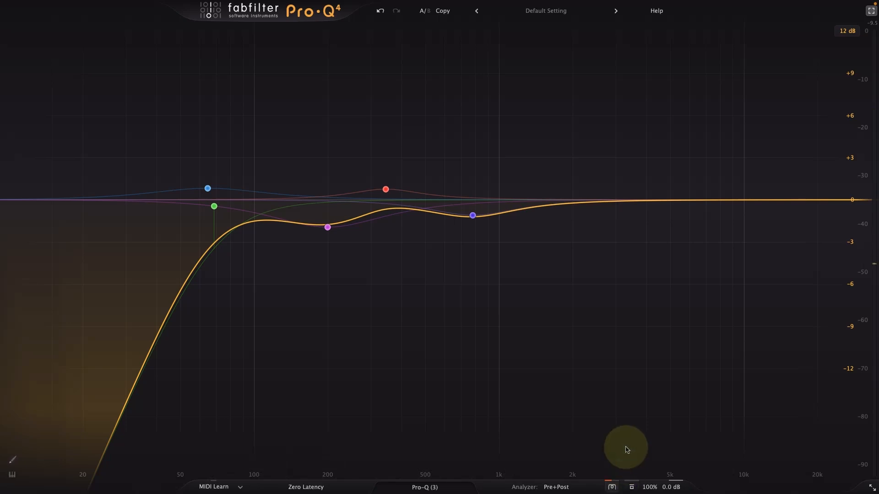
pyautogui.moveTo(625, 432)
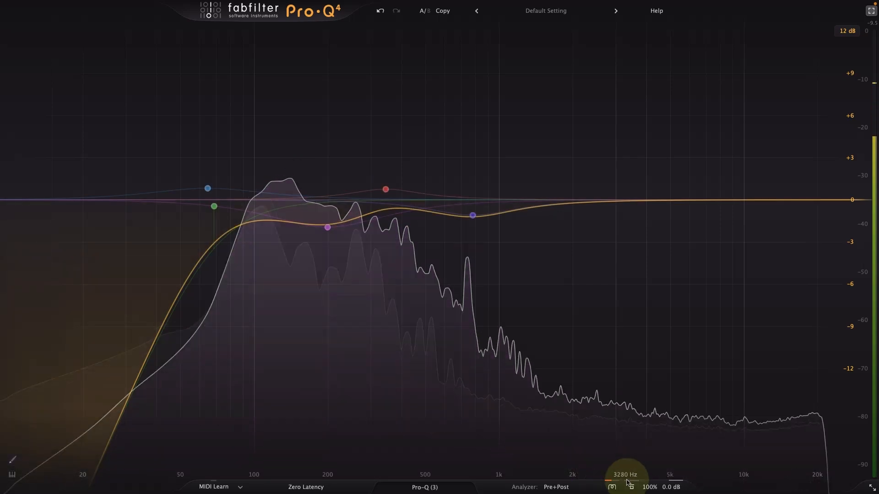
pyautogui.click(613, 487)
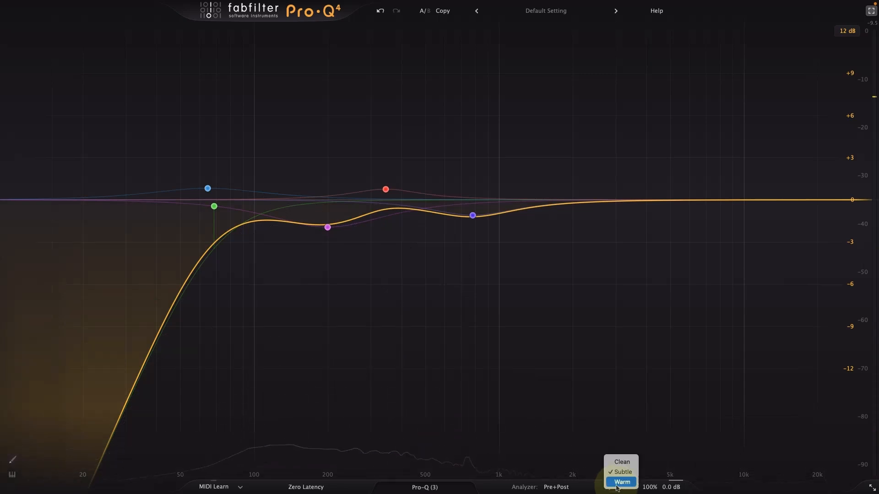
pyautogui.click(620, 483)
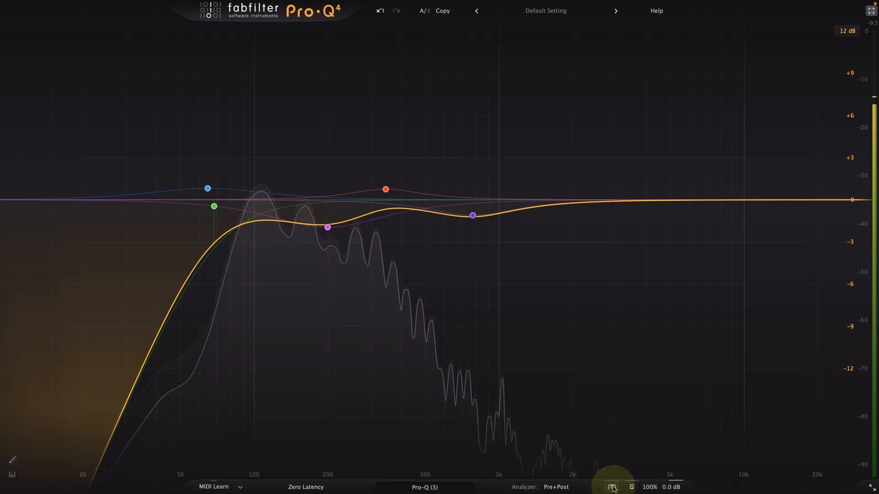
# - Compare the character modes by ear during playback and leave the bass equaliser on Warm
pyautogui.moveTo(612, 488)
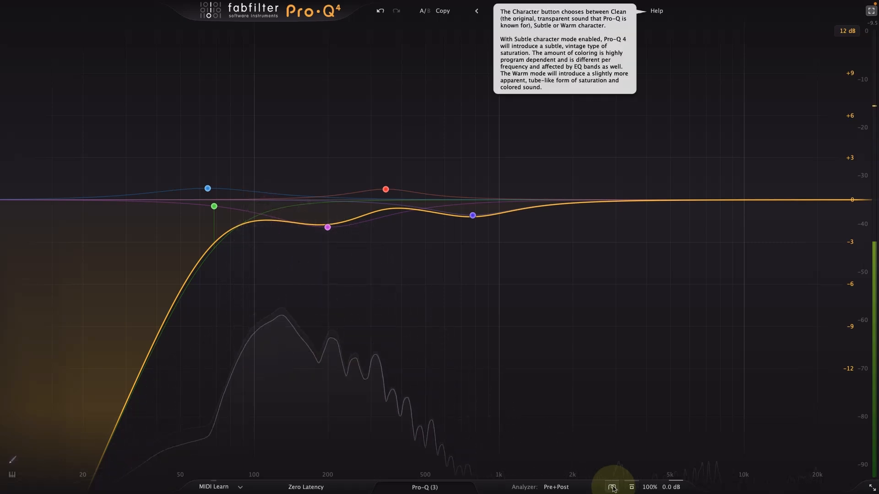
pyautogui.click(613, 488)
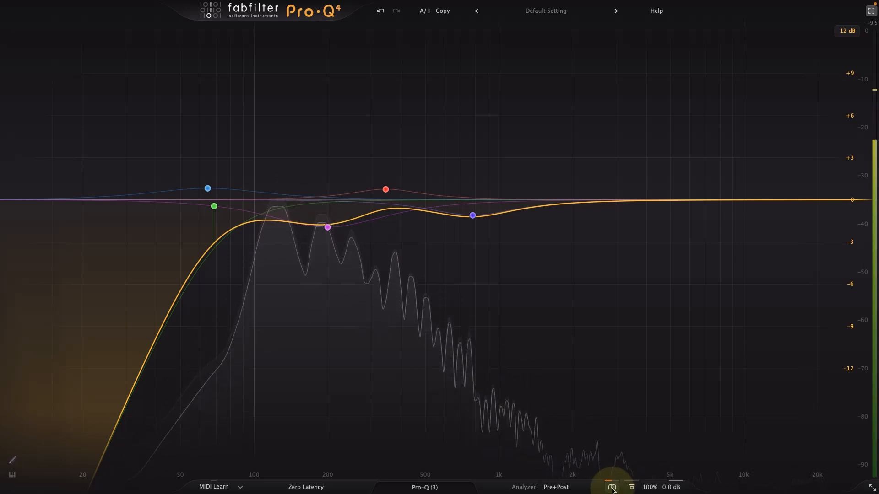
pyautogui.moveTo(612, 488)
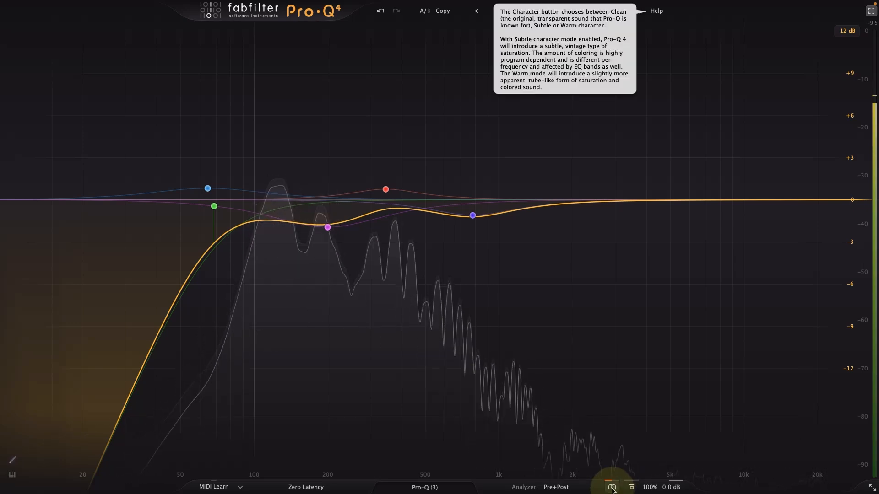
pyautogui.click(612, 489)
pyautogui.click(614, 482)
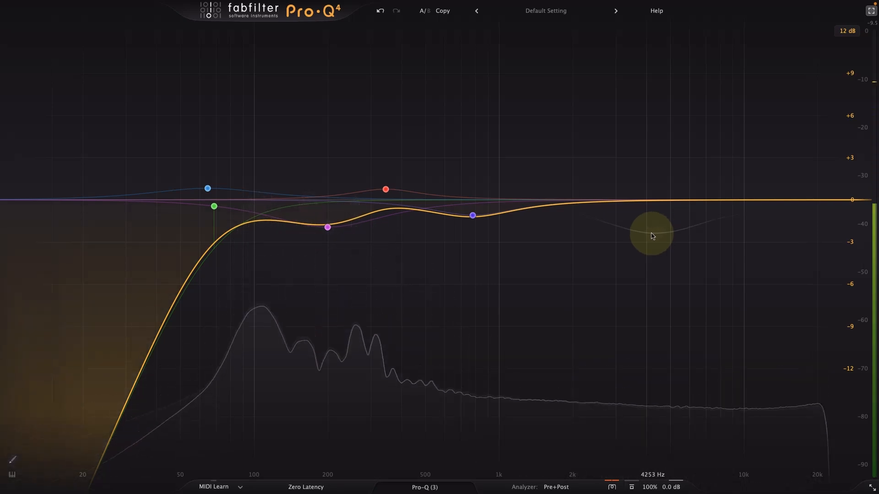
# - Leave the bass equaliser's full-screen view and open FabFilter Pro-Q 4 on the Guitar Bus
pyautogui.click(871, 10)
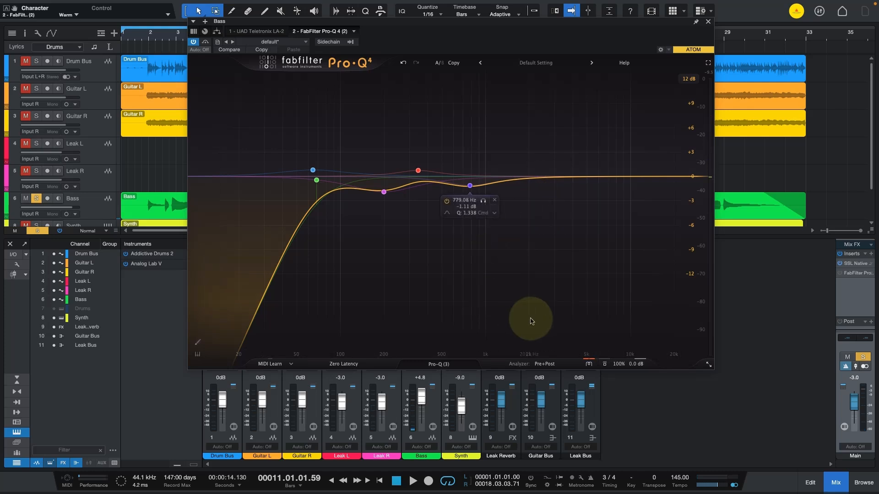
pyautogui.click(589, 364)
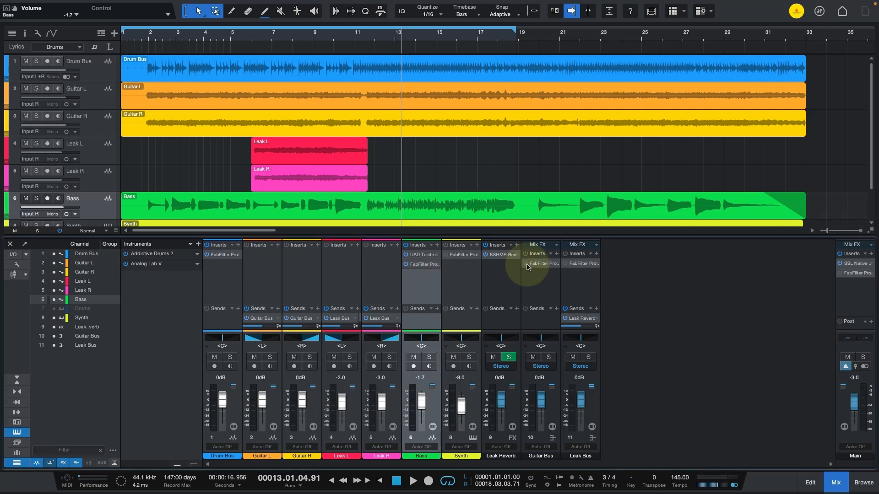
pyautogui.click(555, 264)
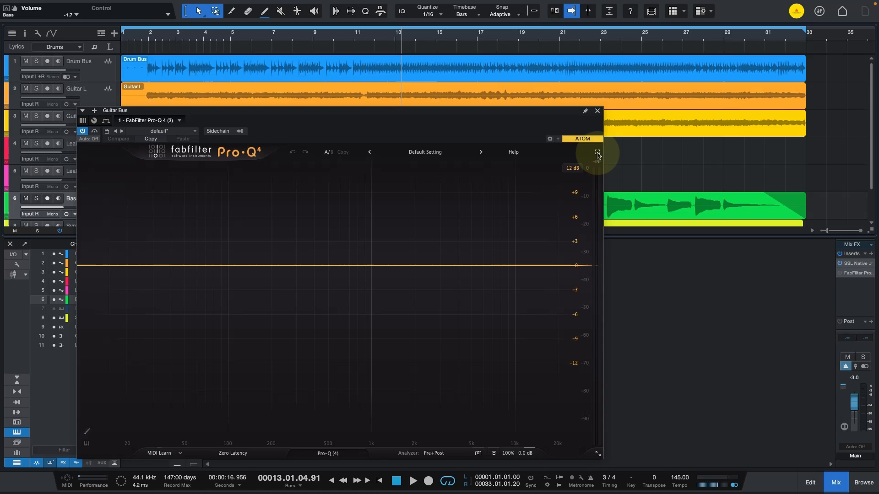
# - Expand the Guitar Bus equaliser to full screen and add a narrow bell dip of -2.41 dB at 1636.5 Hz with Q 22.43
pyautogui.click(598, 154)
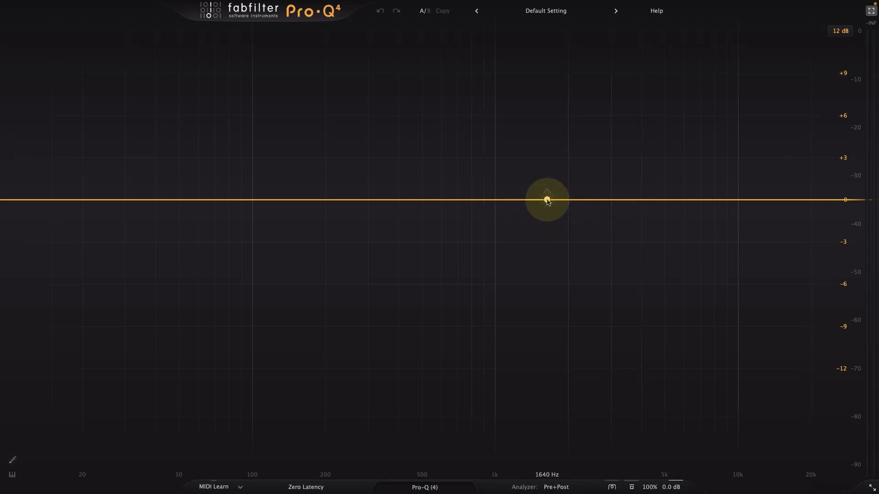
pyautogui.moveTo(548, 201); pyautogui.dragTo(548, 213)
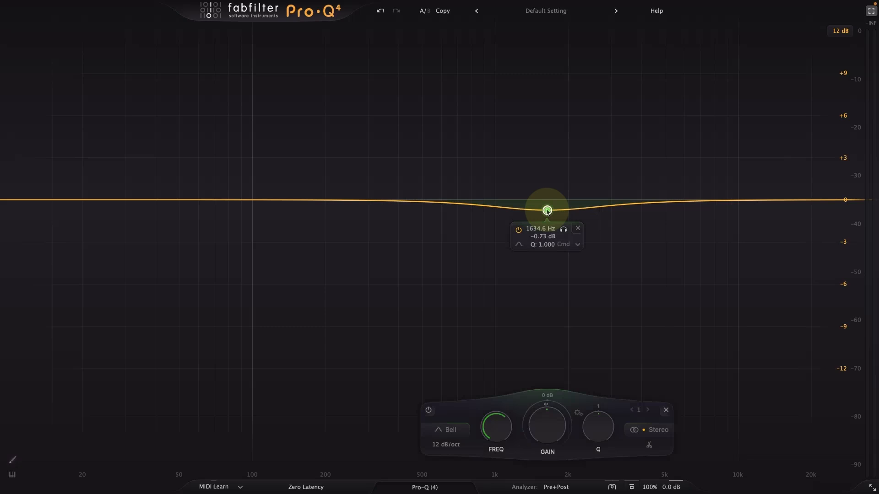
pyautogui.moveTo(594, 438); pyautogui.dragTo(614, 363)
pyautogui.moveTo(547, 210); pyautogui.dragTo(547, 234)
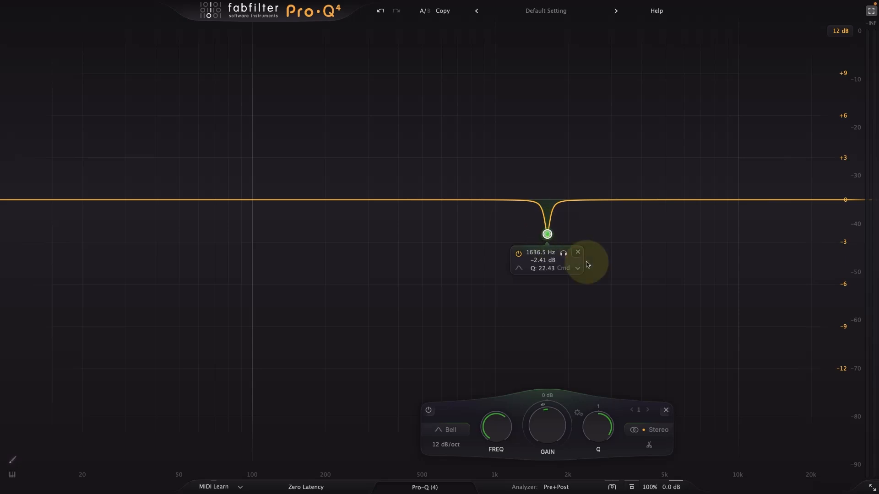
# - Add a second narrow bell dip of about -2.7 dB near 3.5 kHz
pyautogui.moveTo(629, 201); pyautogui.dragTo(628, 210)
pyautogui.moveTo(671, 406); pyautogui.dragTo(653, 261)
pyautogui.moveTo(632, 220); pyautogui.dragTo(631, 246)
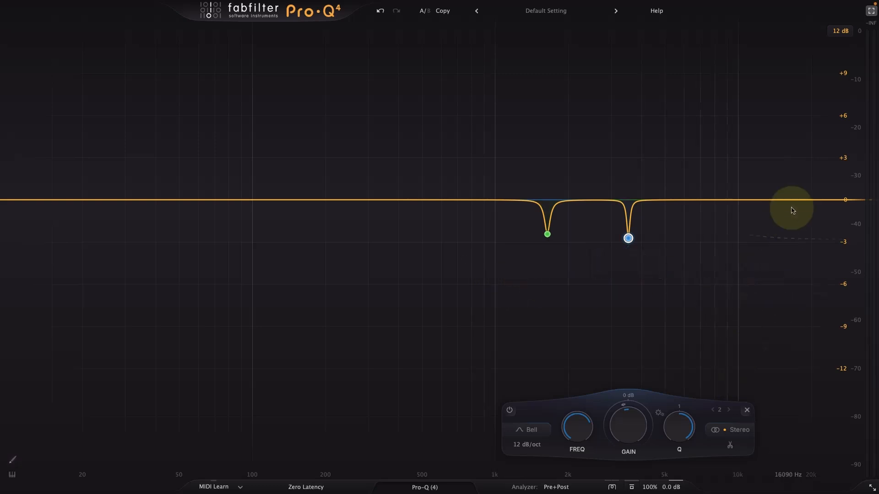
# - Add a 12 dB/oct high cut and move it to about 11 kHz
pyautogui.moveTo(742, 201); pyautogui.dragTo(742, 204)
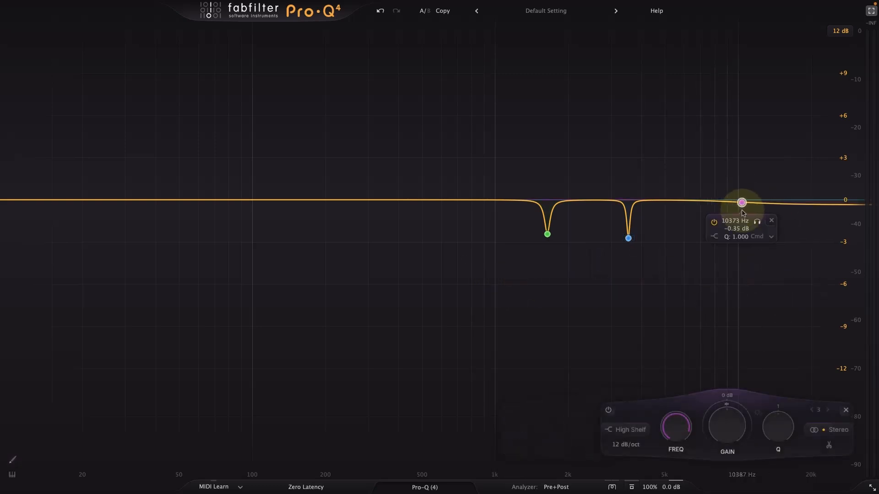
pyautogui.click(772, 241)
pyautogui.click(772, 240)
pyautogui.click(772, 240)
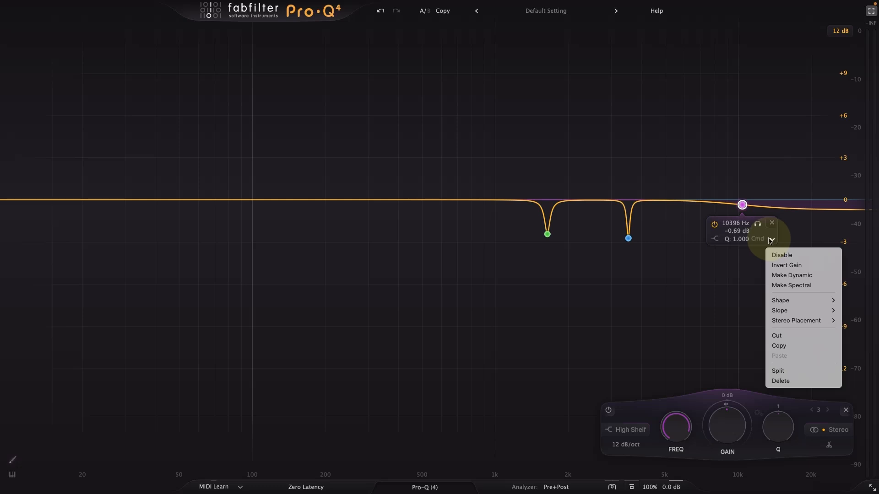
pyautogui.click(719, 240)
pyautogui.moveTo(718, 241)
pyautogui.click(765, 251)
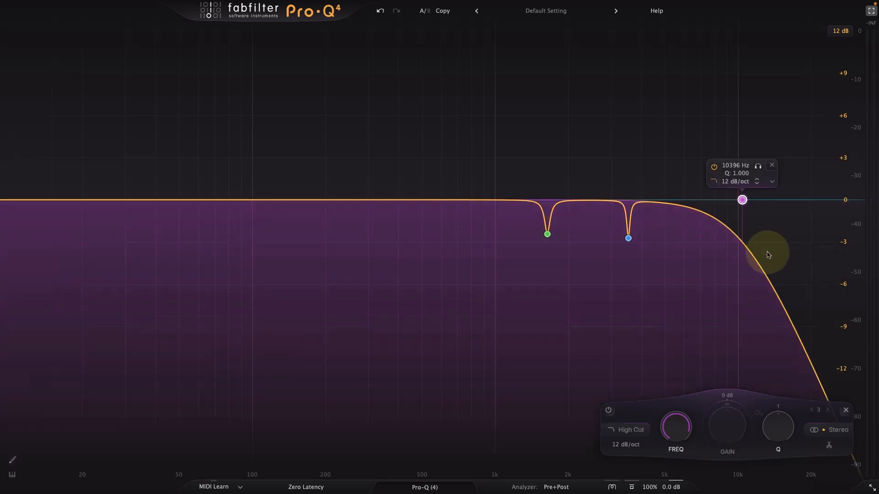
pyautogui.moveTo(742, 200); pyautogui.dragTo(750, 201)
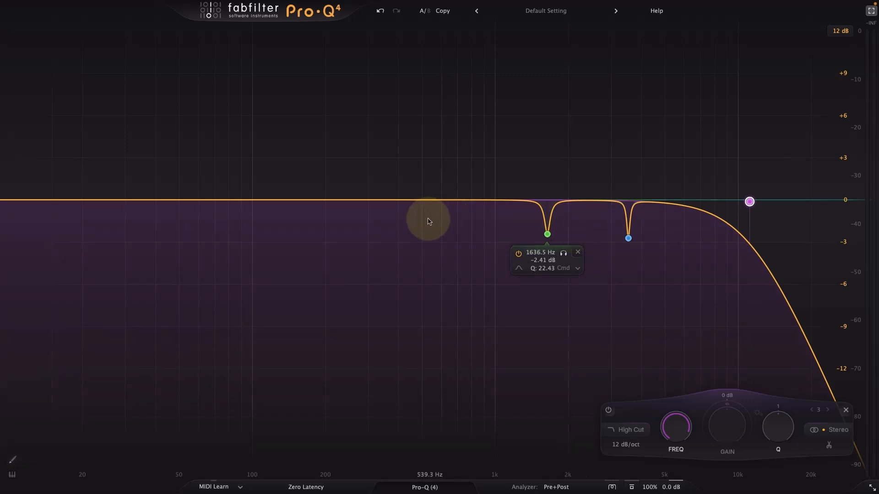
# - Add a wide bell dip of about -0.7 dB near 420 Hz, bypass and re-enable it, and return the equaliser to its window
pyautogui.moveTo(387, 200); pyautogui.dragTo(404, 212)
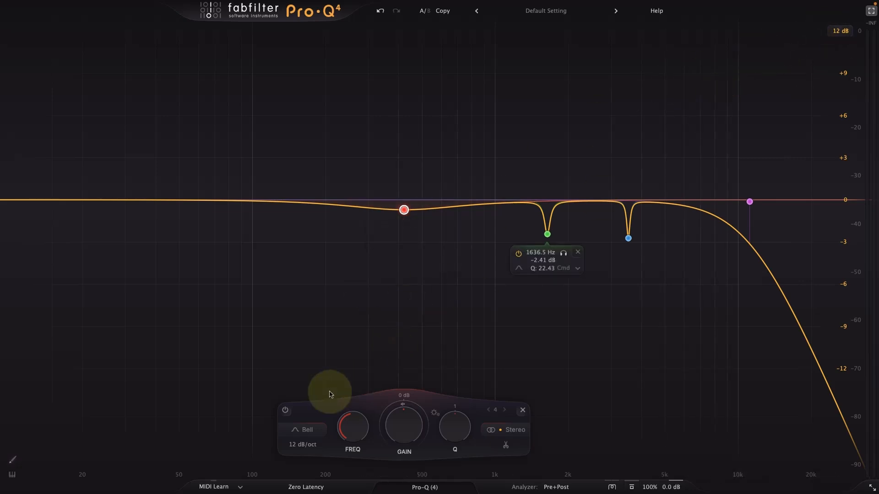
pyautogui.click(285, 410)
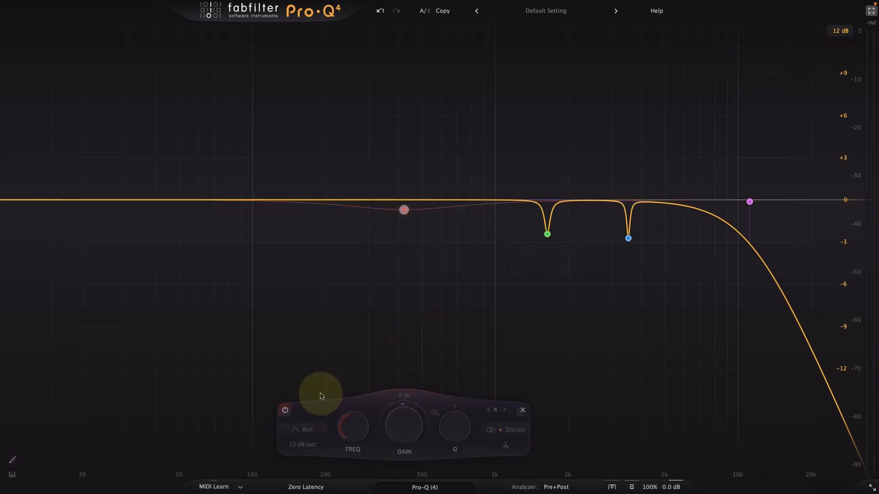
pyautogui.click(284, 411)
pyautogui.click(871, 10)
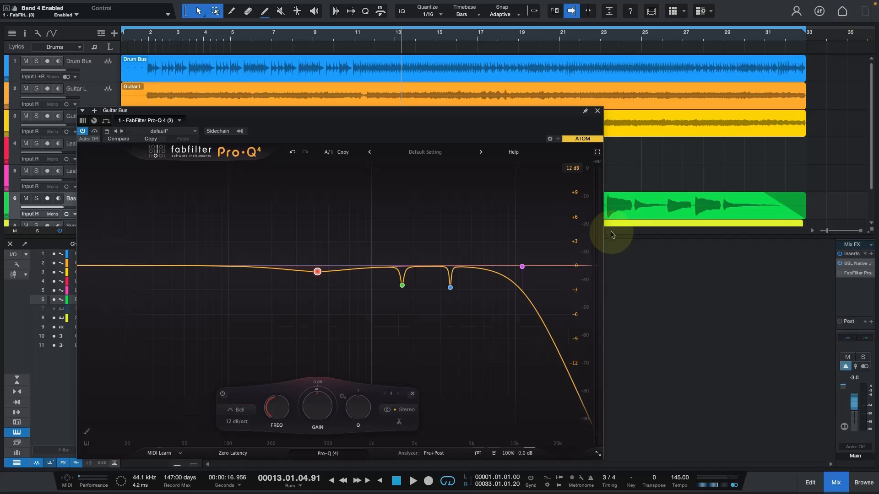
pyautogui.moveTo(510, 121); pyautogui.dragTo(548, 95)
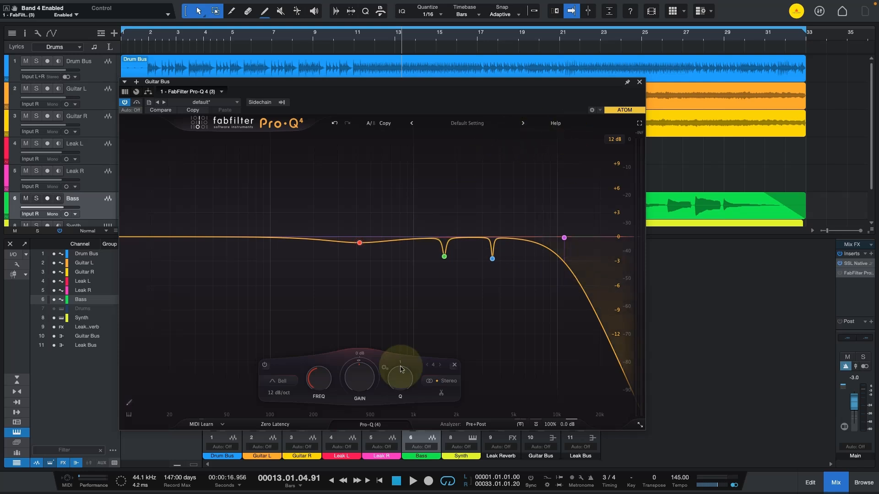
# - Play the song from the start and move the narrow dips to about 2.6 kHz and 4.9 kHz at -1.85 dB, the wide dip to 511 Hz
pyautogui.click(380, 481)
pyautogui.click(412, 481)
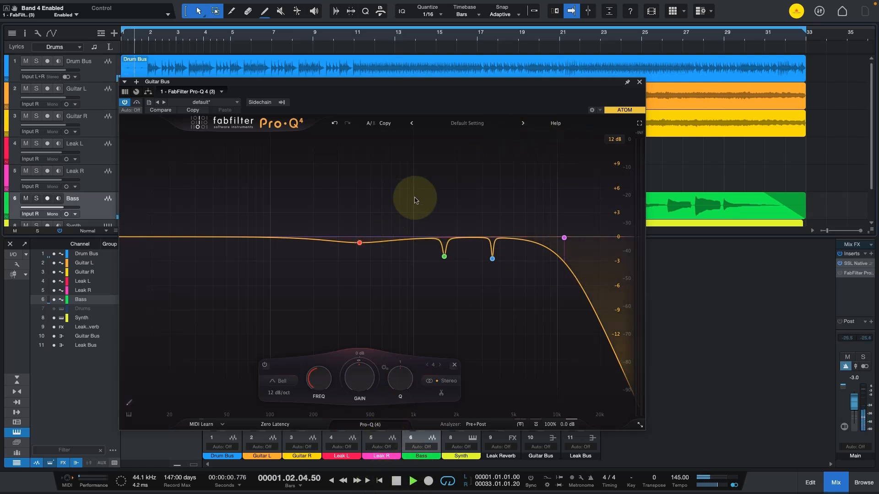
pyautogui.moveTo(414, 89); pyautogui.dragTo(496, 78)
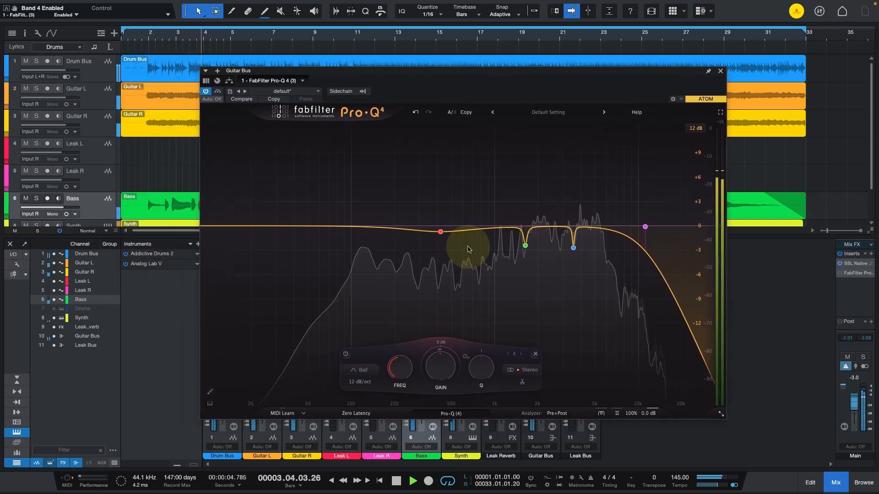
pyautogui.moveTo(525, 247); pyautogui.dragTo(554, 239)
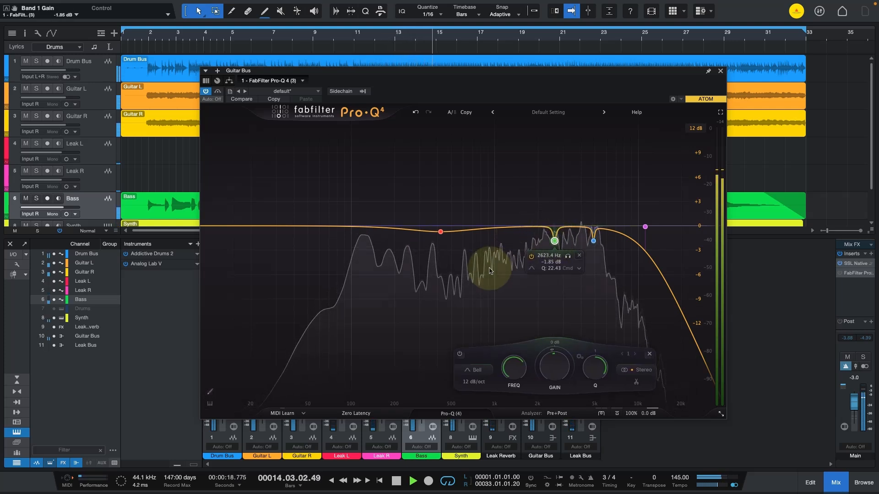
pyautogui.moveTo(441, 232)
pyautogui.mouseDown()
pyautogui.moveTo(447, 197)
pyautogui.moveTo(451, 233)
pyautogui.mouseUp()
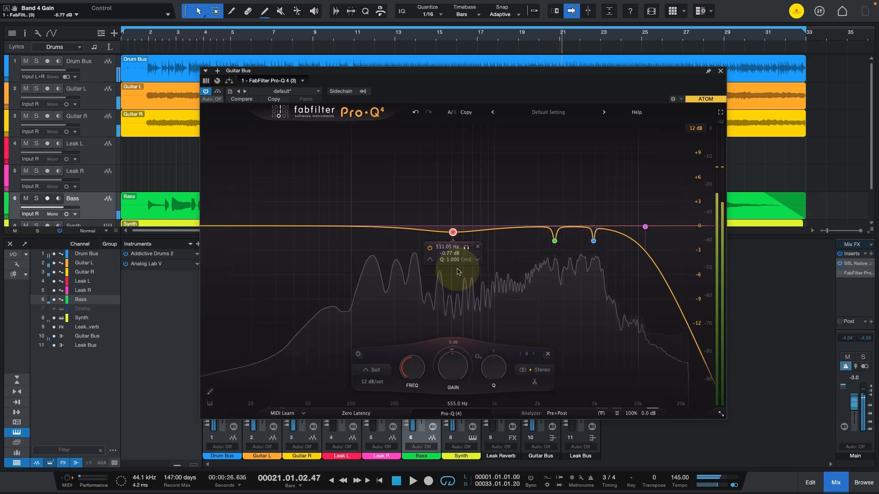
# - Make the wide band near 511 Hz spectral, raise its gain to about +1.7 dB and expand its detailed dynamics controls
pyautogui.click(479, 260)
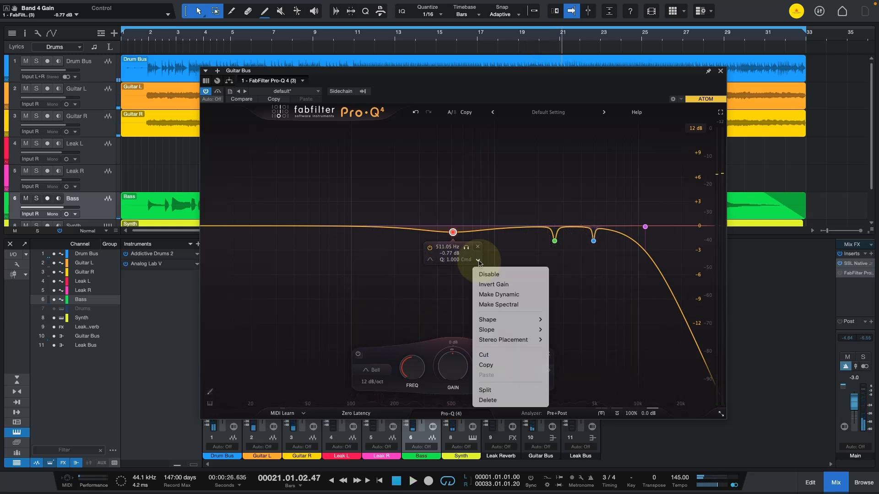
pyautogui.click(494, 305)
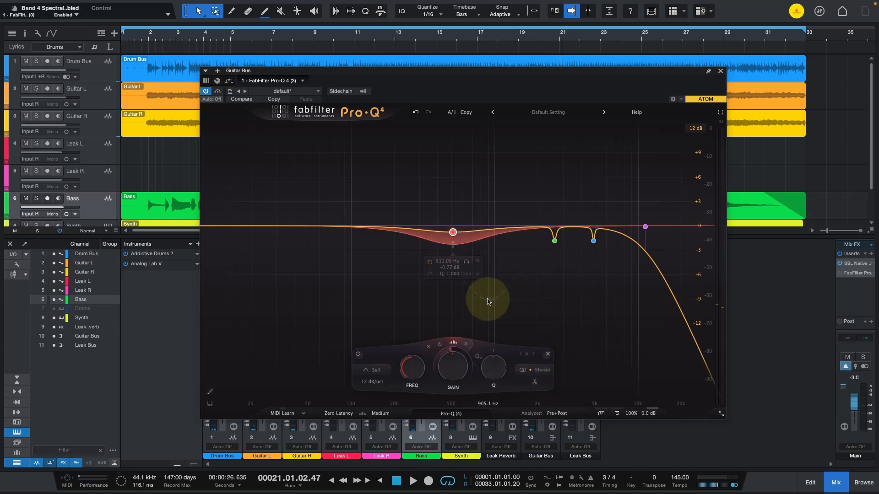
pyautogui.moveTo(452, 233)
pyautogui.mouseDown()
pyautogui.moveTo(455, 214)
pyautogui.moveTo(456, 245)
pyautogui.mouseUp()
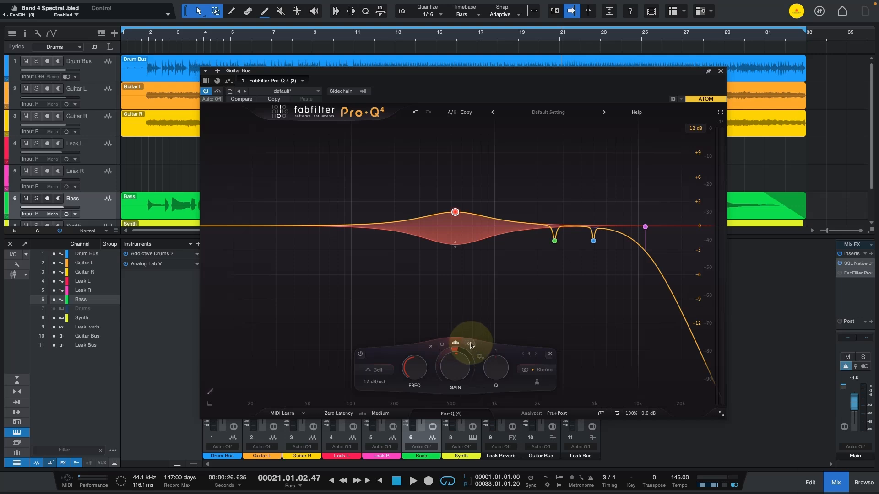
pyautogui.click(469, 348)
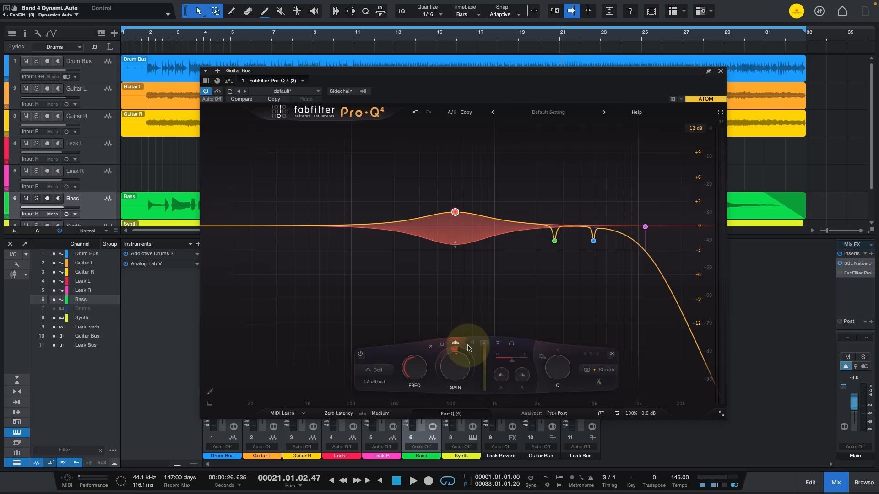
# - Examine the spectral band's attack, release and spectral density controls
pyautogui.moveTo(501, 380)
pyautogui.moveTo(500, 383); pyautogui.dragTo(512, 375)
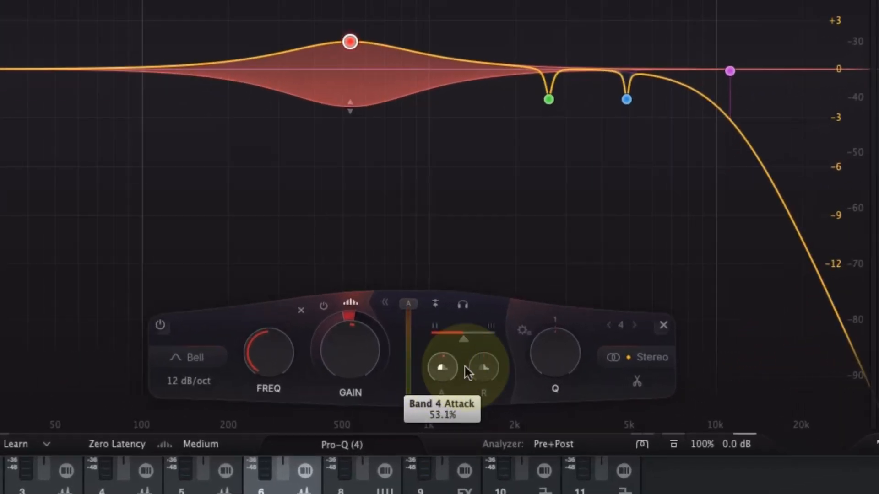
pyautogui.moveTo(482, 365)
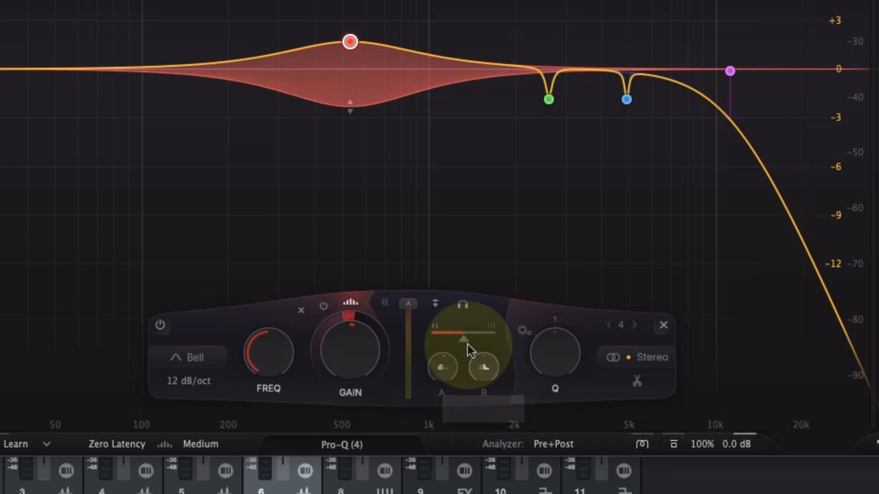
pyautogui.moveTo(465, 339)
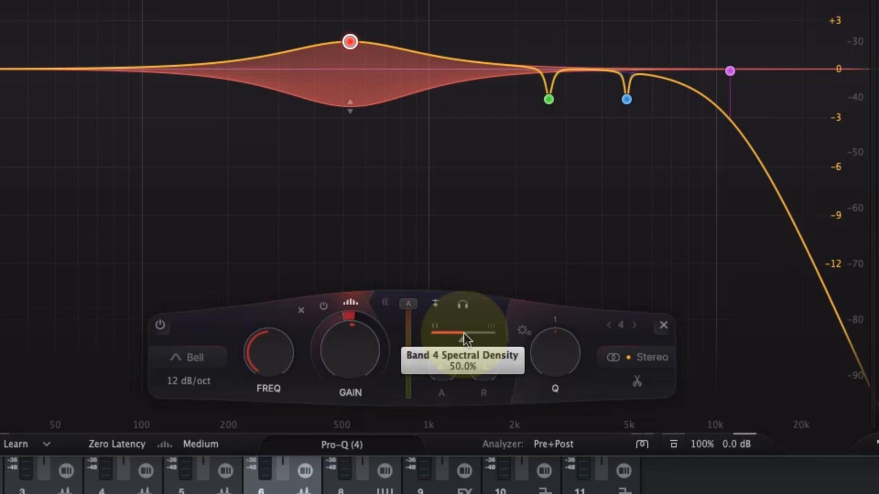
# - During playback, deepen the spectral band's dynamic range slightly and set its attack to 24.1% and release to 78.9%
pyautogui.press('space')
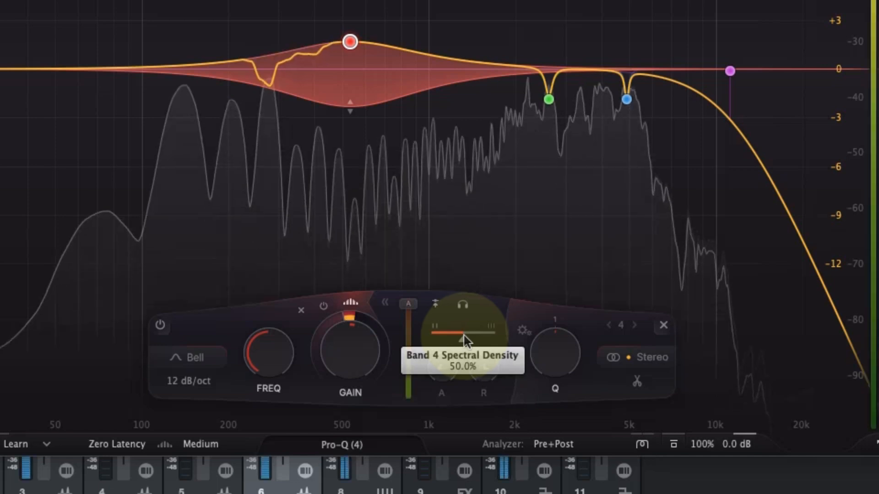
pyautogui.moveTo(351, 109)
pyautogui.mouseDown()
pyautogui.moveTo(352, 133)
pyautogui.moveTo(350, 113)
pyautogui.mouseUp()
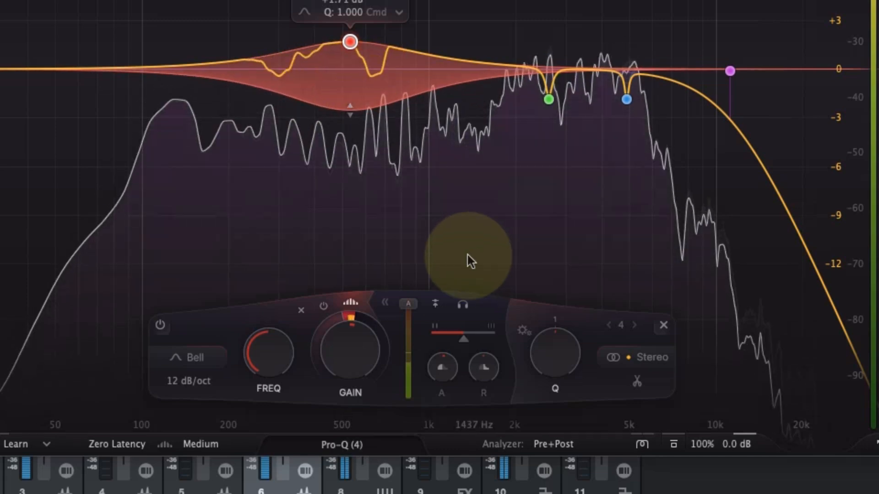
pyautogui.moveTo(443, 361); pyautogui.dragTo(432, 436)
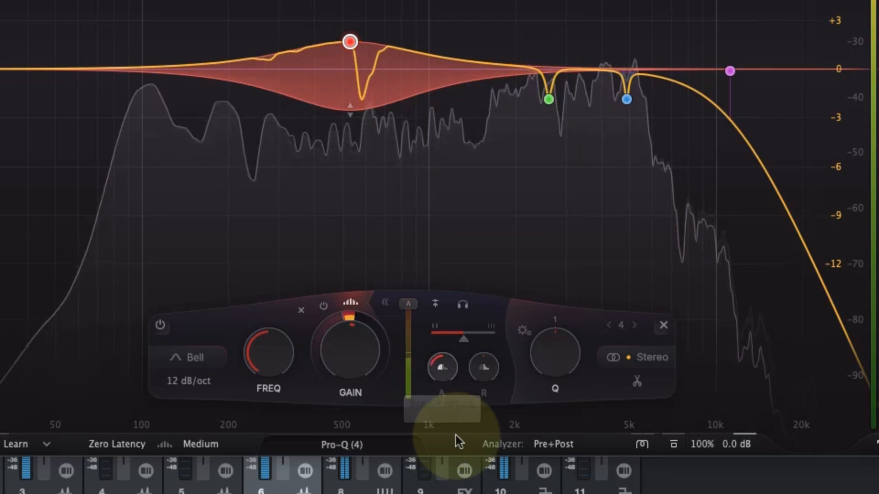
pyautogui.moveTo(477, 362); pyautogui.dragTo(487, 298)
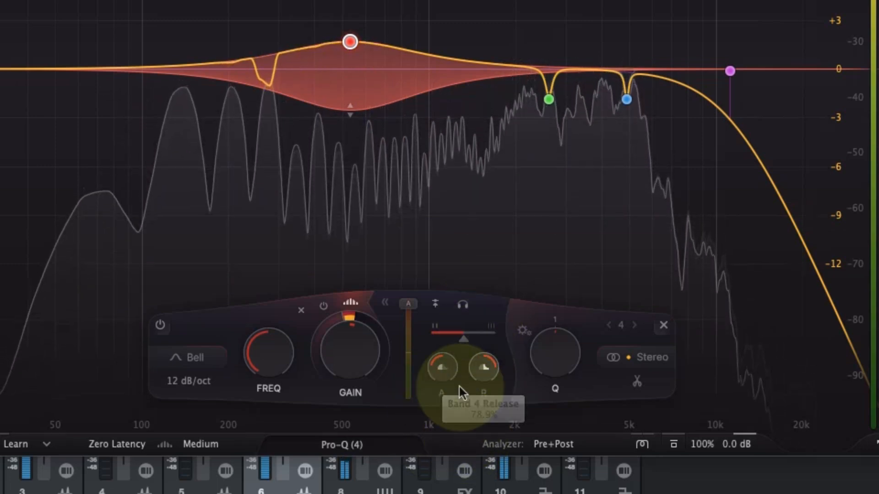
# - Set the spectral band's attack to 15.3% and reduce its release
pyautogui.moveTo(445, 362)
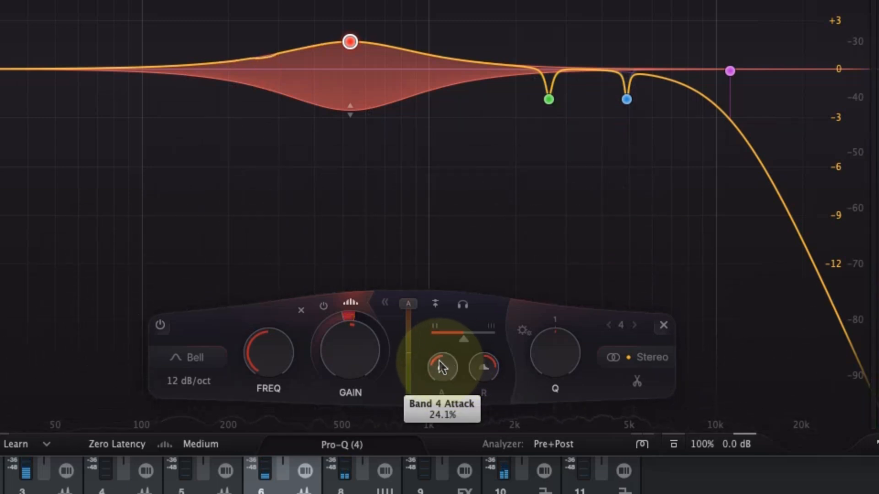
pyautogui.moveTo(435, 356); pyautogui.dragTo(696, 265)
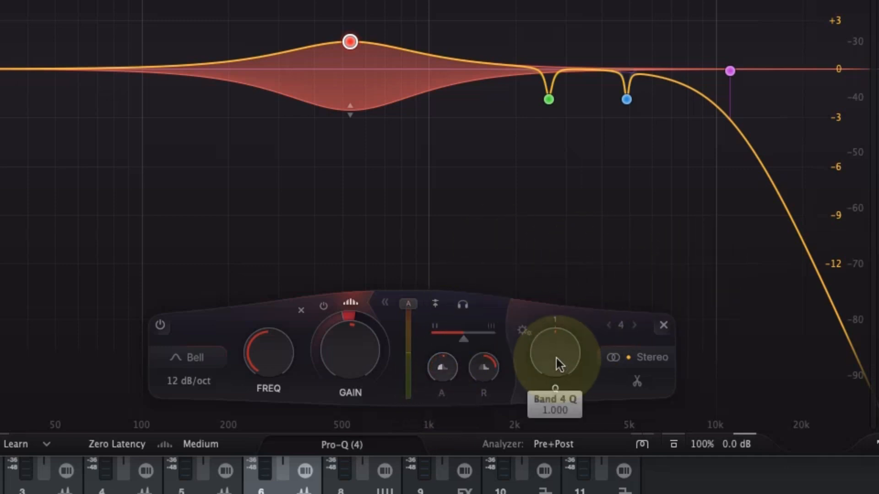
pyautogui.moveTo(445, 369); pyautogui.dragTo(424, 414)
pyautogui.moveTo(487, 364); pyautogui.dragTo(433, 419)
pyautogui.moveTo(441, 365); pyautogui.dragTo(437, 372)
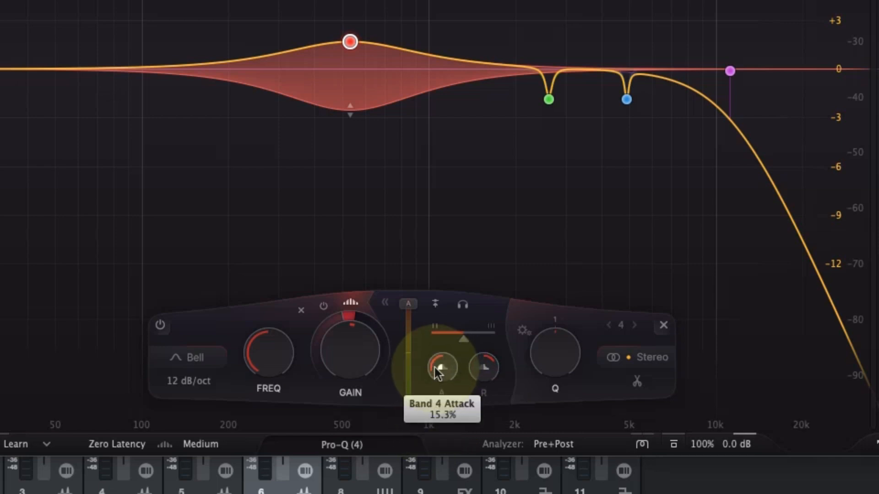
pyautogui.click(486, 367)
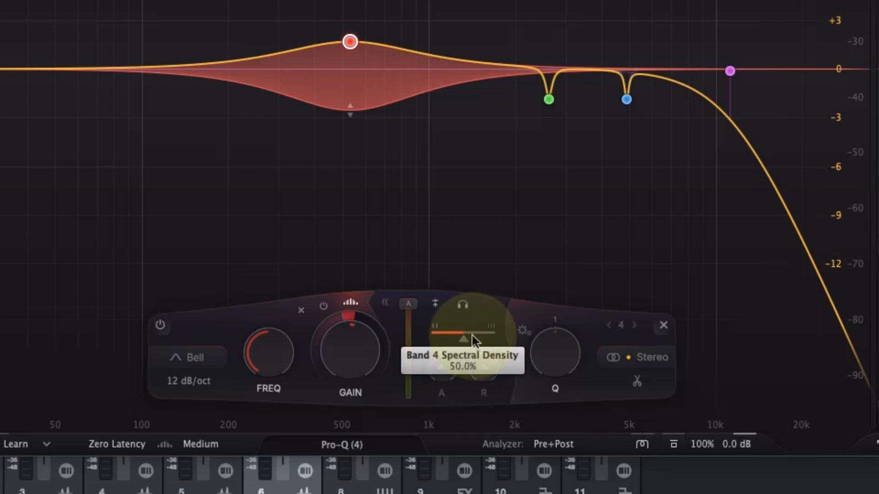
# - Resume playback and raise the spectral band to about +2.6 dB near 580 Hz
pyautogui.press('space')
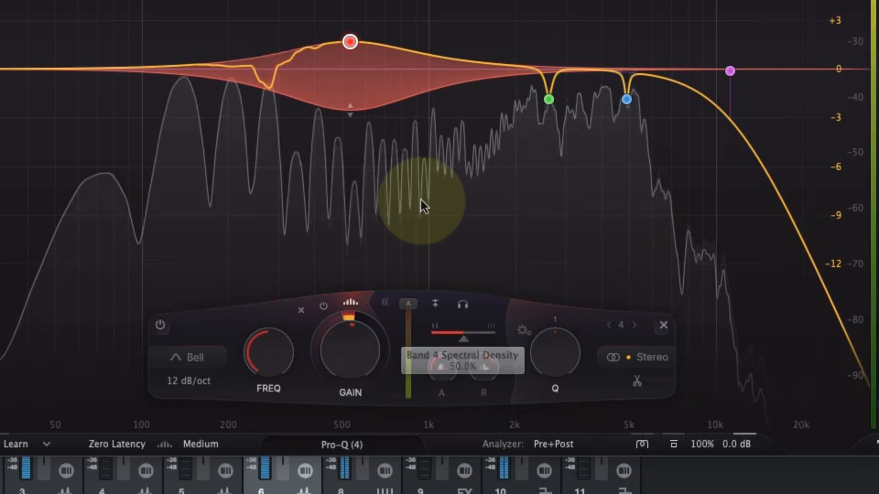
pyautogui.moveTo(350, 41); pyautogui.dragTo(360, 27)
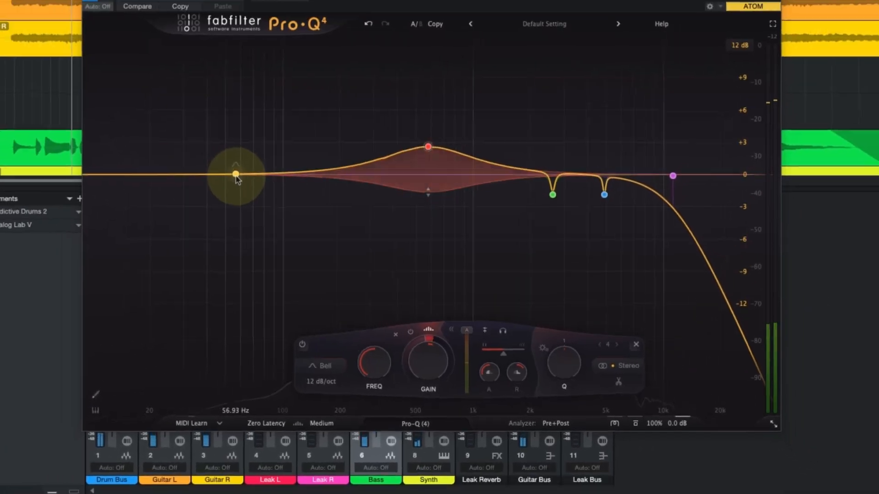
# - Add a 12 dB/oct low cut at about 58 Hz to the Guitar Bus equaliser
pyautogui.click(234, 174)
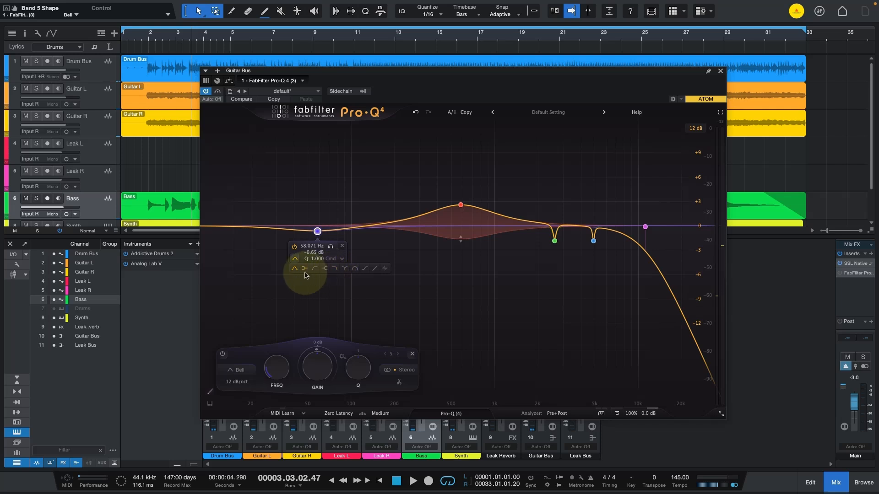
pyautogui.click(314, 270)
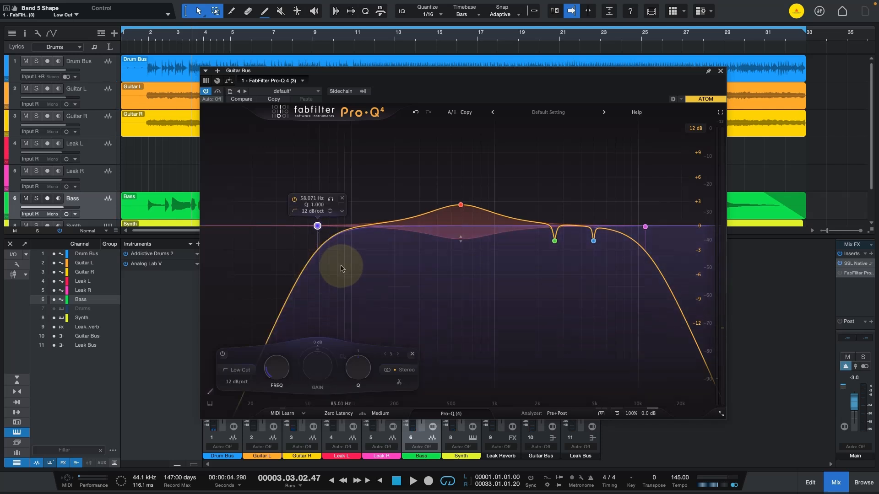
# - During playback, move the Guitar Bus equaliser's low cut up to about 108 Hz, stopping playback when done
pyautogui.press('space')
pyautogui.moveTo(319, 226); pyautogui.dragTo(358, 227)
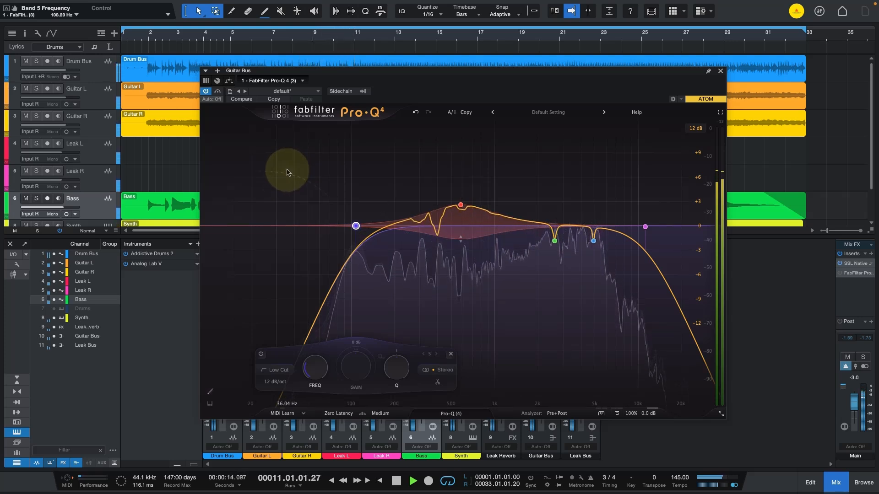
pyautogui.press('space')
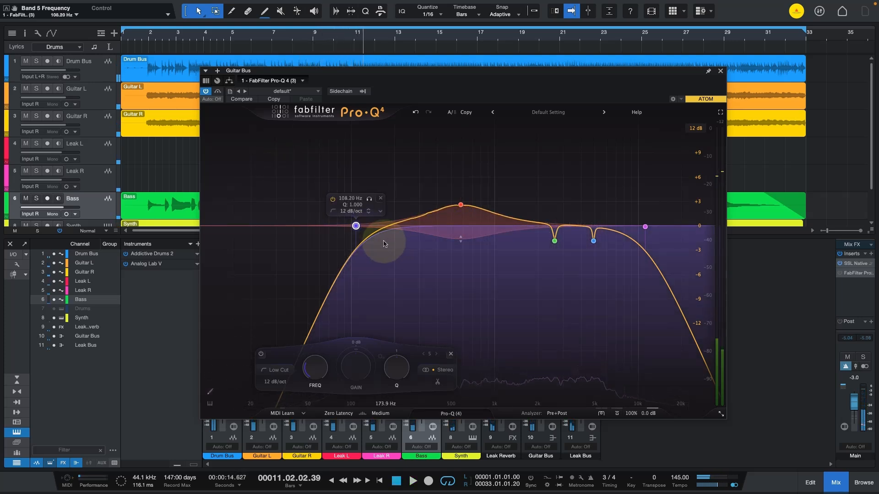
# - Hide the mixer, solo the Guitar L and Guitar R tracks and start playback
pyautogui.click(834, 484)
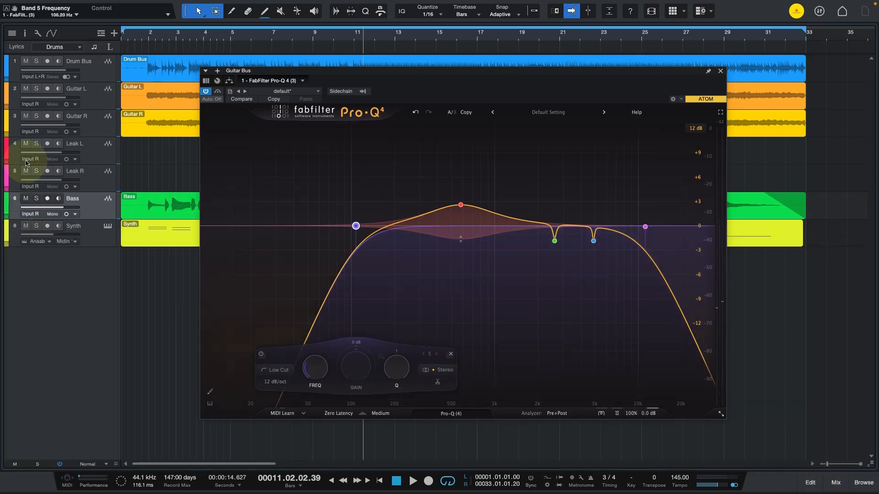
pyautogui.click(36, 88)
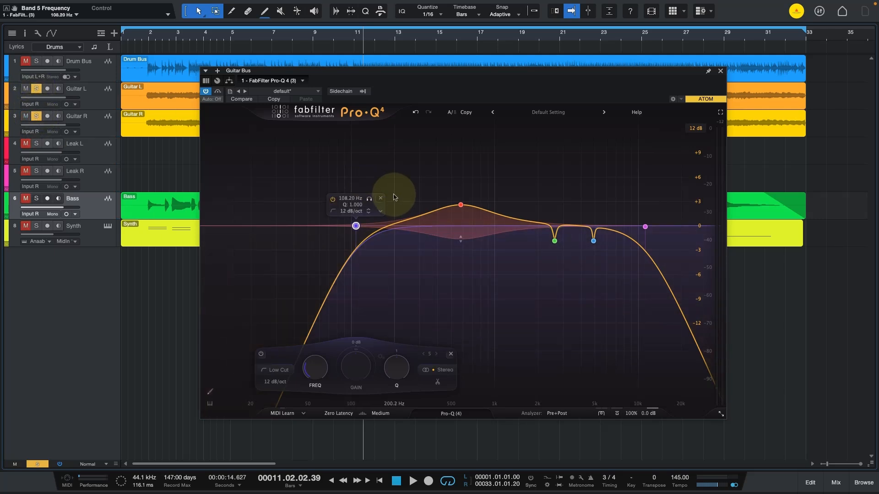
pyautogui.press('space')
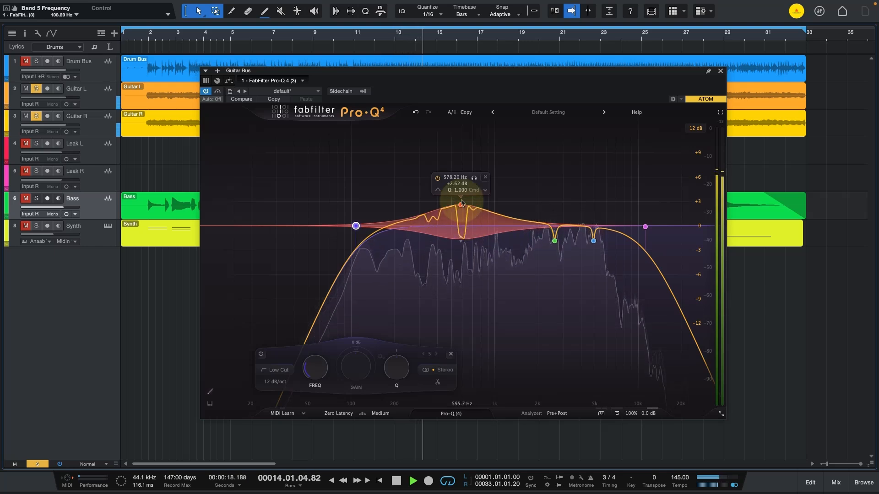
# - Lower the spectral band to about +1.9 dB near 608 Hz and deepen the narrow dip near 2.6 kHz to about -2.15 dB
pyautogui.moveTo(462, 206)
pyautogui.mouseDown()
pyautogui.moveTo(462, 220)
pyautogui.moveTo(463, 194)
pyautogui.moveTo(464, 210)
pyautogui.mouseUp()
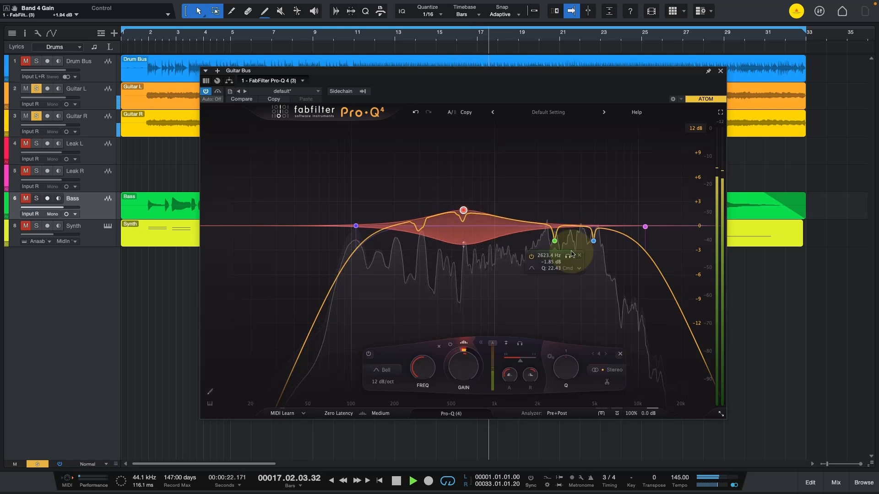
pyautogui.moveTo(561, 244)
pyautogui.mouseDown()
pyautogui.moveTo(558, 183)
pyautogui.moveTo(559, 246)
pyautogui.mouseUp()
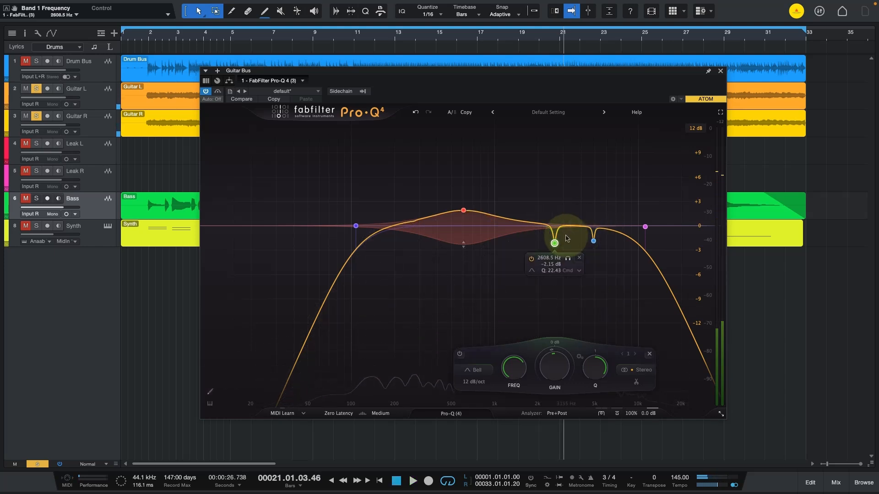
pyautogui.press('space')
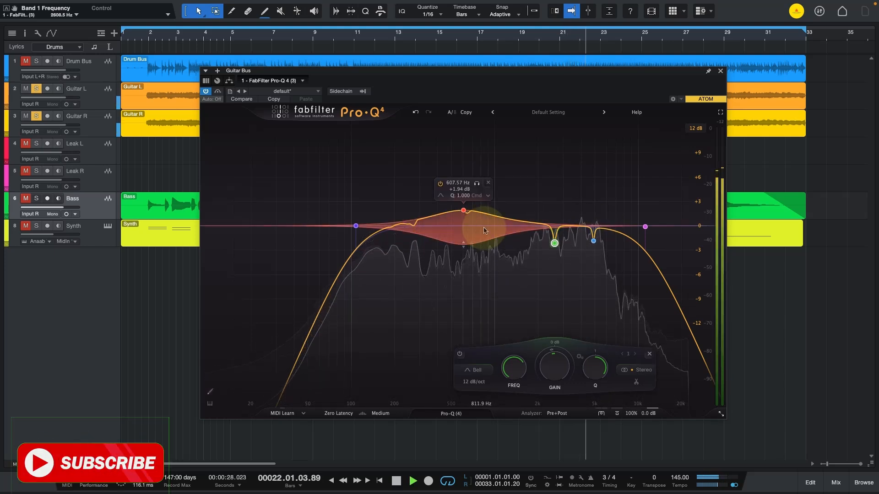
# - Lower the spectral band to about +1.5 dB near 612 Hz, set its attack to about 12.3% and raise its spectral density
pyautogui.moveTo(463, 210); pyautogui.dragTo(463, 216)
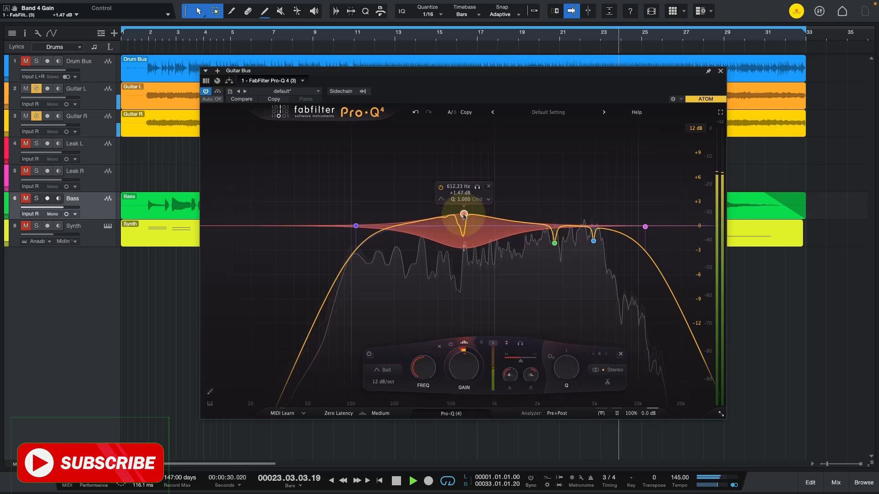
pyautogui.moveTo(510, 375)
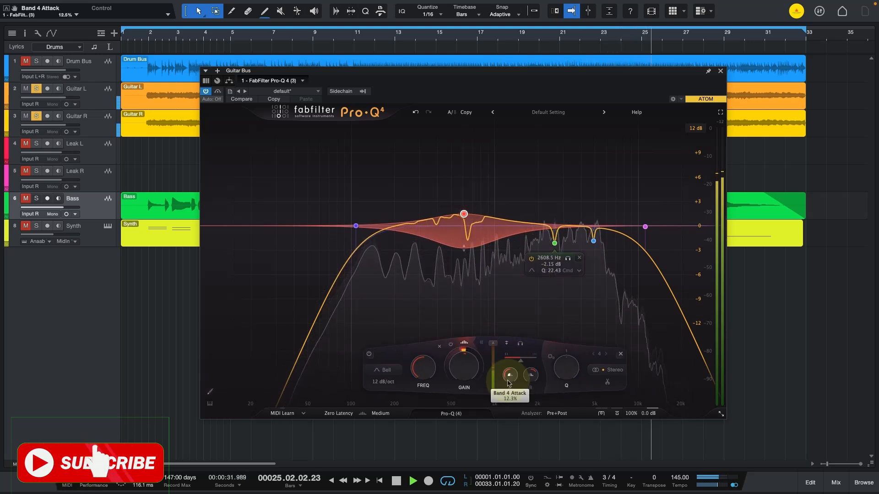
pyautogui.moveTo(532, 363)
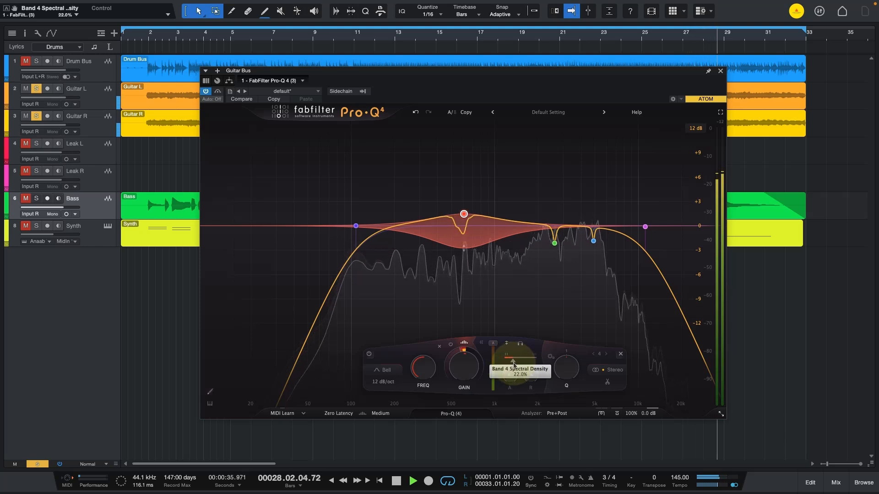
pyautogui.moveTo(516, 365); pyautogui.dragTo(533, 363)
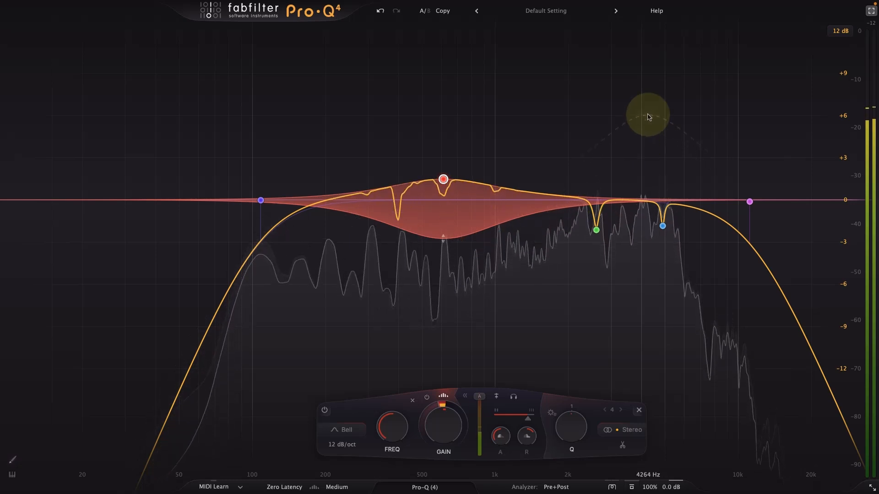
# - Bring the spectral band down close to 0 dB and add a bell boost of about +1.57 dB at 612.55 Hz with Q 5, closing the equaliser
pyautogui.moveTo(443, 179)
pyautogui.mouseDown()
pyautogui.moveTo(443, 193)
pyautogui.moveTo(446, 164)
pyautogui.mouseUp()
pyautogui.moveTo(444, 255); pyautogui.dragTo(444, 245)
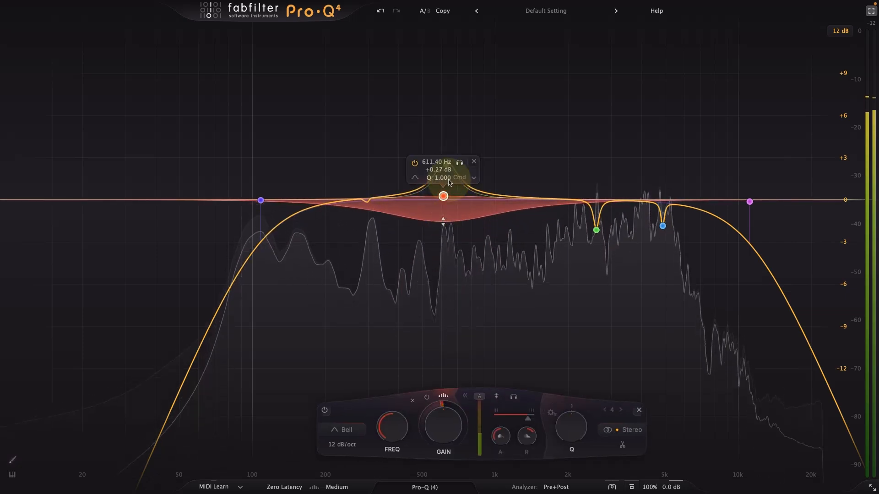
pyautogui.moveTo(446, 165); pyautogui.dragTo(445, 185)
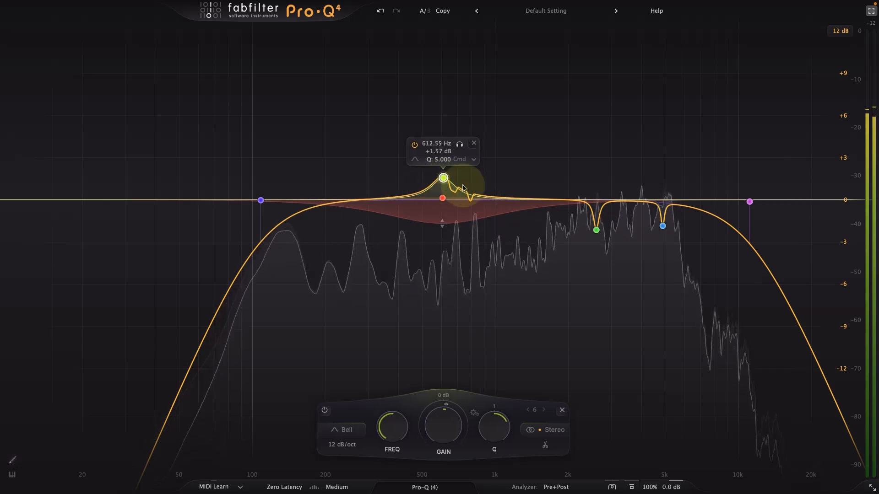
pyautogui.click(871, 11)
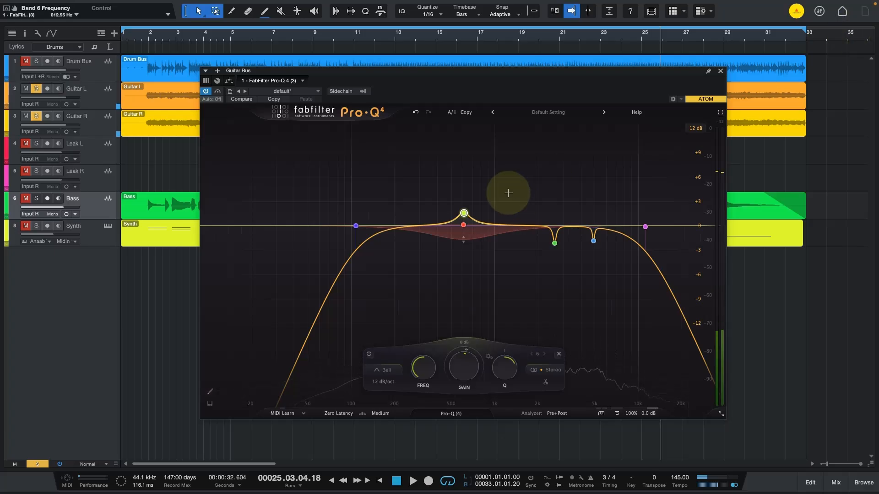
pyautogui.click(720, 71)
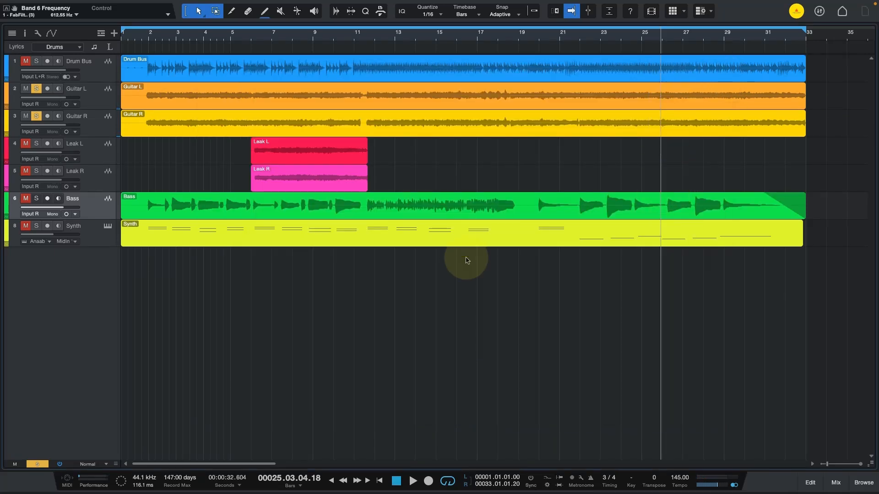
# - Clear the guitar solos, solo the Synth track and open its FabFilter Pro-Q 4 in full screen
pyautogui.click(36, 116)
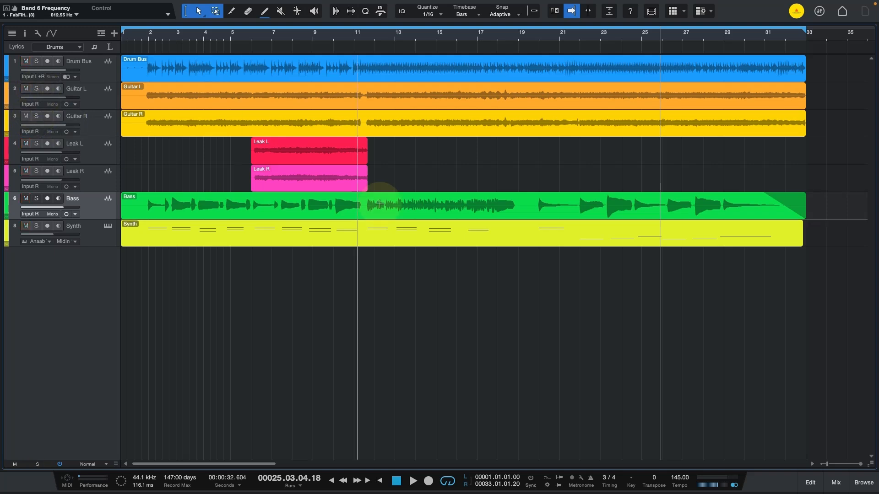
pyautogui.click(836, 481)
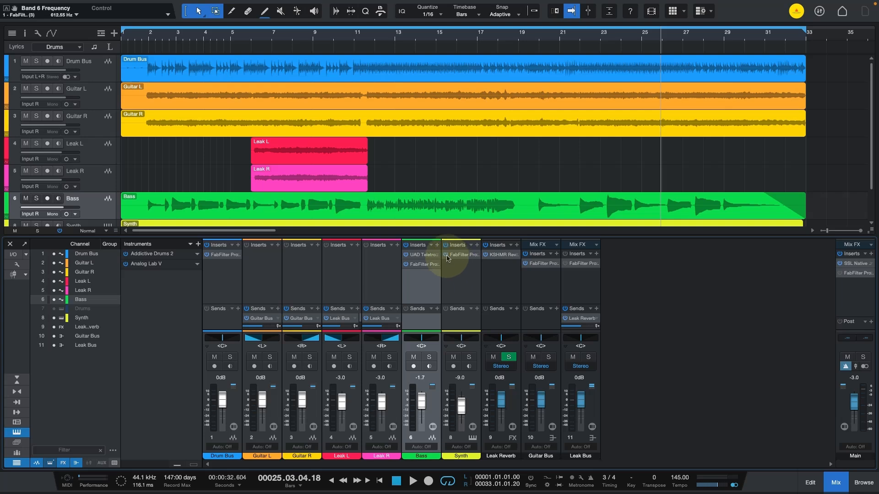
pyautogui.click(476, 255)
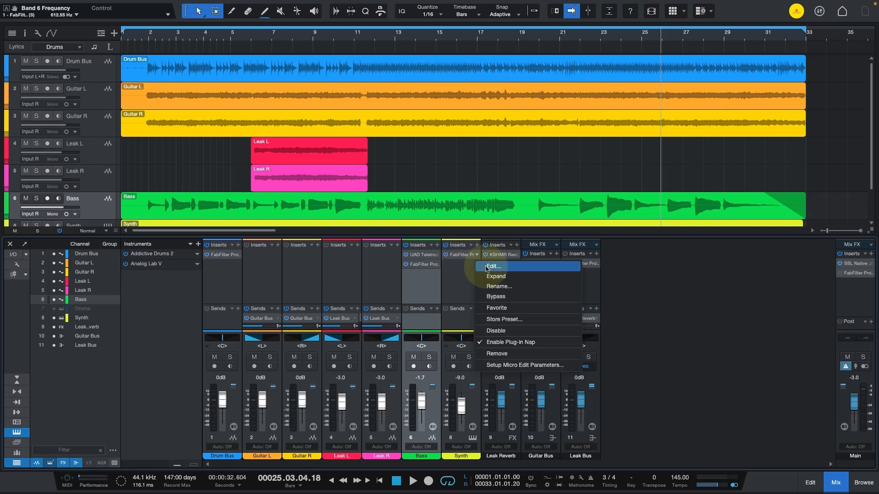
pyautogui.click(492, 267)
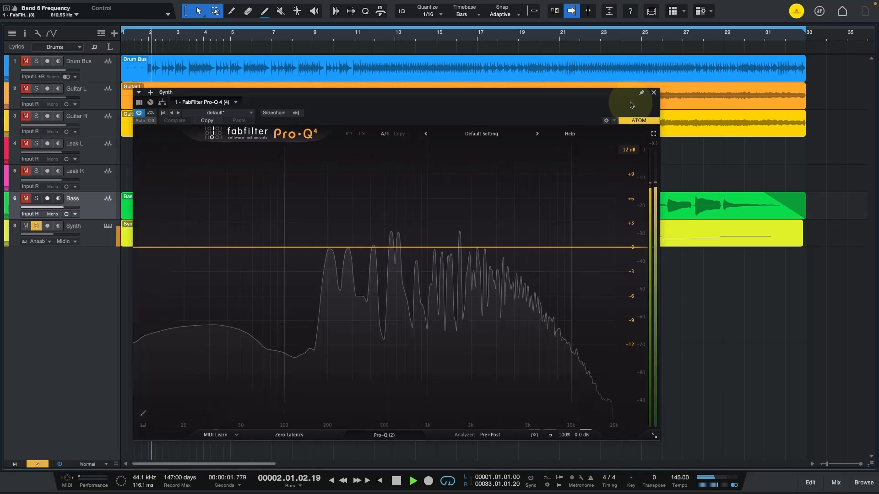
pyautogui.click(654, 133)
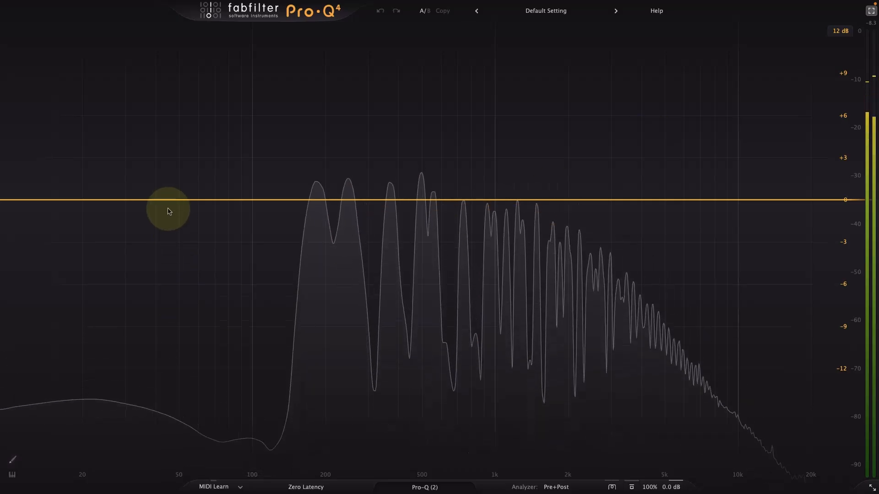
# - Sketch the synth's EQ curve with a low cut, an upper dip and a high cut, placing the 6 dB/oct low cut at about 170 Hz
pyautogui.moveTo(13, 466)
pyautogui.mouseDown()
pyautogui.moveTo(79, 358)
pyautogui.moveTo(161, 261)
pyautogui.moveTo(237, 198)
pyautogui.moveTo(447, 221)
pyautogui.moveTo(632, 291)
pyautogui.moveTo(693, 287)
pyautogui.moveTo(815, 446)
pyautogui.moveTo(840, 451)
pyautogui.moveTo(614, 262)
pyautogui.mouseUp()
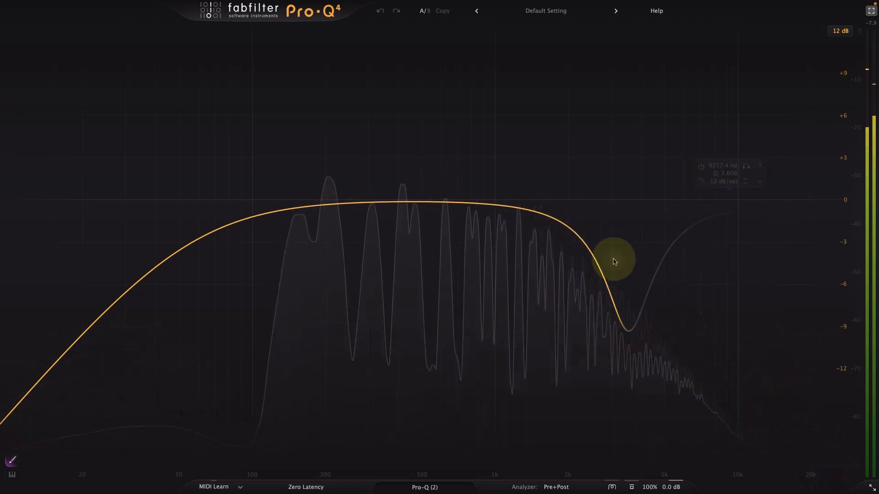
pyautogui.moveTo(583, 237)
pyautogui.mouseDown()
pyautogui.moveTo(693, 246)
pyautogui.moveTo(698, 217)
pyautogui.moveTo(806, 419)
pyautogui.moveTo(795, 436)
pyautogui.moveTo(731, 451)
pyautogui.mouseUp()
pyautogui.moveTo(199, 185); pyautogui.dragTo(328, 217)
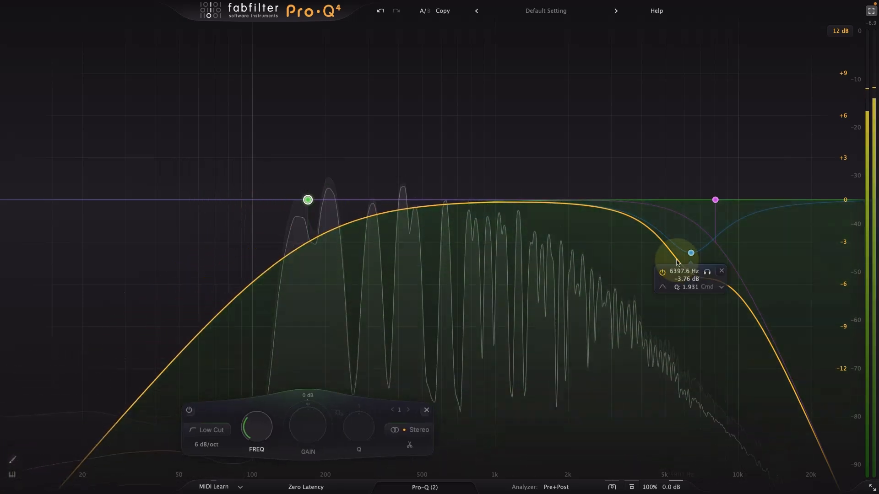
# - Reduce the synth's upper bell cut to about -0.66 dB near 7390 Hz, add a flat high shelf at about 12865 Hz and close the equaliser
pyautogui.moveTo(699, 250); pyautogui.dragTo(716, 207)
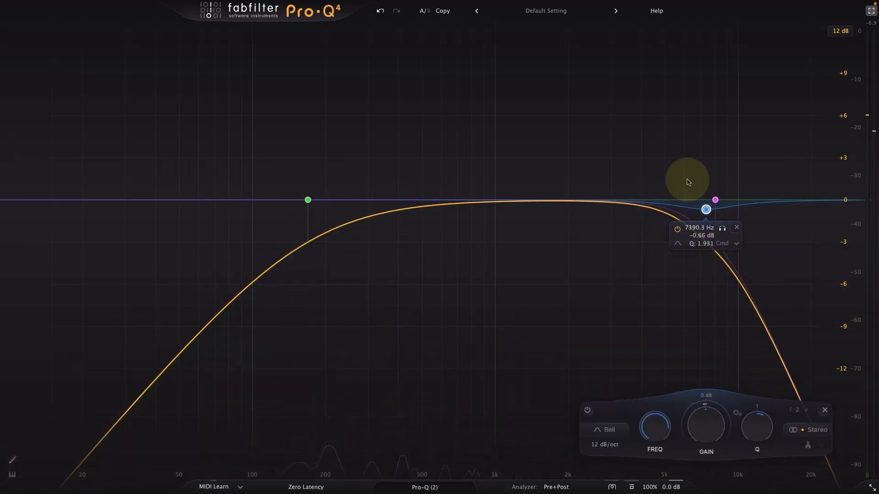
pyautogui.click(766, 351)
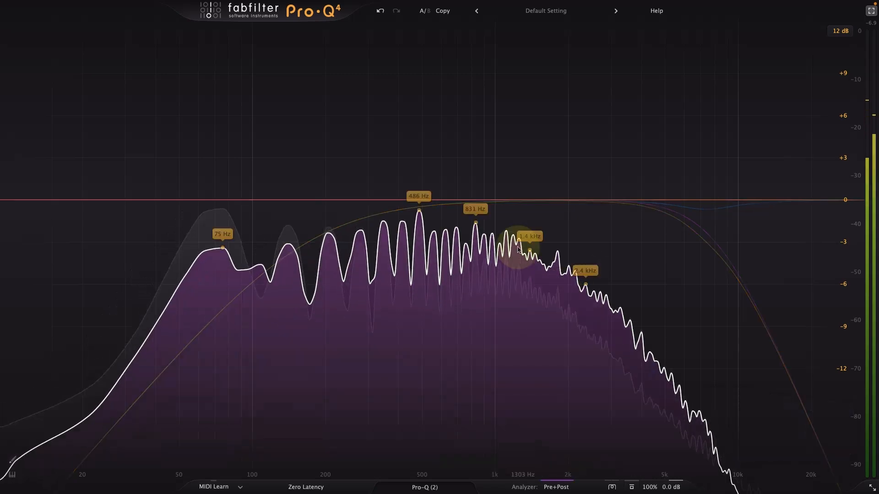
pyautogui.click(870, 13)
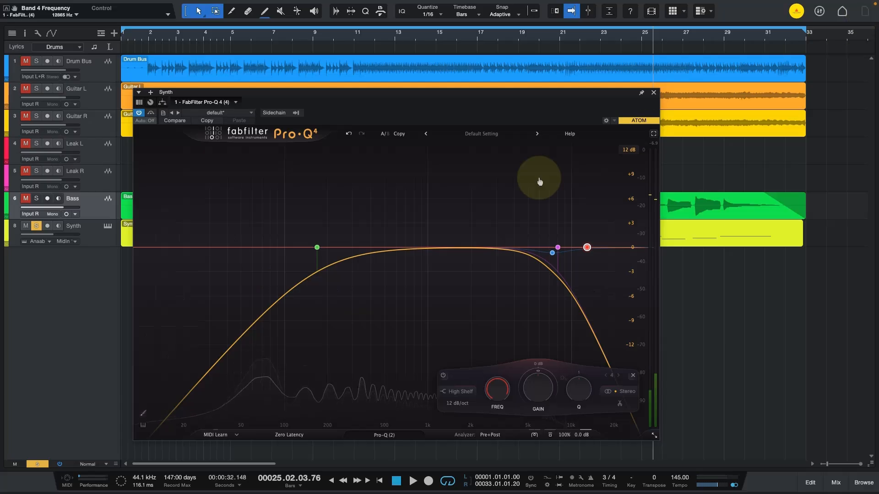
pyautogui.click(654, 92)
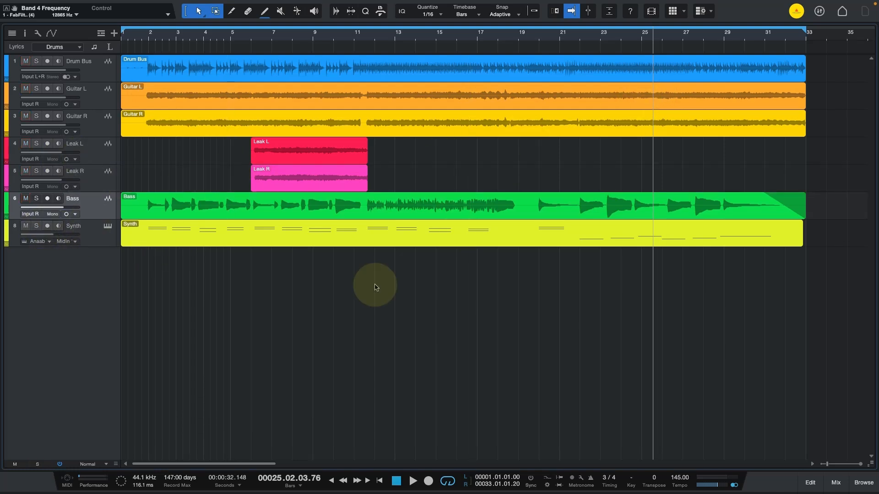
# - Show the mixer, enable the Leak Bus's FabFilter Pro-Q 4 and open it
pyautogui.click(836, 483)
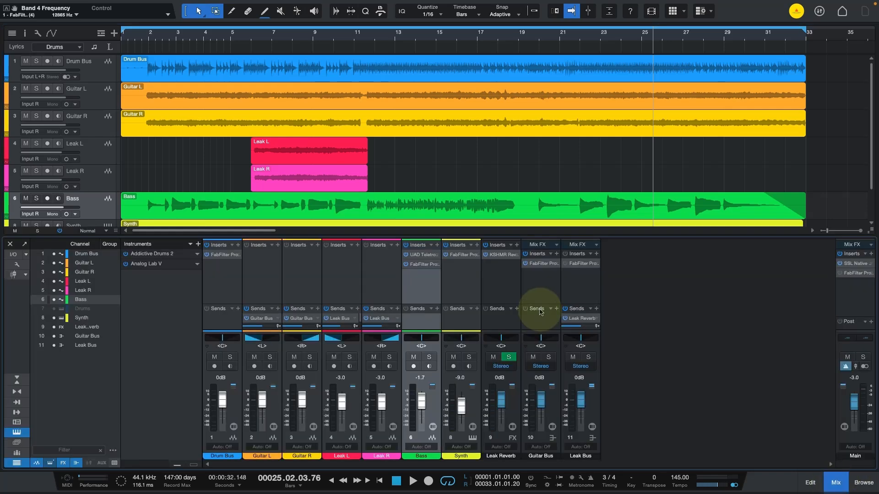
pyautogui.click(597, 264)
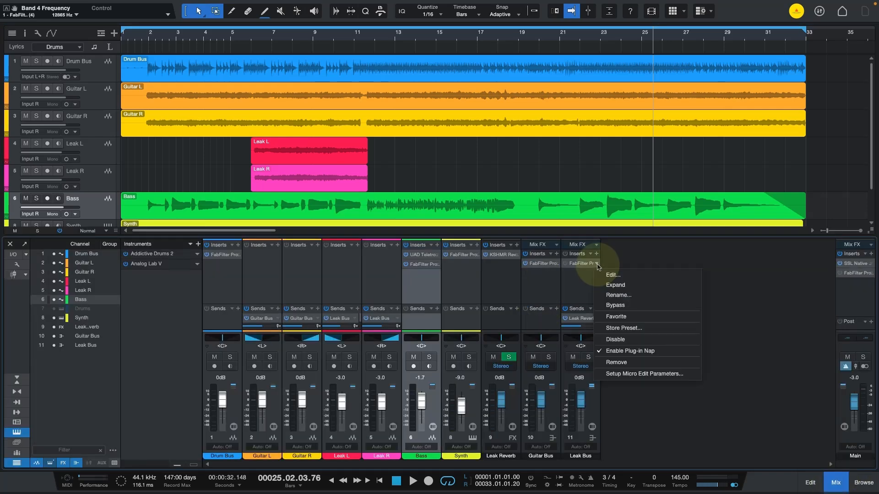
pyautogui.click(568, 266)
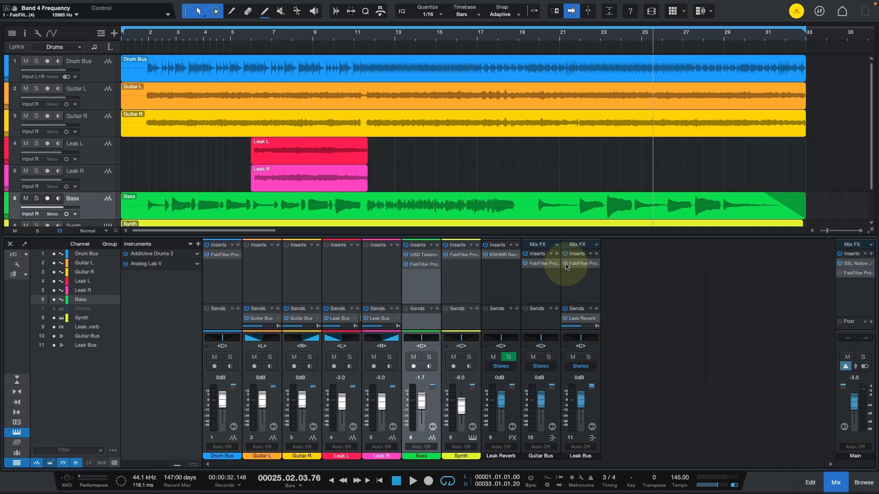
pyautogui.rightClick(587, 265)
pyautogui.click(615, 275)
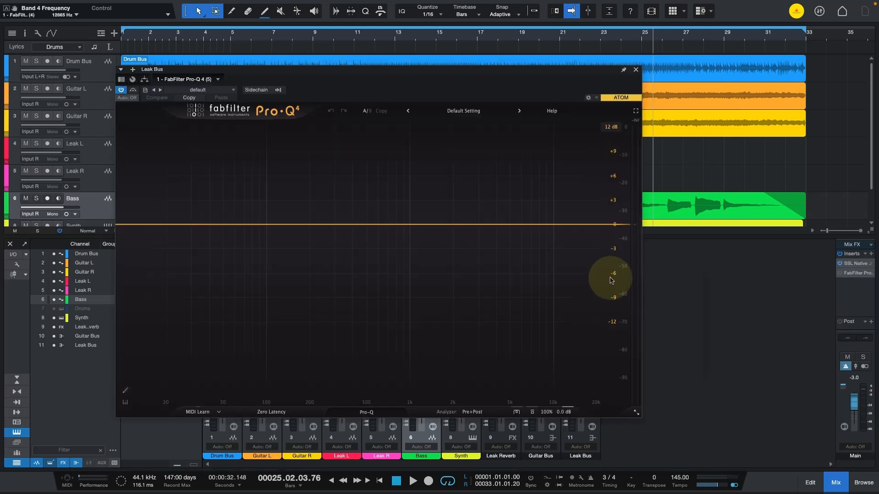
# - Set the loop range over the Leak L and Leak R clips, about bars 5 to 11, and play it with the equaliser beside them
pyautogui.moveTo(375, 70); pyautogui.dragTo(600, 122)
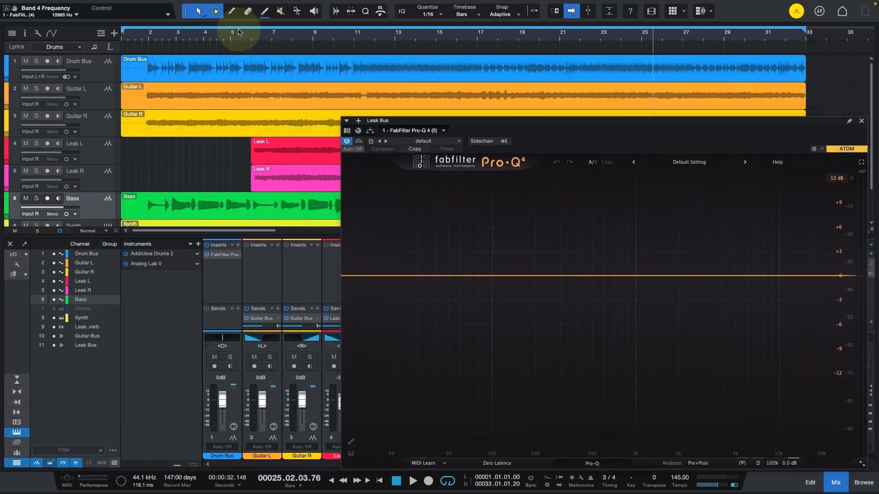
pyautogui.moveTo(241, 28); pyautogui.dragTo(428, 29)
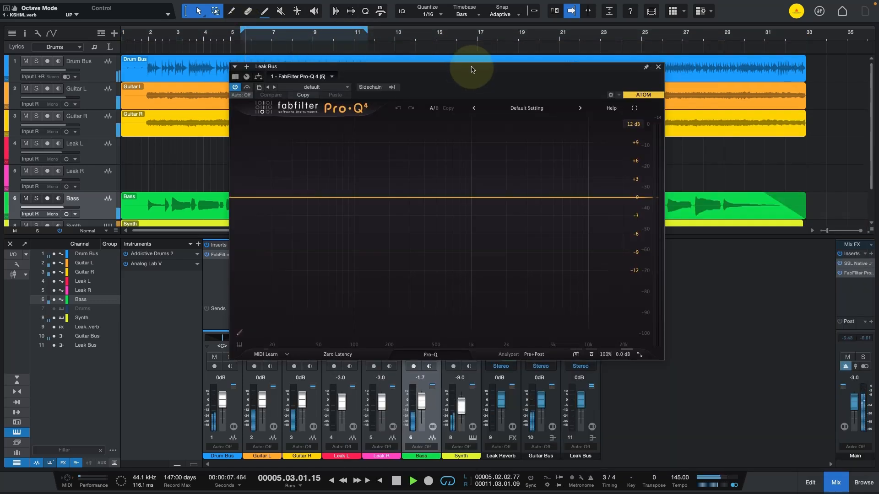
pyautogui.press('space')
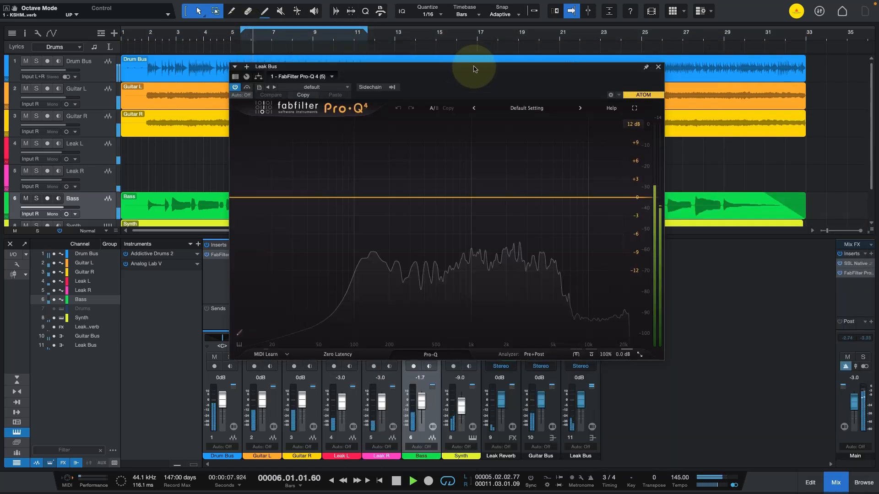
pyautogui.moveTo(557, 76); pyautogui.dragTo(600, 78)
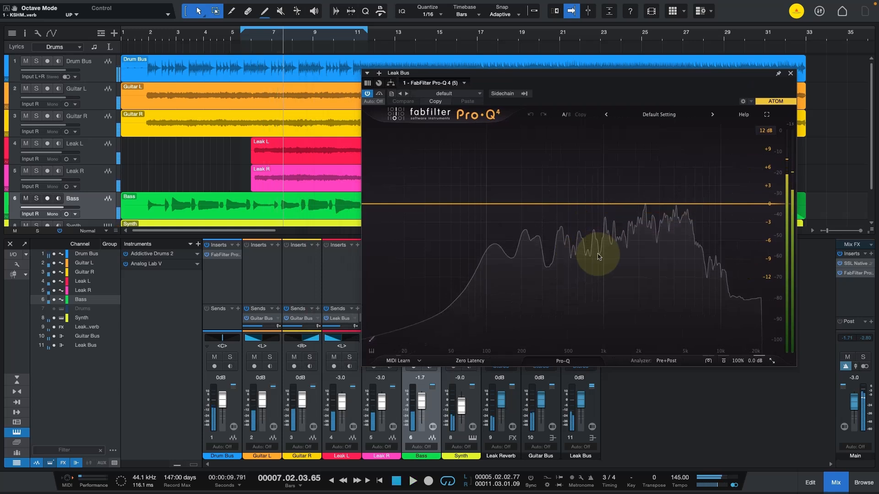
# - Sketch the Leak Bus EQ curve during playback: a 6 dB/oct low cut near 112 Hz, an upper dip and an 18 dB/oct high cut near 12737 Hz
pyautogui.press('space')
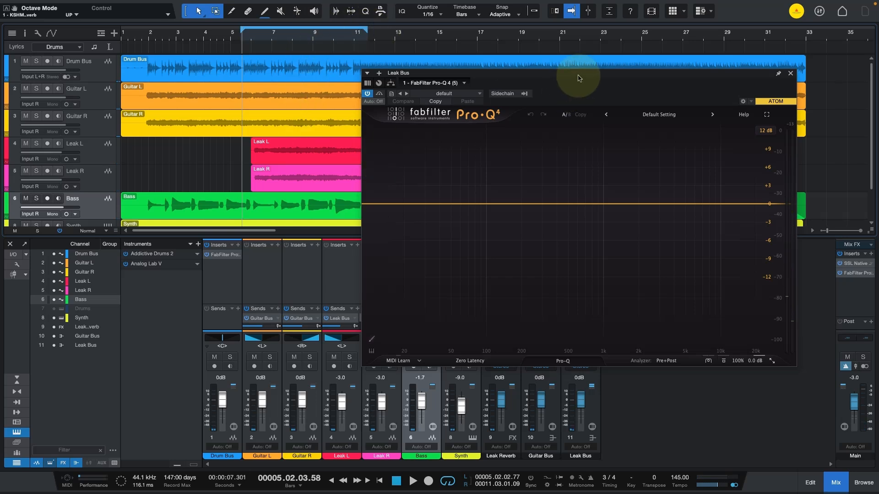
pyautogui.moveTo(579, 77); pyautogui.dragTo(539, 86)
pyautogui.click(285, 154)
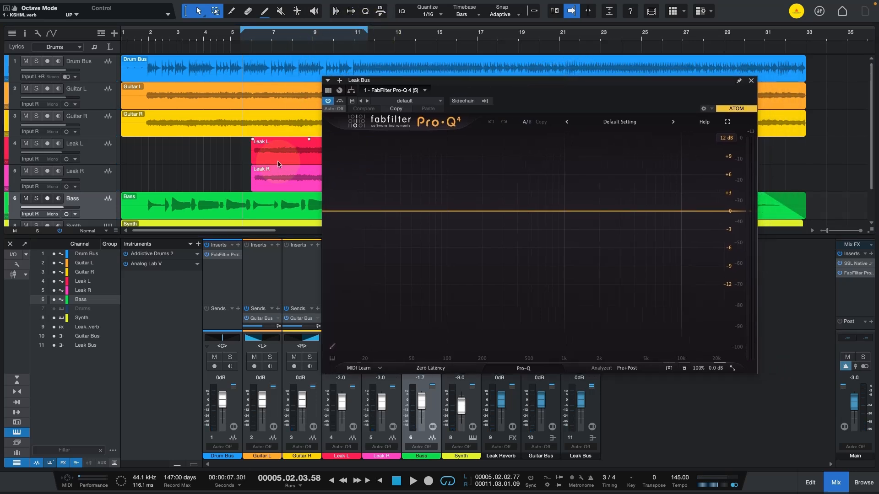
pyautogui.press('space')
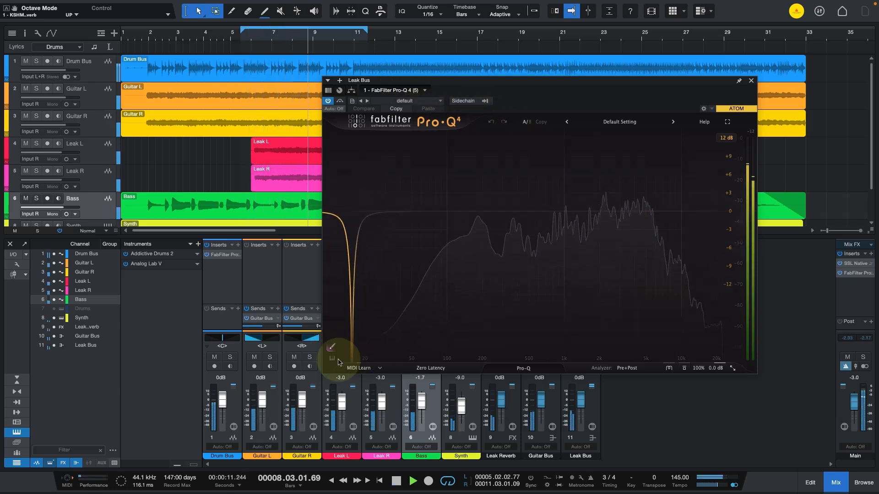
pyautogui.moveTo(331, 347); pyautogui.dragTo(431, 247)
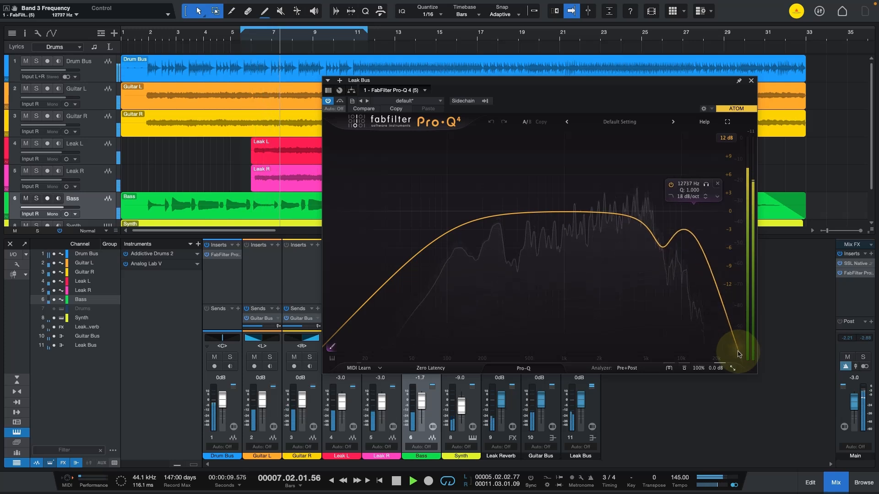
pyautogui.moveTo(738, 354); pyautogui.dragTo(737, 351)
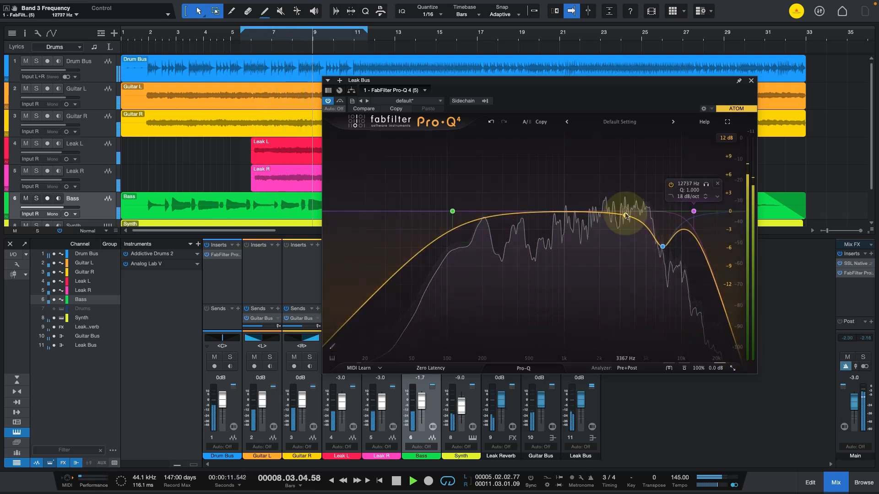
# - Add bell cuts of about -1.19 dB near 3490 Hz and -0.86 dB near 876 Hz, and reduce the upper dip to about -0.82 dB near 7393 Hz
pyautogui.moveTo(629, 204); pyautogui.dragTo(632, 201)
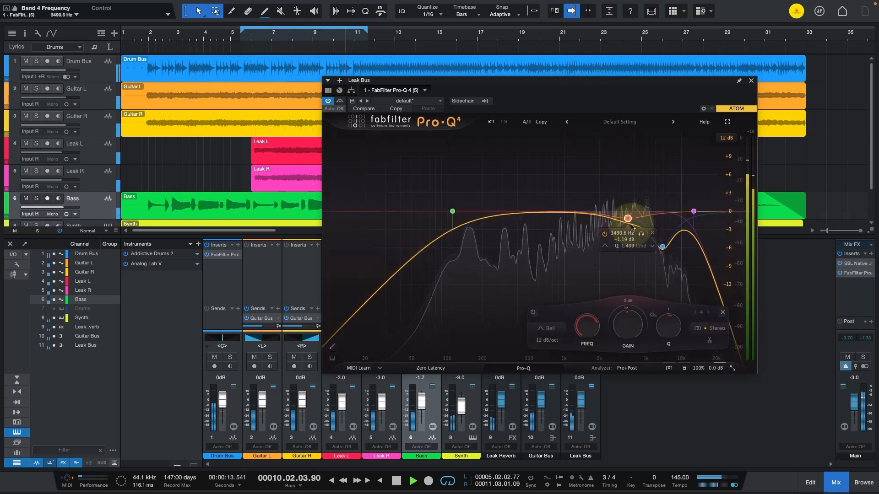
pyautogui.moveTo(663, 239); pyautogui.dragTo(665, 230)
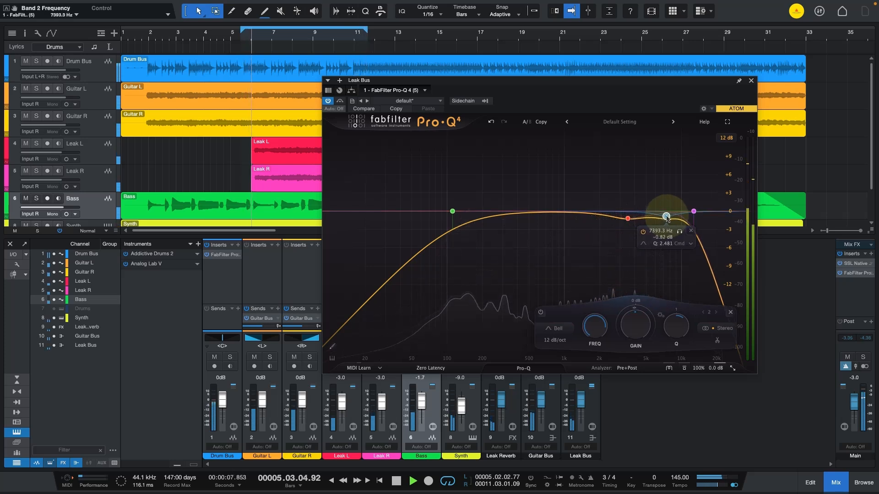
pyautogui.moveTo(550, 215); pyautogui.dragTo(558, 220)
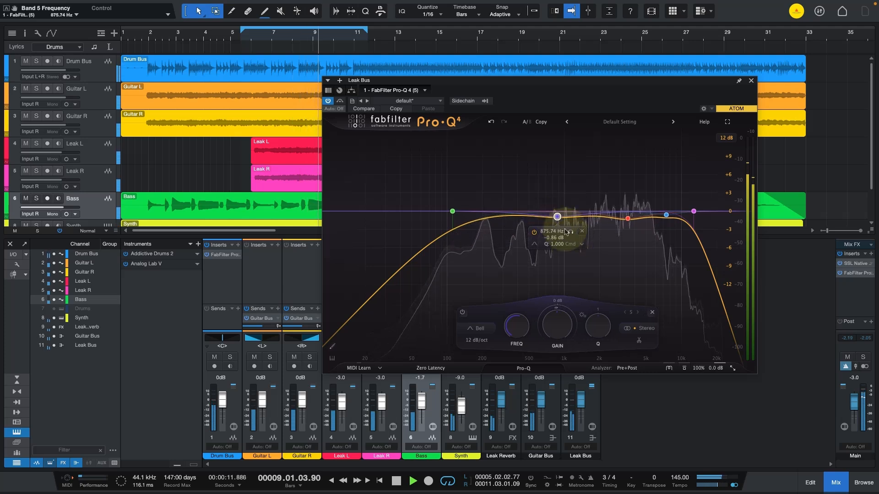
# - Make the 876 Hz bell spectral, raise it to about +1.91 dB near 894 Hz and set its spectral density to about 20.8%
pyautogui.click(582, 245)
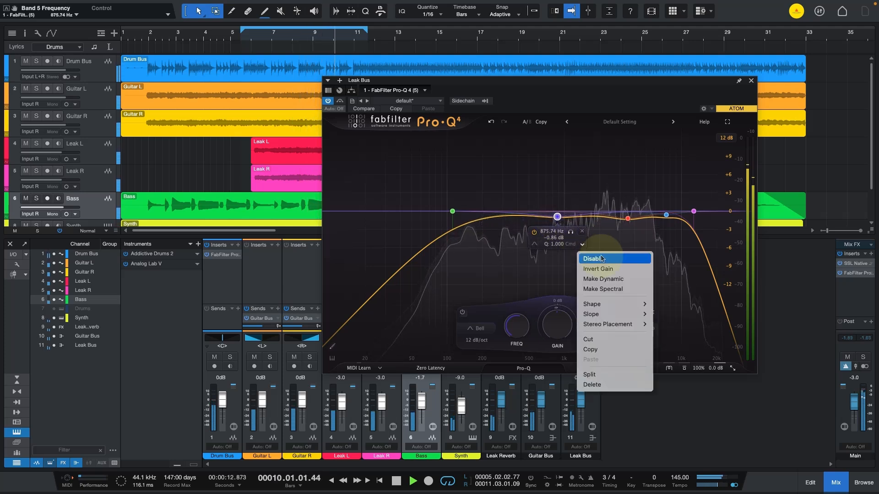
pyautogui.click(620, 290)
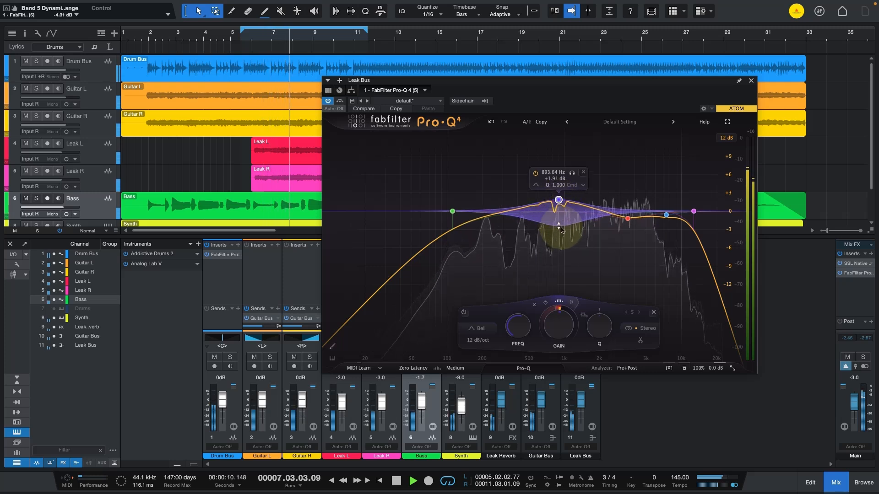
pyautogui.click(571, 303)
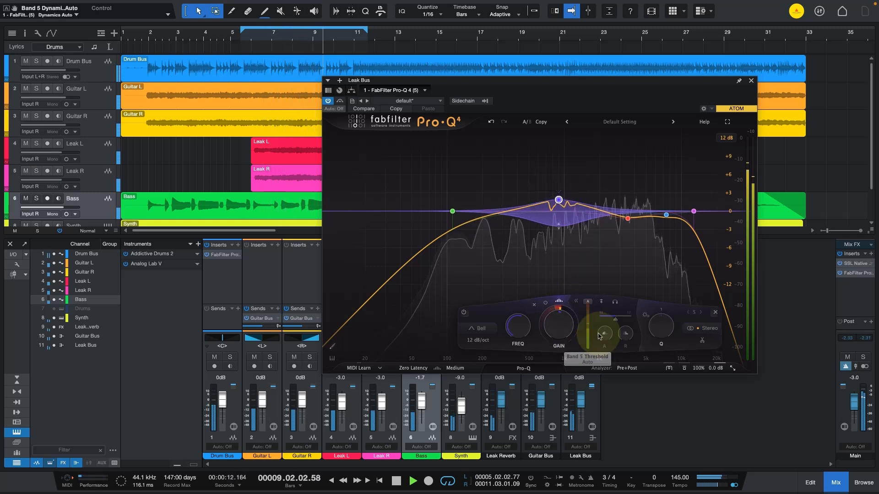
pyautogui.moveTo(598, 366); pyautogui.dragTo(600, 365)
pyautogui.moveTo(625, 336); pyautogui.dragTo(625, 321)
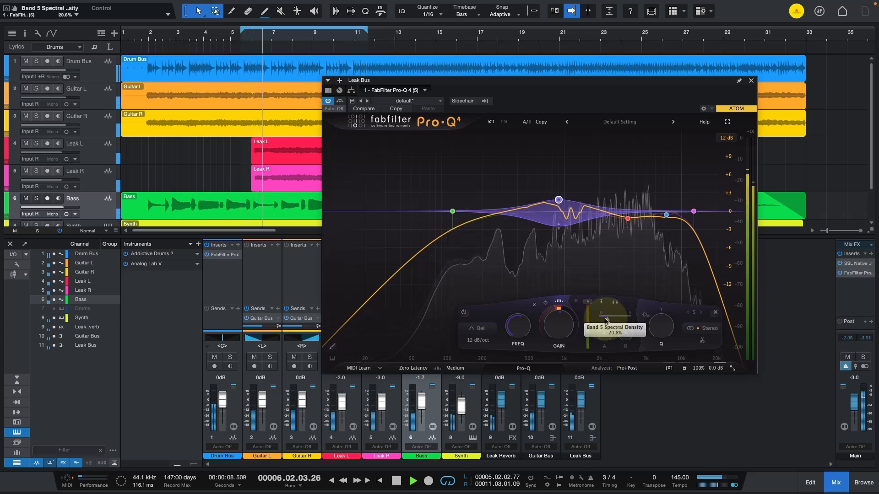
# - Narrow the bell cut near 3490 Hz to a Q of about 5.470, check the curve against the spectrum and stop playback
pyautogui.click(628, 219)
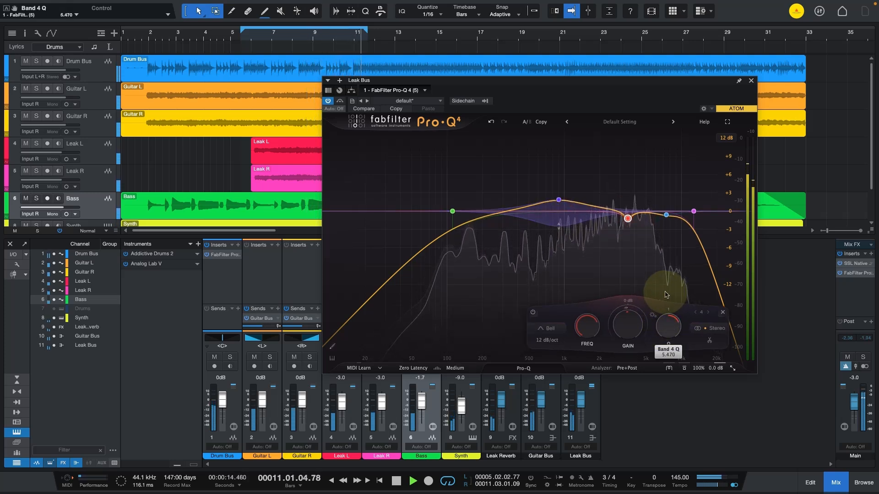
pyautogui.moveTo(661, 293); pyautogui.dragTo(655, 291)
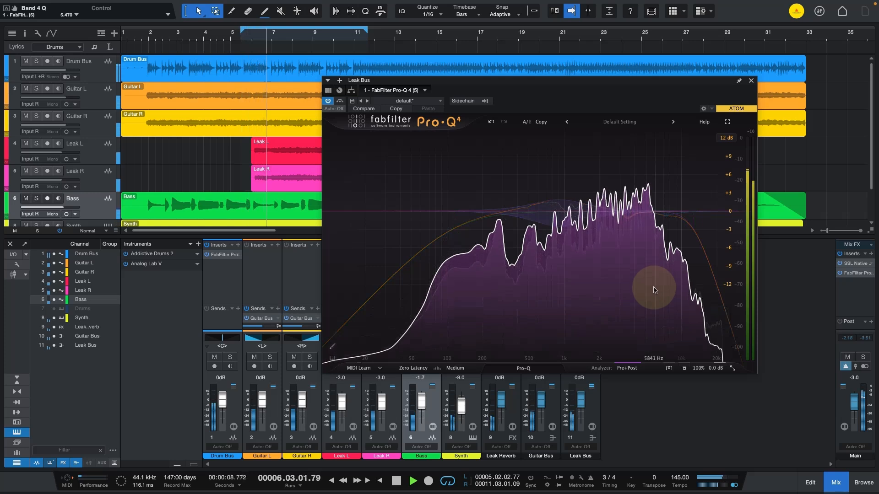
pyautogui.moveTo(544, 251); pyautogui.dragTo(549, 243)
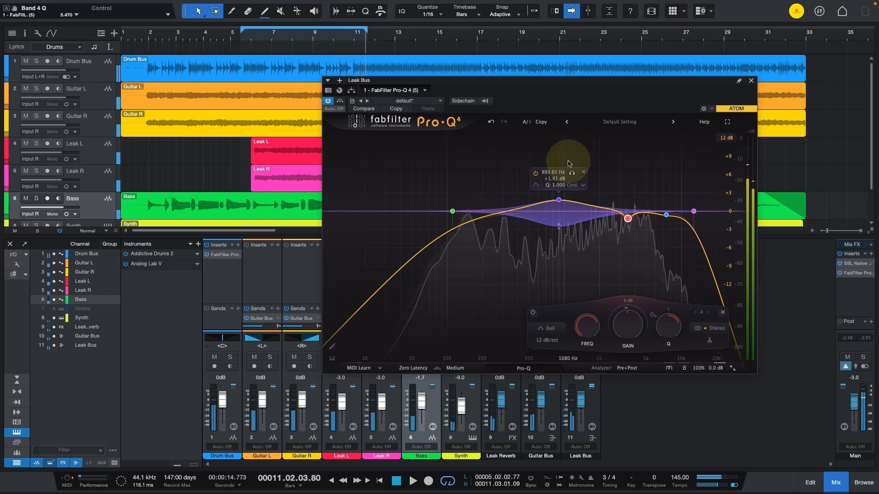
# - Solo the Leak L and Leak R tracks, play them and move the low cut up to about 207 Hz
pyautogui.click(36, 145)
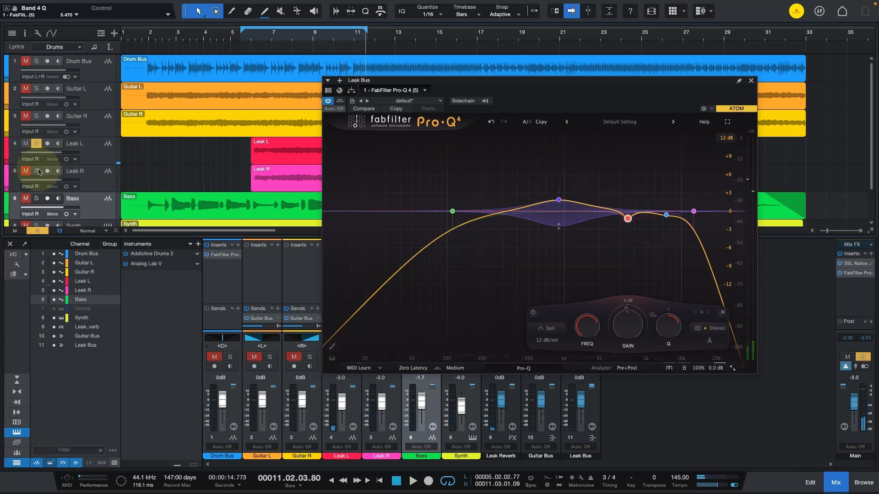
pyautogui.press('space')
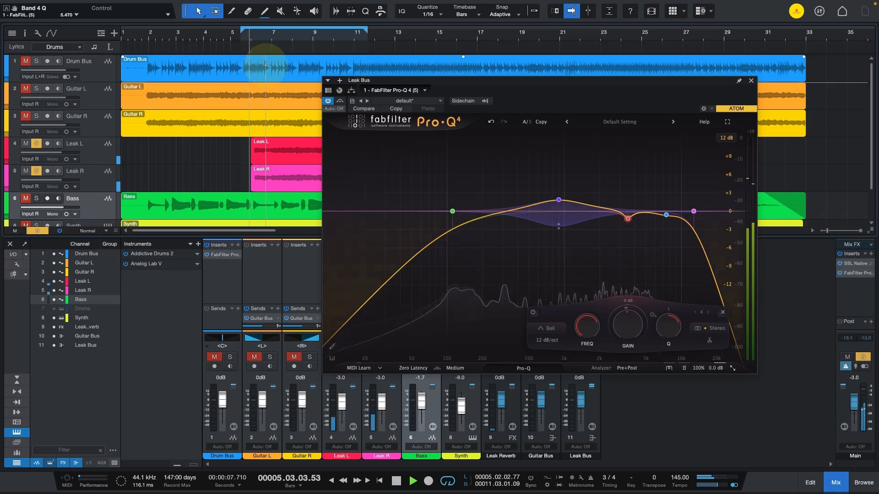
pyautogui.moveTo(455, 230)
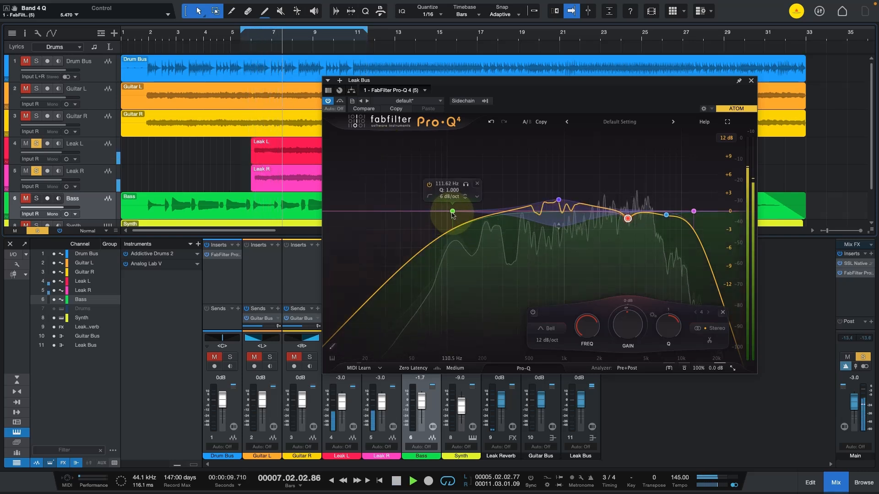
pyautogui.moveTo(453, 212); pyautogui.dragTo(471, 212)
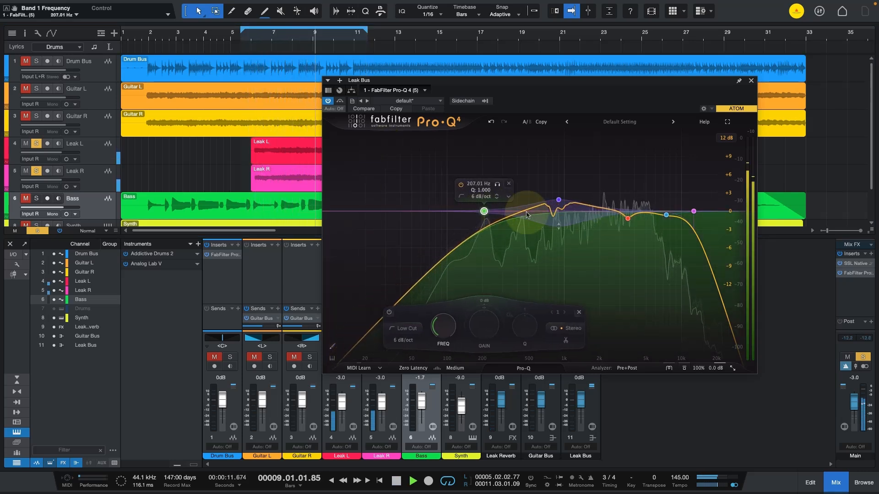
# - Set the spectral bell to about +2.50 dB near 963 Hz, stop playback and close the Leak Bus equaliser
pyautogui.moveTo(559, 200); pyautogui.dragTo(563, 214)
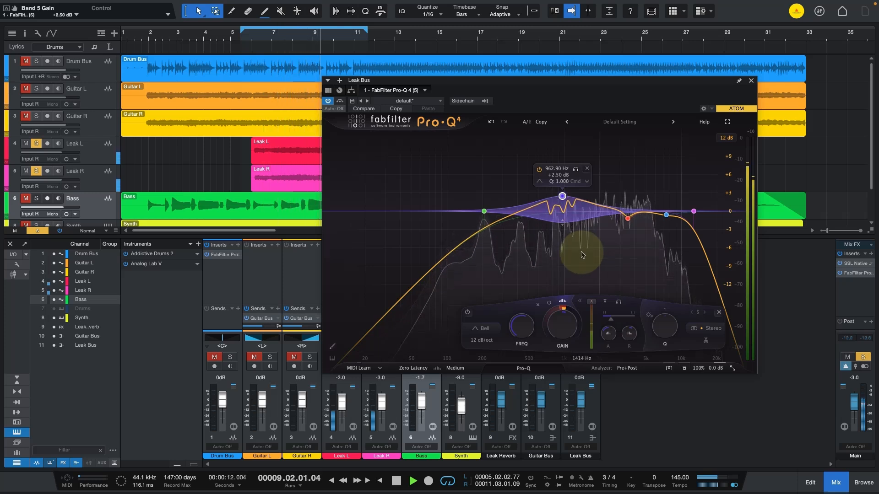
pyautogui.press('space')
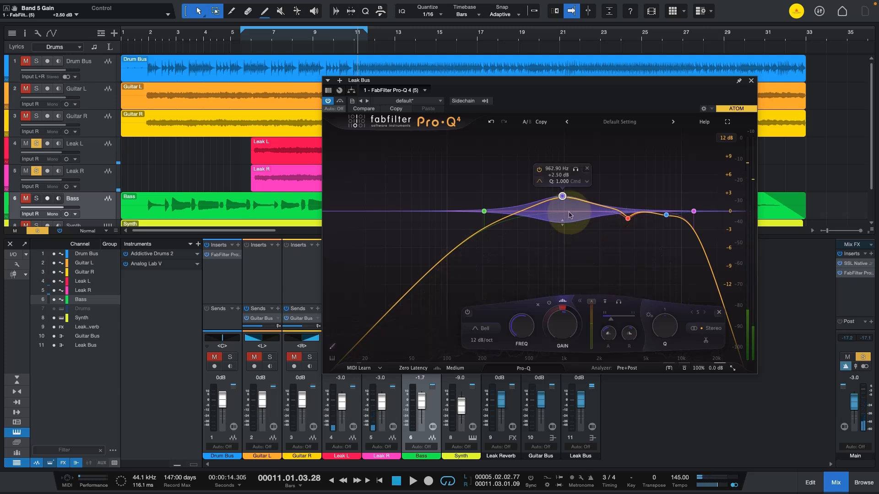
pyautogui.click(751, 80)
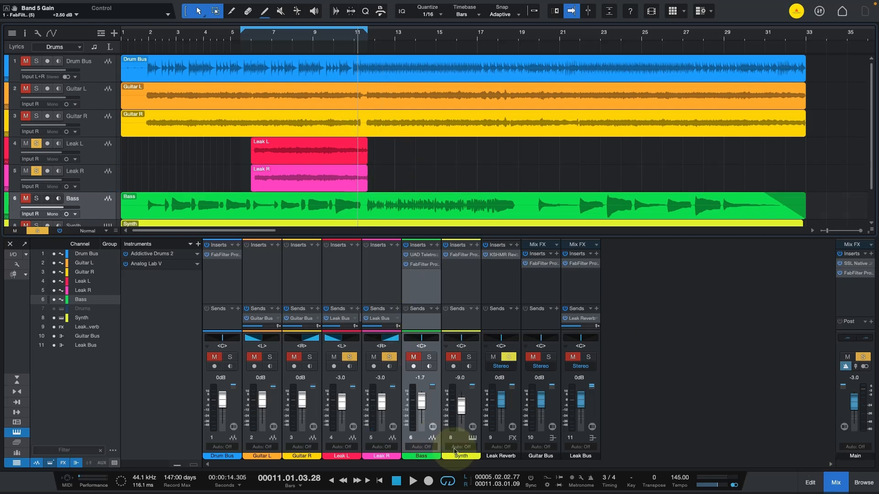
# - Open the Main channel's FabFilter Pro-Q 4 in full screen and show its list of Pro-Q instances
pyautogui.click(842, 484)
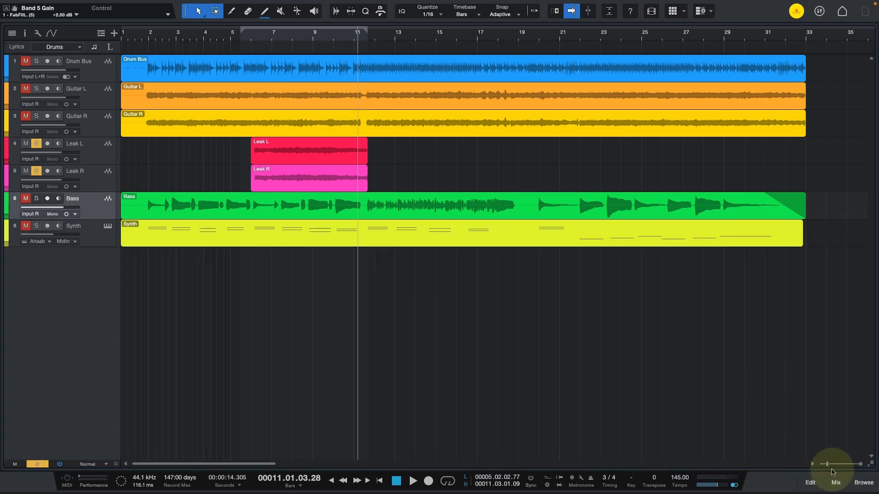
pyautogui.click(837, 484)
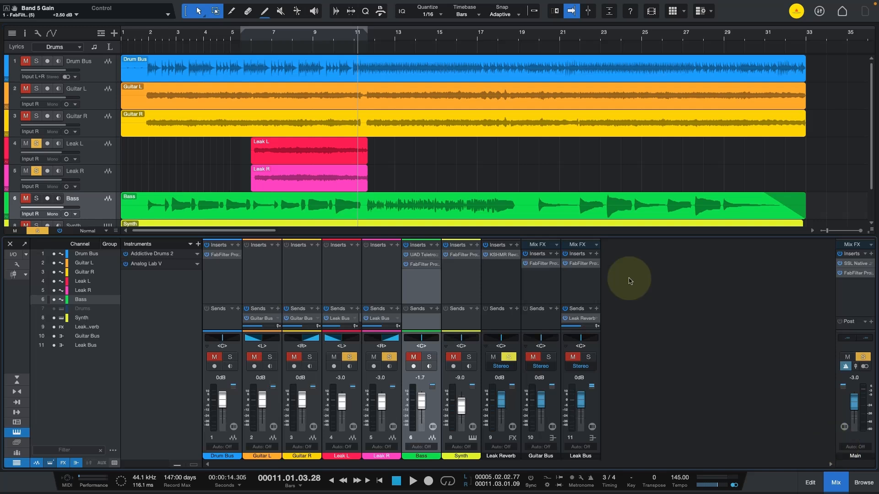
pyautogui.click(871, 276)
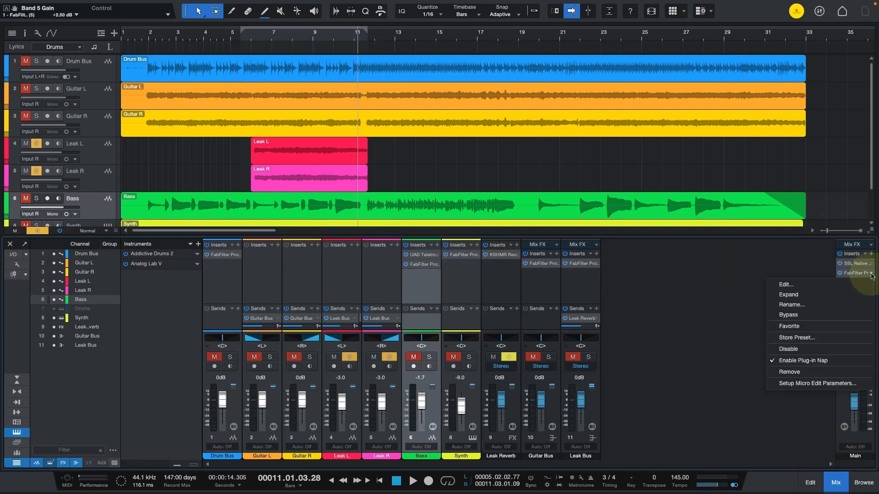
pyautogui.click(794, 281)
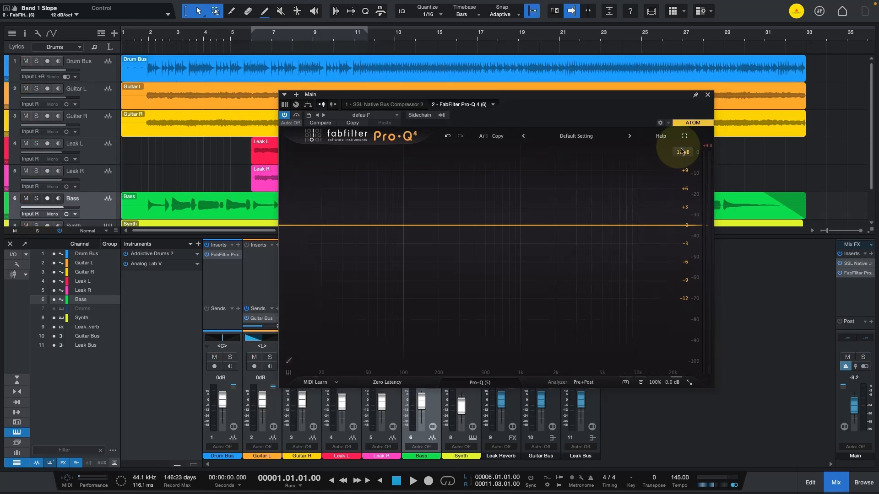
pyautogui.click(684, 136)
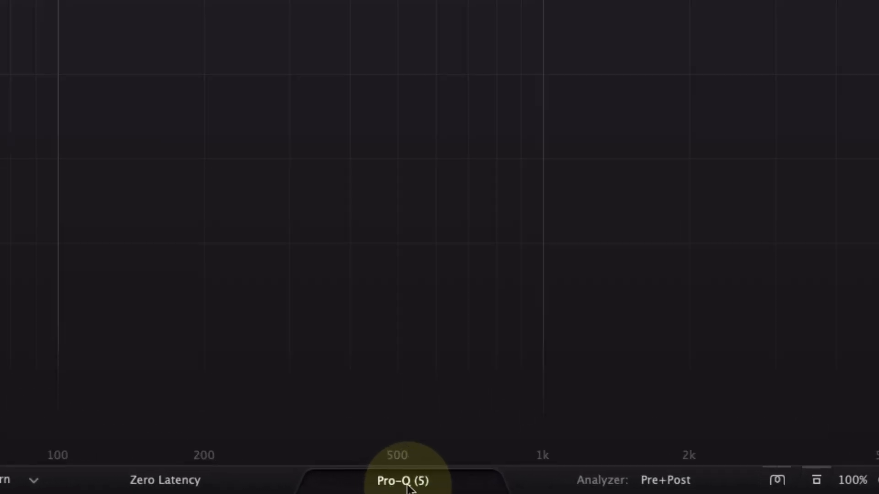
pyautogui.click(405, 483)
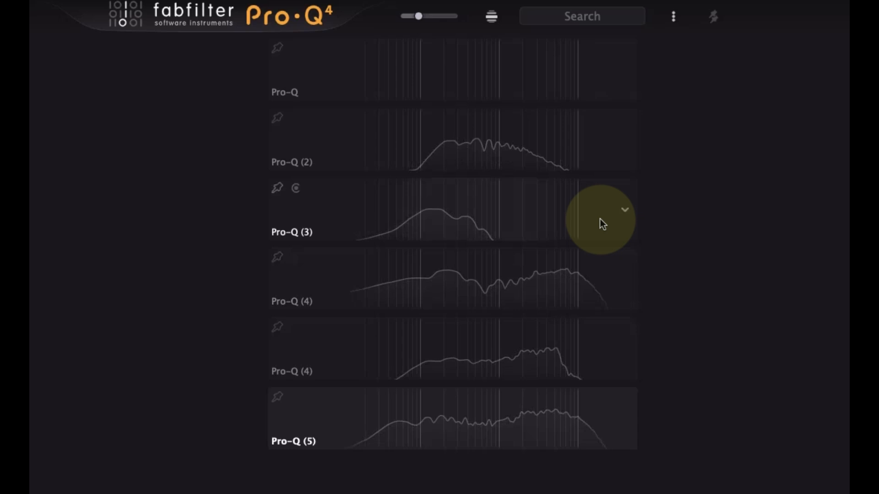
# - From the instance list, reduce the Leak Bus bell cut near 3810 Hz and move the synth's low cut in Pro-Q (2) to a higher frequency
pyautogui.click(497, 85)
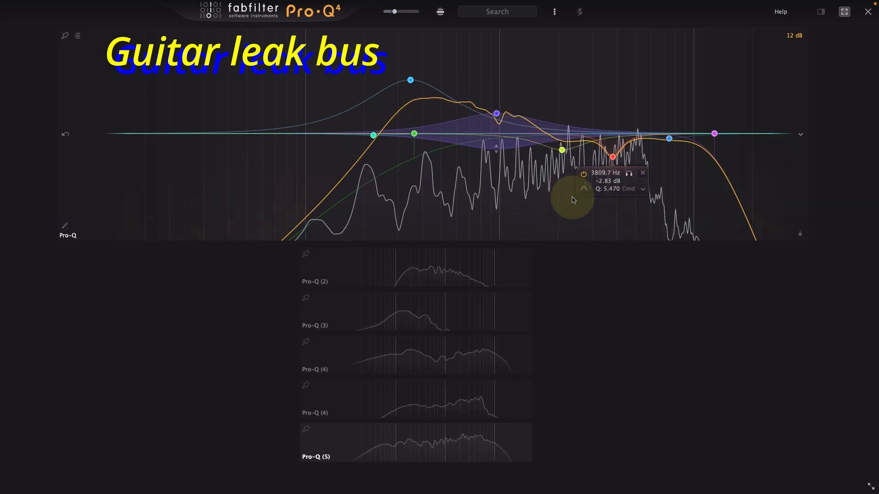
pyautogui.moveTo(614, 157); pyautogui.dragTo(613, 146)
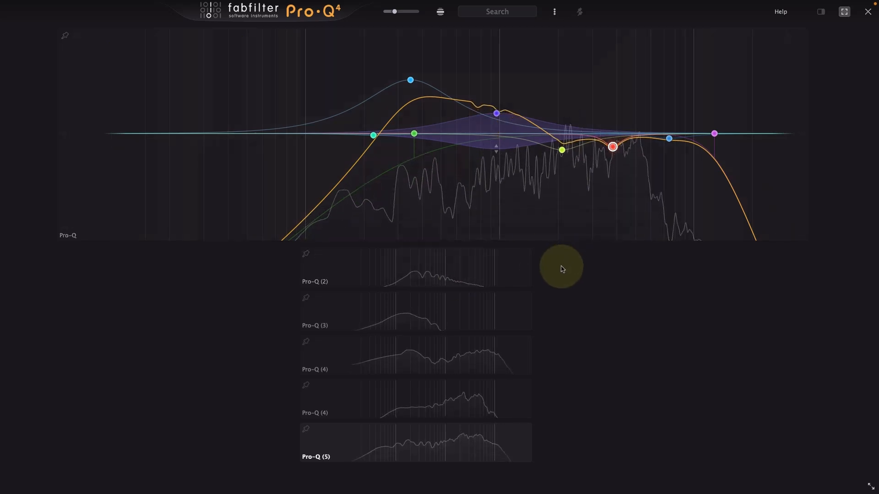
pyautogui.click(456, 282)
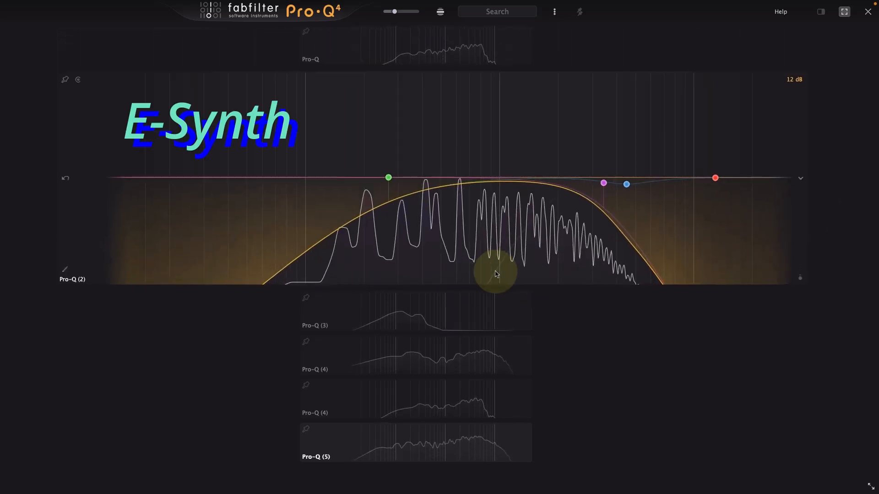
pyautogui.moveTo(389, 178); pyautogui.dragTo(415, 181)
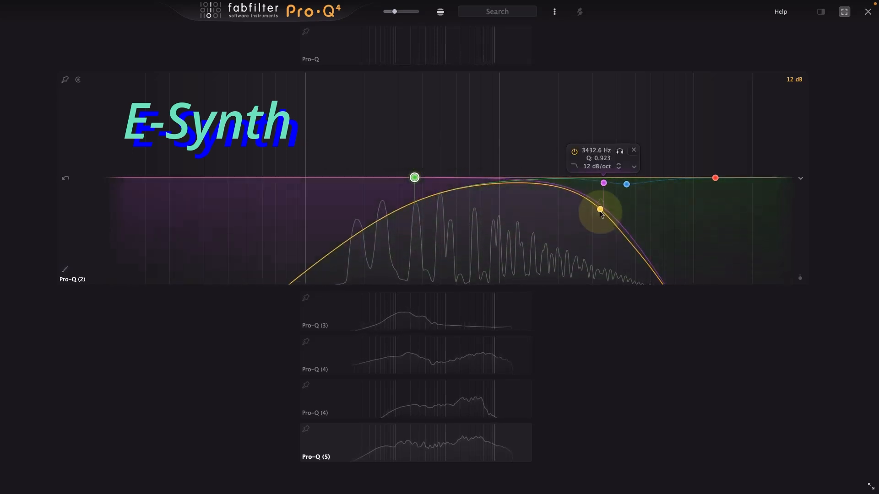
# - Expand the bass's Pro-Q (3) and the lower Pro-Q (4) instance to examine their EQ curves and frequency collisions
pyautogui.click(441, 304)
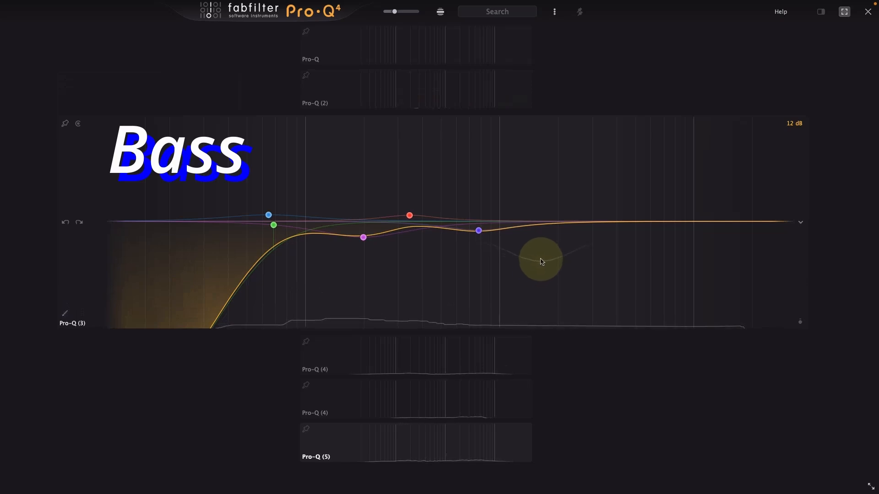
pyautogui.click(438, 398)
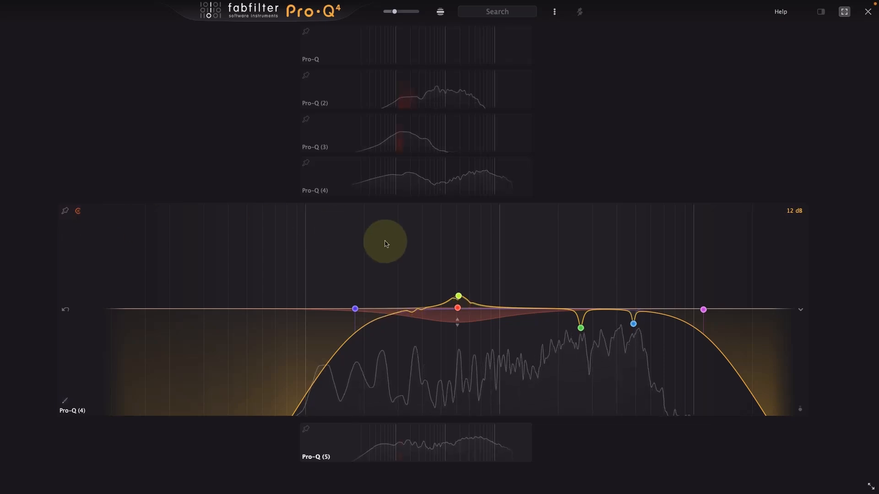
pyautogui.moveTo(459, 297)
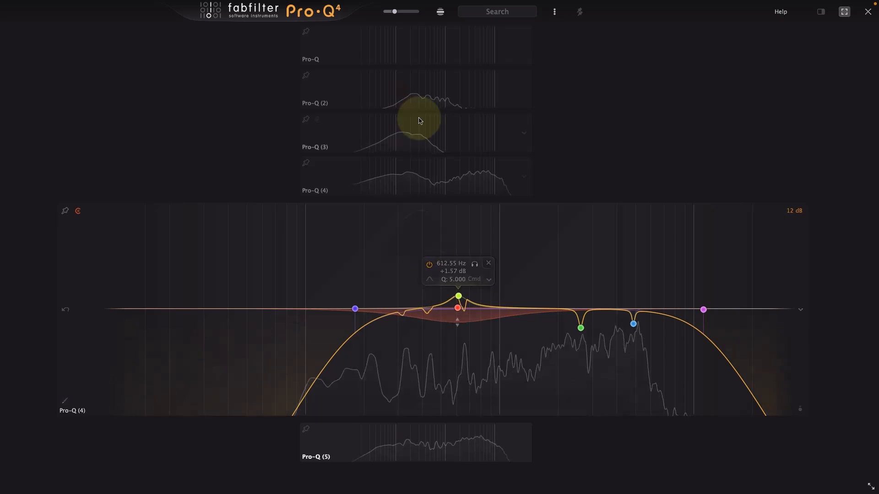
# - Expand the bass's Pro-Q (3) and the synth's Pro-Q (2) in turn to examine their curves and frequency collisions
pyautogui.click(406, 134)
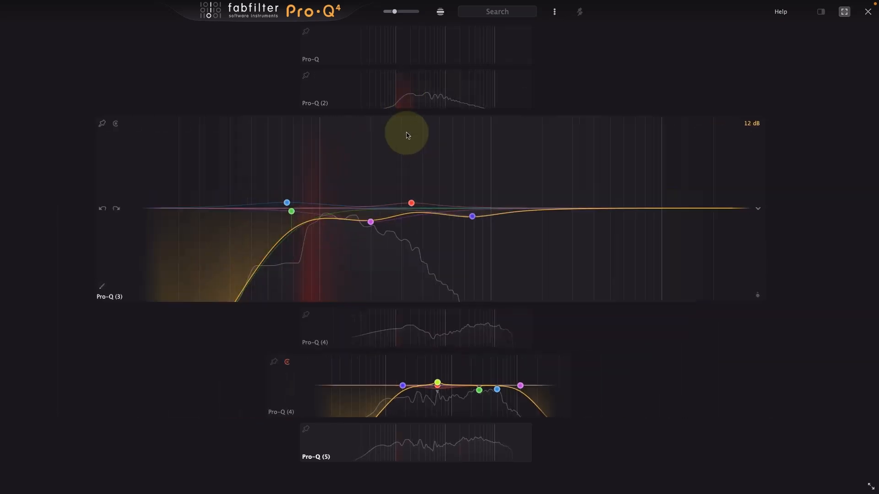
pyautogui.moveTo(320, 265)
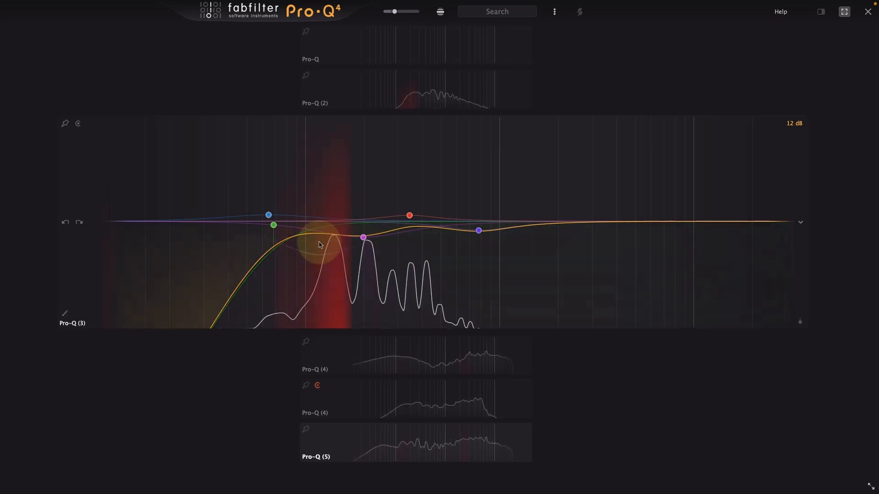
pyautogui.click(403, 106)
pyautogui.moveTo(375, 219)
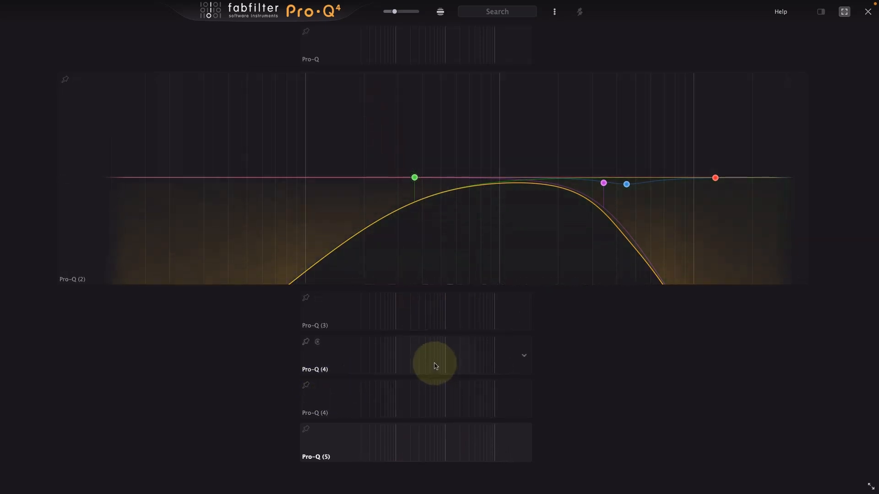
# - Sketch an EQ curve in Pro-Q (5) with a cut near 750 Hz, a +2.77 dB boost at 3143.1 Hz and a +2.91 dB high shelf at 7014.4 Hz
pyautogui.click(398, 447)
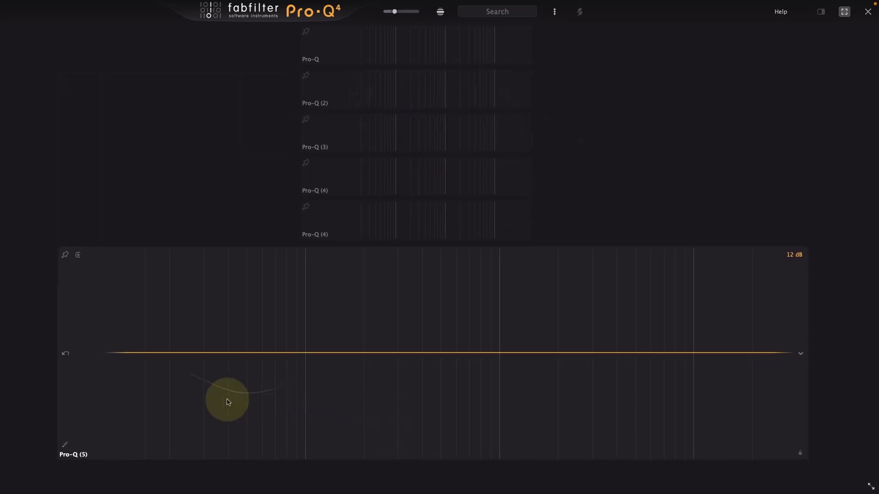
pyautogui.moveTo(65, 446)
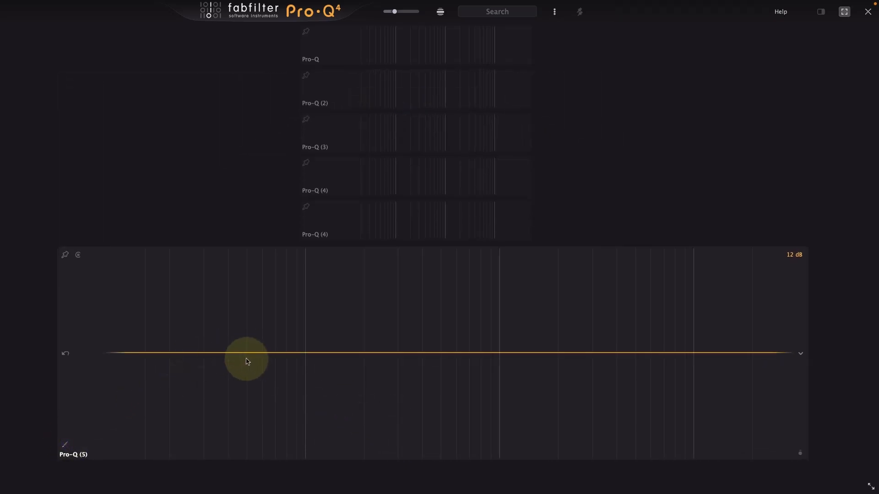
pyautogui.click(65, 444)
pyautogui.moveTo(115, 381)
pyautogui.mouseDown()
pyautogui.moveTo(153, 349)
pyautogui.moveTo(215, 389)
pyautogui.moveTo(250, 355)
pyautogui.mouseUp()
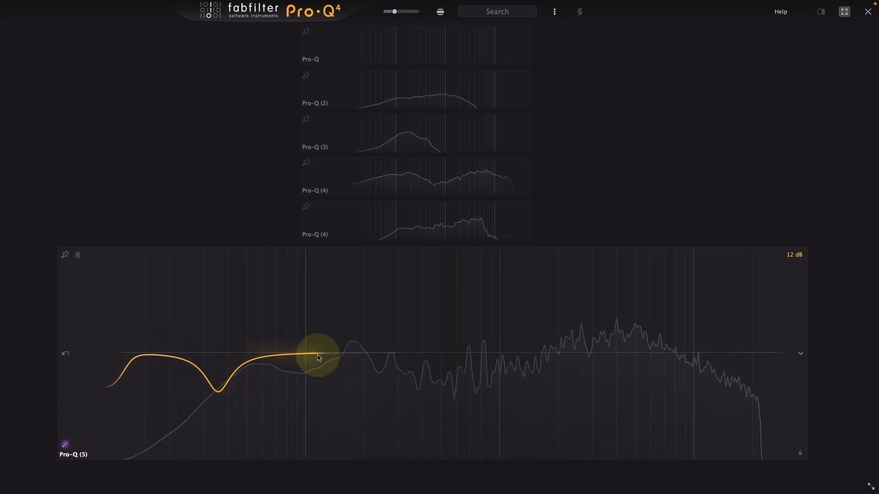
pyautogui.moveTo(347, 361)
pyautogui.mouseDown()
pyautogui.moveTo(353, 345)
pyautogui.moveTo(377, 337)
pyautogui.moveTo(406, 361)
pyautogui.moveTo(499, 373)
pyautogui.moveTo(594, 333)
pyautogui.moveTo(712, 375)
pyautogui.mouseUp()
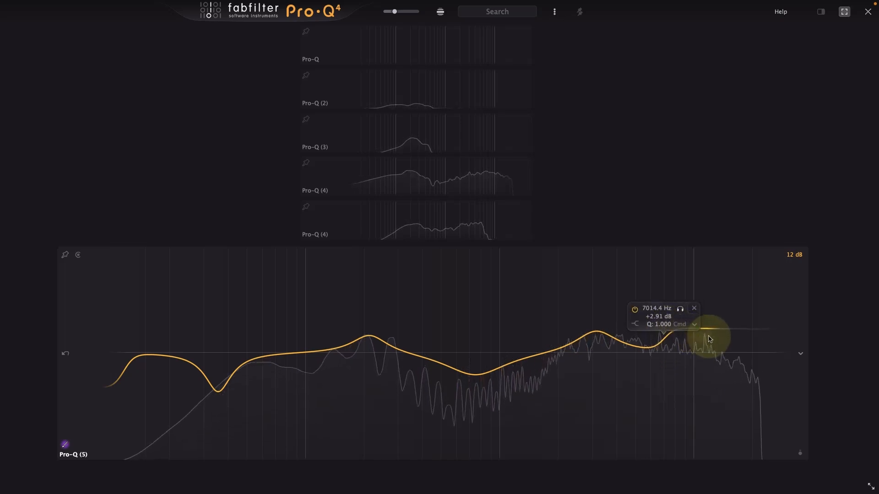
pyautogui.moveTo(716, 339); pyautogui.dragTo(707, 348)
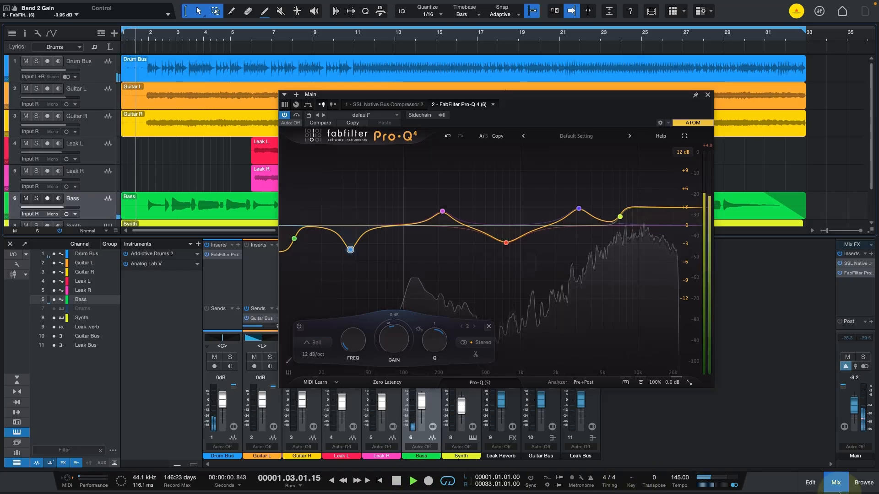
# - Reopen the instance list from the full-screen Main equaliser and examine each Pro-Q instance's curve in turn
pyautogui.click(684, 136)
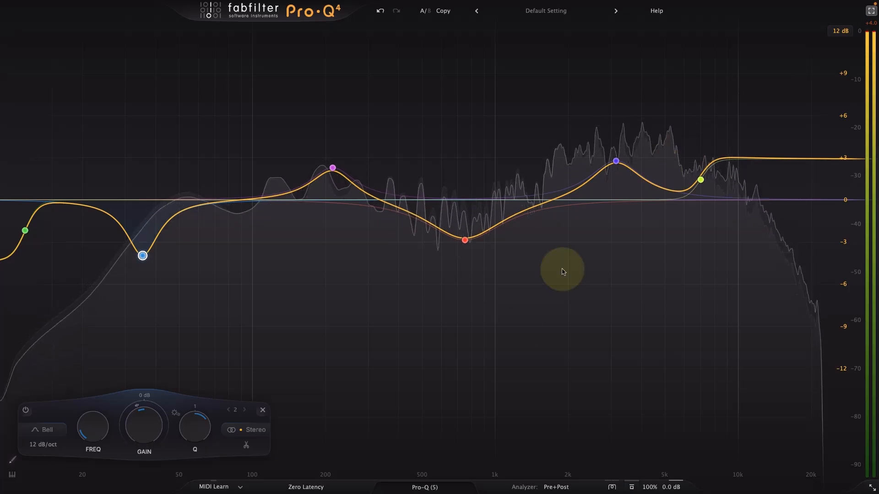
pyautogui.click(427, 487)
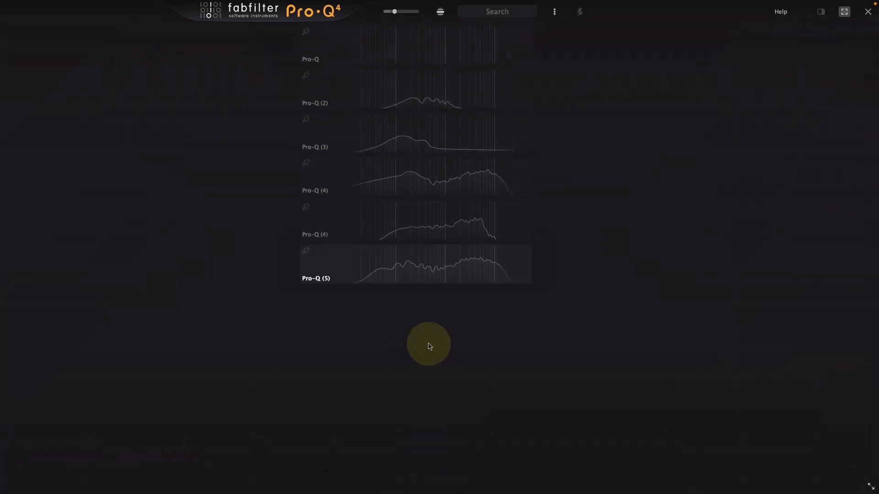
pyautogui.click(390, 259)
pyautogui.click(399, 220)
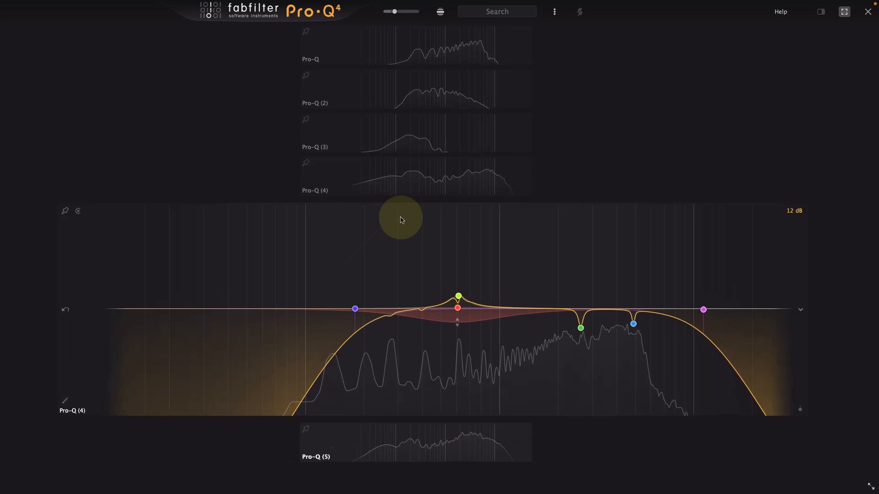
pyautogui.click(426, 49)
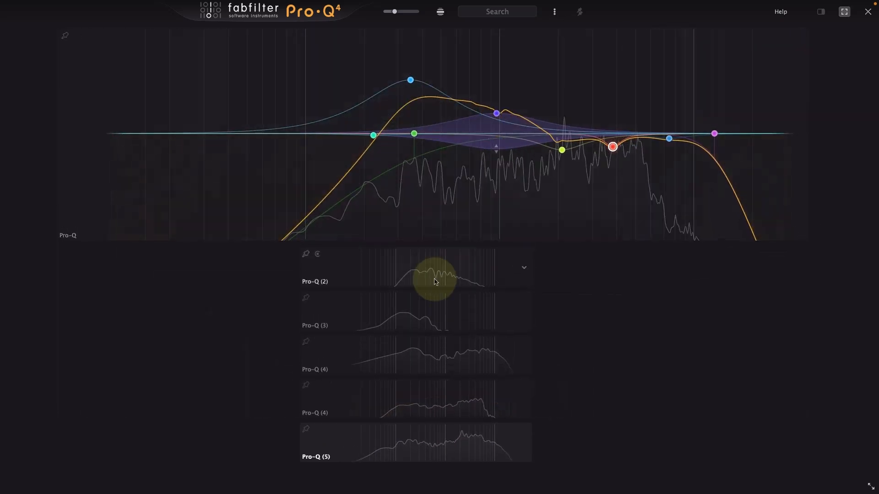
pyautogui.click(435, 278)
pyautogui.click(445, 305)
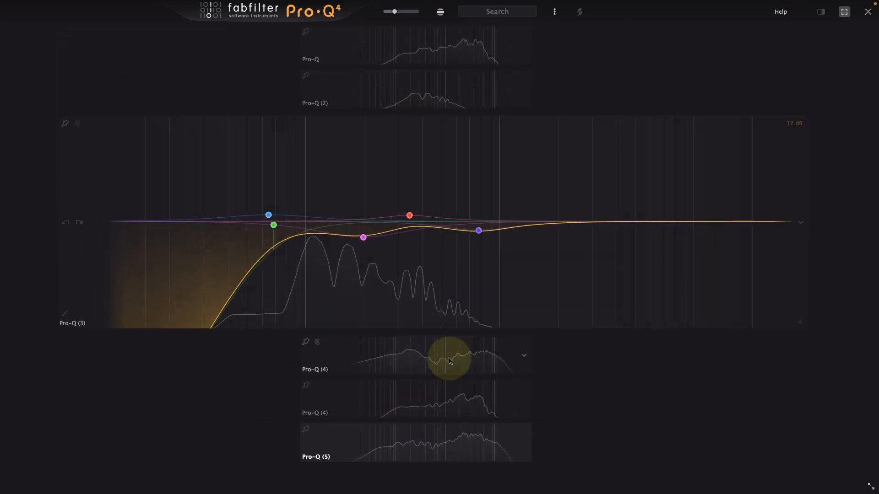
pyautogui.click(449, 358)
pyautogui.click(435, 399)
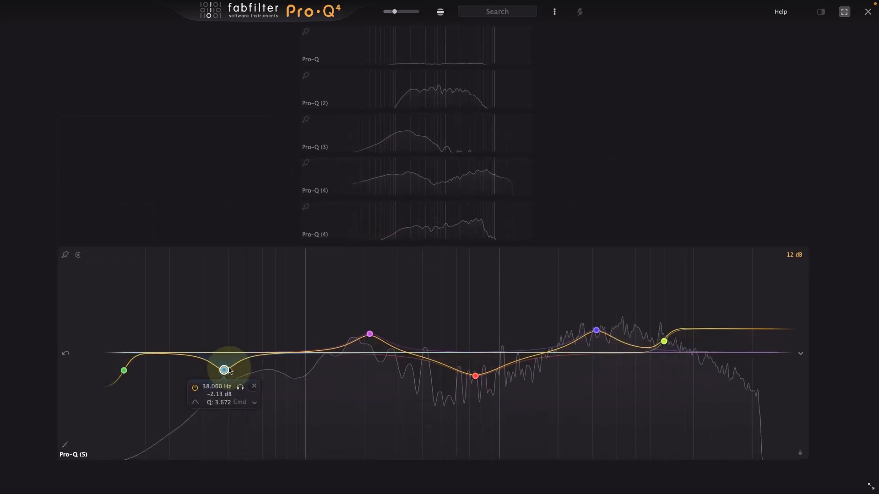
# - In Pro-Q (5), reshape the low bands, make the bell at 812.84 Hz, +1.38 dB dynamic and add a -3.27 dB cut at 765.42 Hz
pyautogui.moveTo(224, 370); pyautogui.dragTo(233, 361)
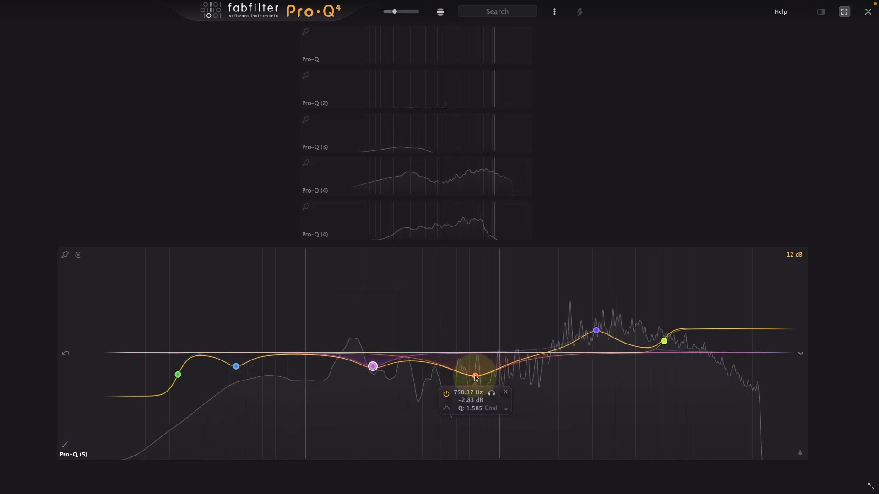
pyautogui.click(513, 326)
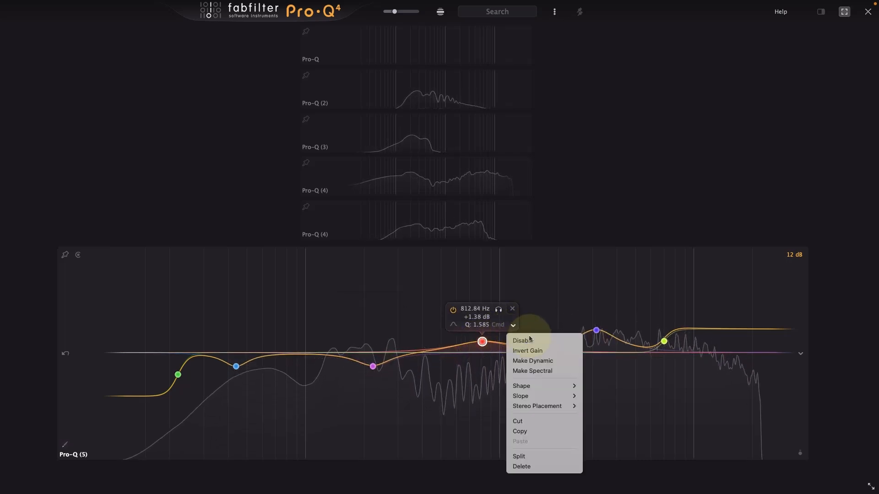
pyautogui.click(548, 362)
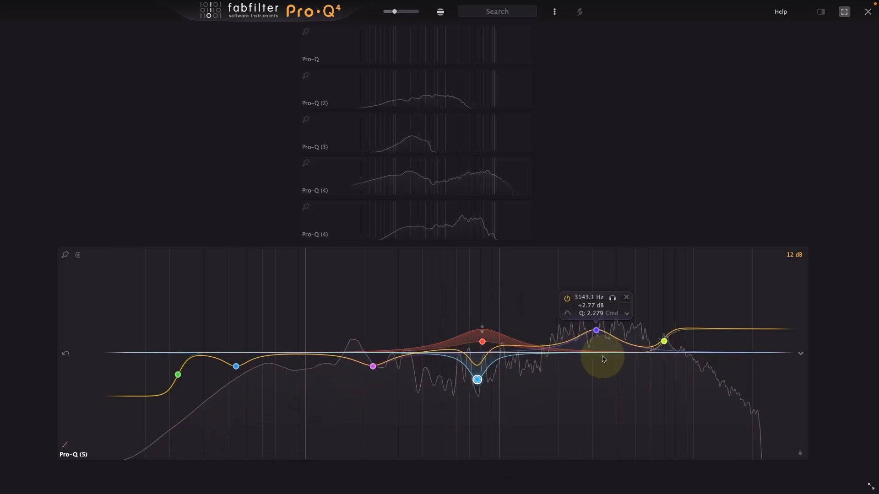
# - Make the 3143.1 Hz bell spectral and add a -4.04 dB bell cut at 3584.1 Hz with Q 5.000
pyautogui.click(627, 314)
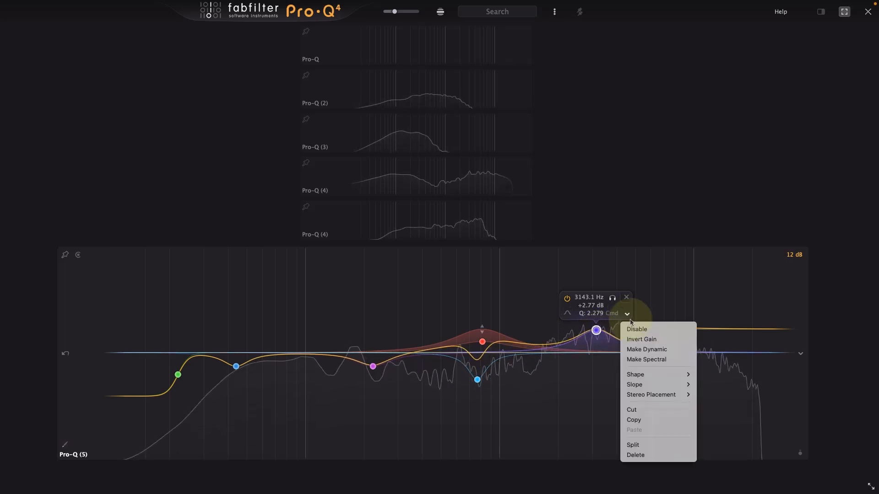
pyautogui.click(648, 360)
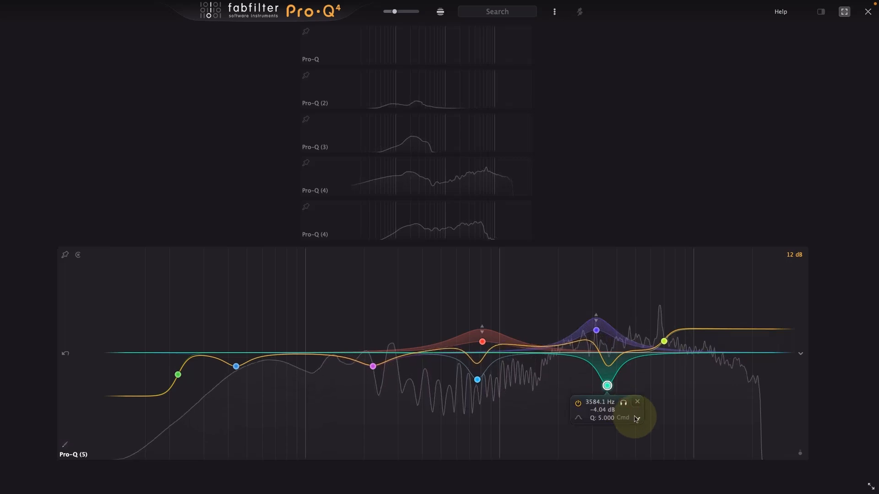
pyautogui.click(637, 420)
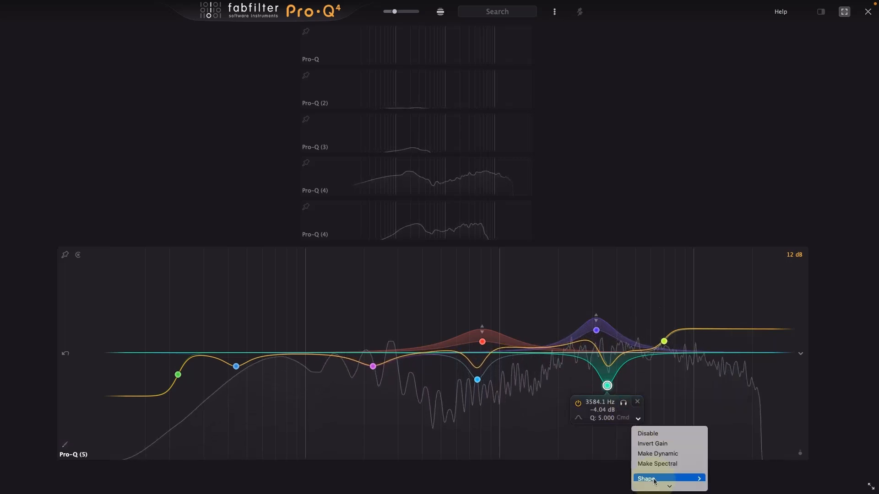
pyautogui.moveTo(655, 480)
pyautogui.click(634, 310)
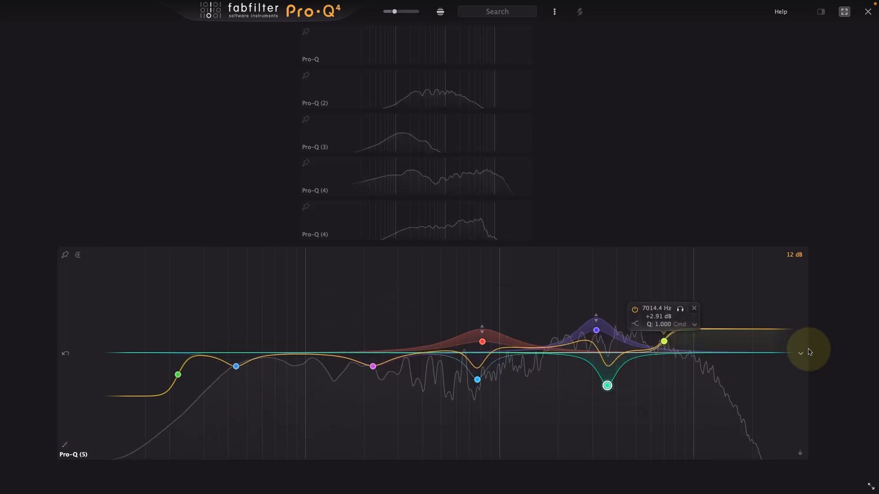
pyautogui.click(870, 487)
pyautogui.moveTo(871, 486)
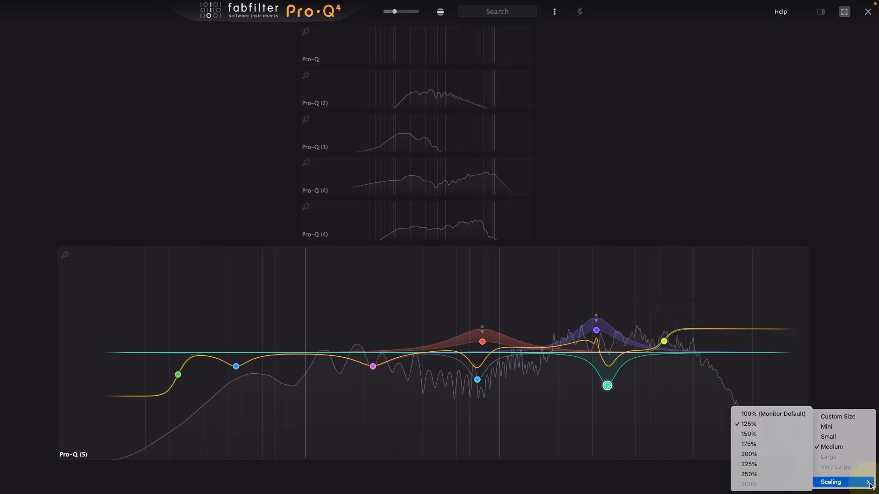
pyautogui.click(852, 347)
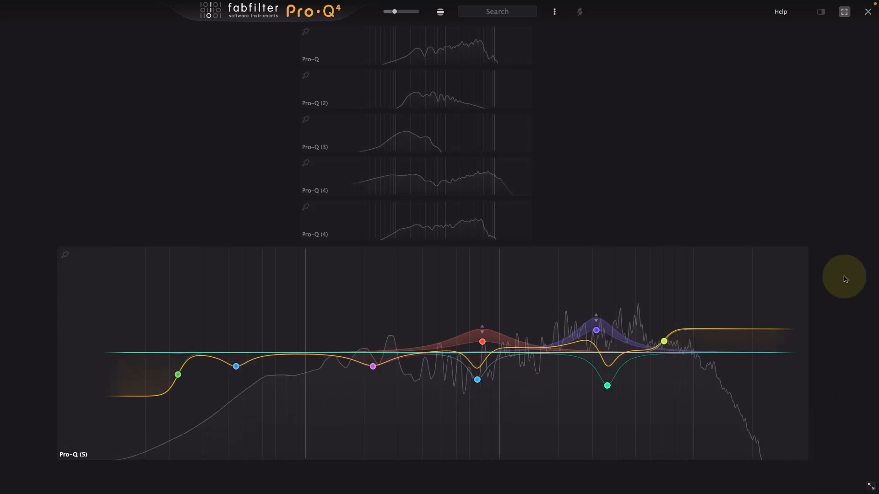
# - Close the instance list, expand the dynamics settings of the 3143.1 Hz spectral bell and adjust its attack and release
pyautogui.click(869, 16)
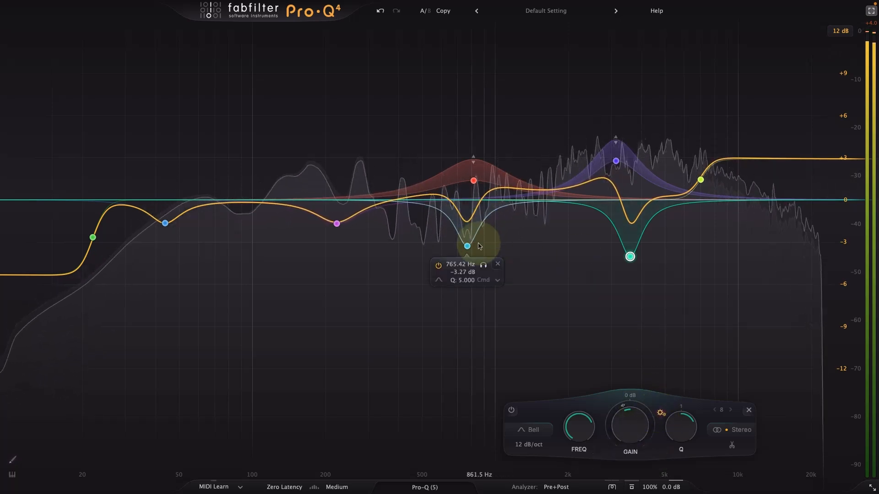
pyautogui.click(629, 169)
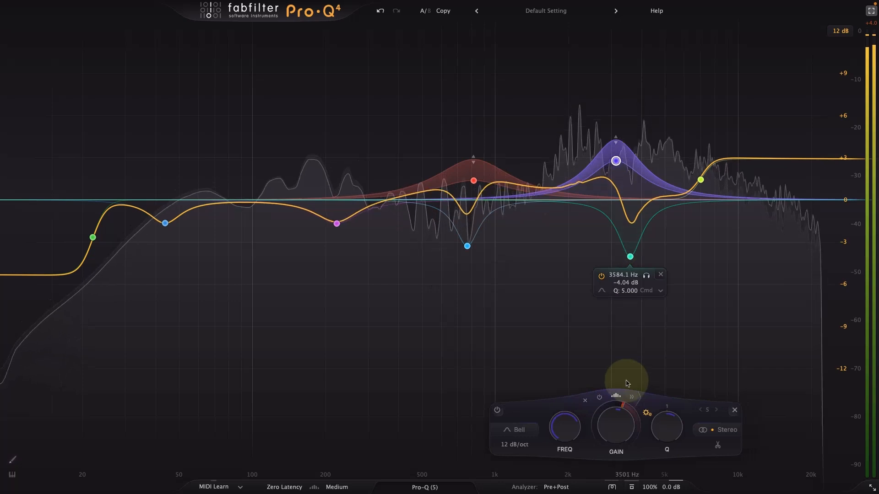
pyautogui.click(634, 397)
pyautogui.click(666, 440)
pyautogui.moveTo(670, 429); pyautogui.dragTo(660, 484)
pyautogui.moveTo(699, 436); pyautogui.dragTo(699, 399)
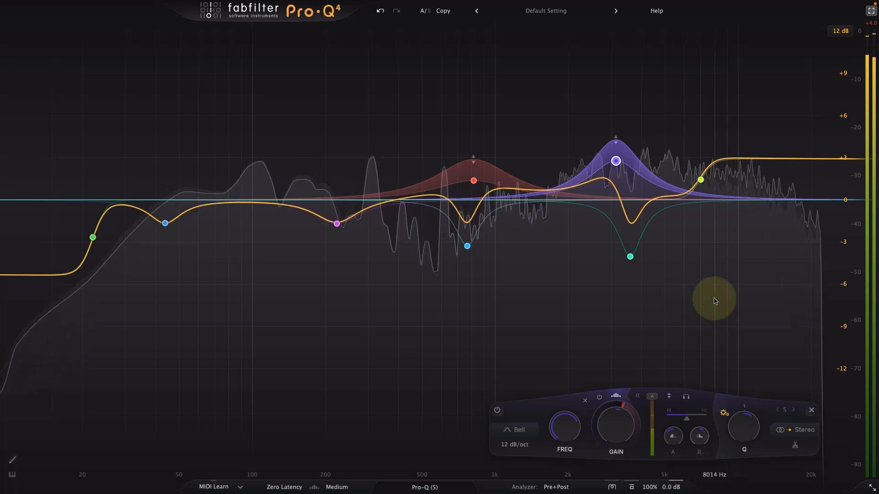
# - Reduce the upper-mid bell cut to -2.45 dB at 3608.9 Hz, stop playback and close the Main equaliser
pyautogui.moveTo(629, 257); pyautogui.dragTo(630, 235)
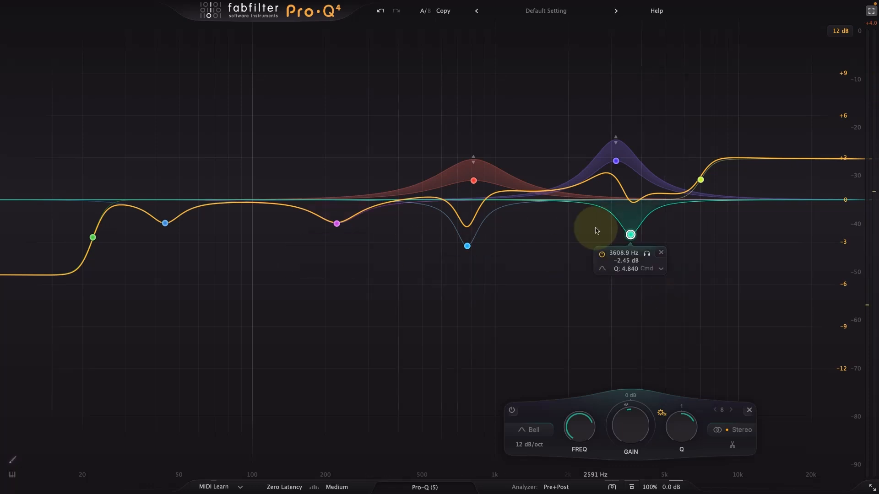
pyautogui.click(868, 13)
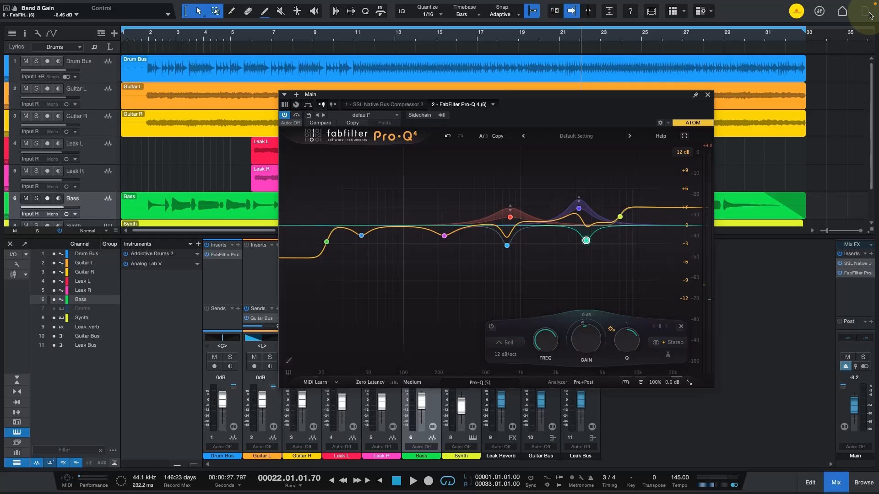
pyautogui.click(707, 95)
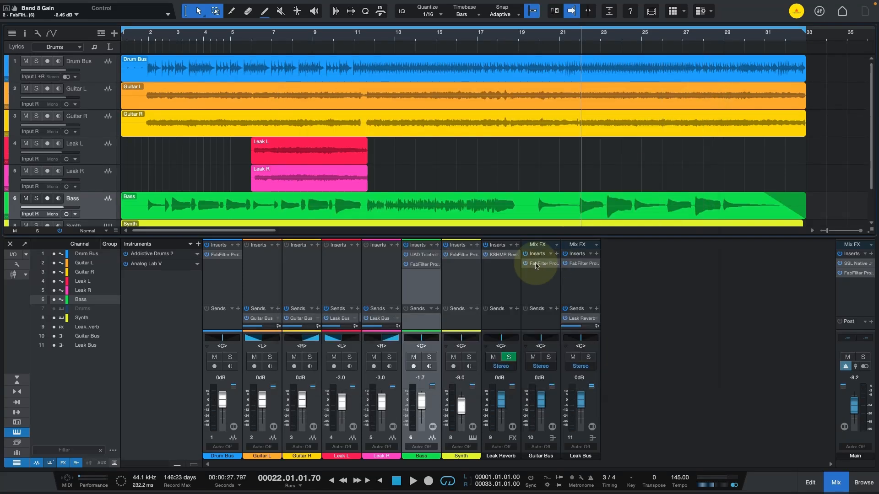
# - Solo the Bass track and open its FabFilter Pro-Q 4 for editing
pyautogui.click(436, 265)
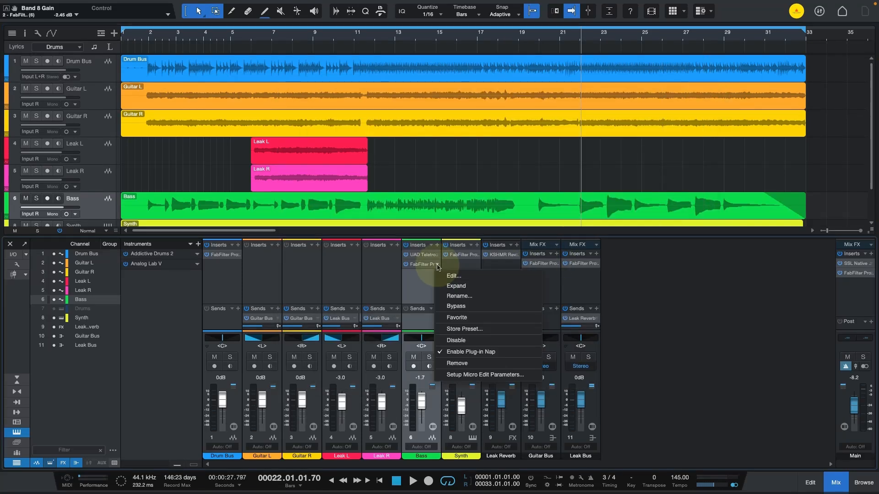
pyautogui.click(37, 203)
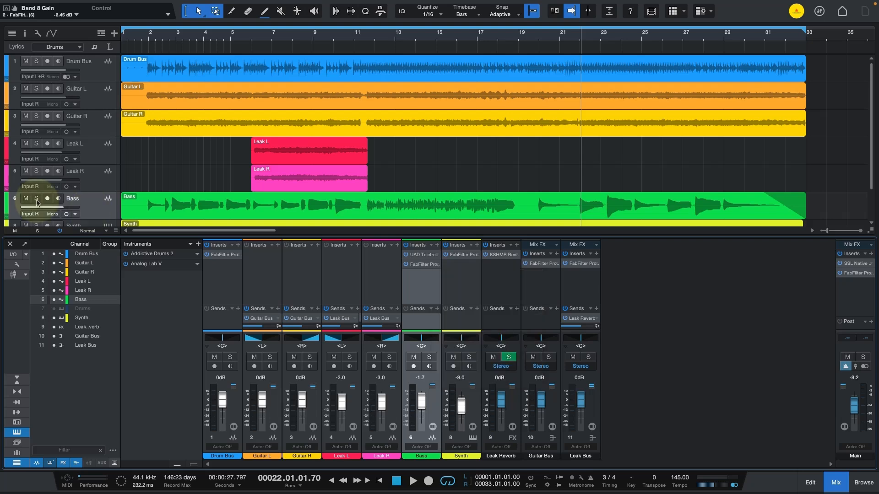
pyautogui.click(36, 203)
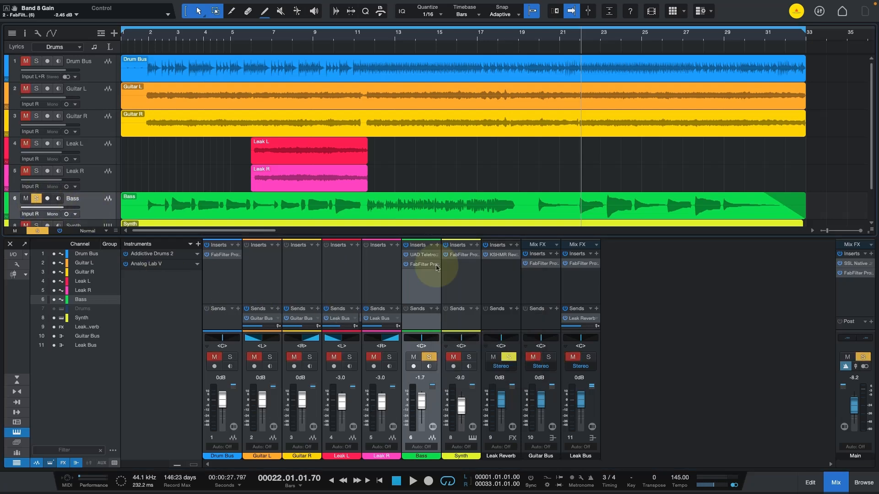
pyautogui.click(437, 269)
pyautogui.click(446, 275)
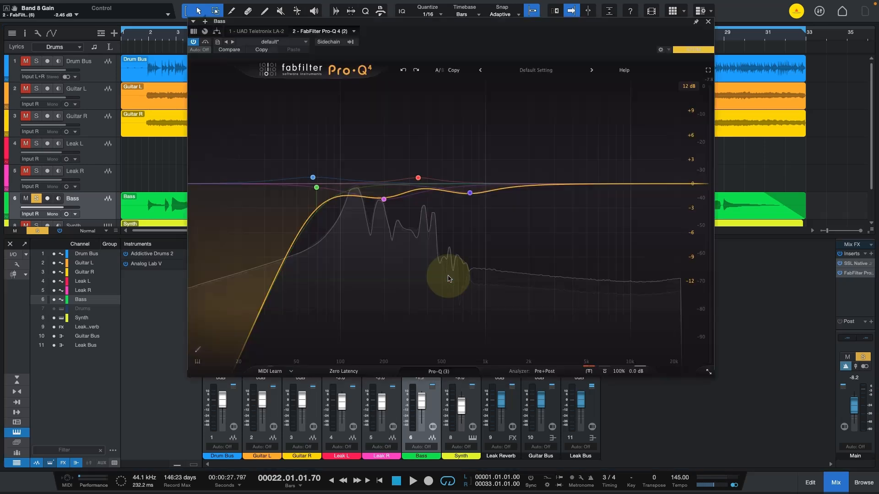
# - Clear the bass equaliser's existing bands, add a single band at 486.80 Hz and set its shape to All Pass
pyautogui.rightClick(440, 177)
pyautogui.click(439, 176)
pyautogui.moveTo(440, 177); pyautogui.dragTo(440, 186)
pyautogui.click(465, 214)
pyautogui.moveTo(488, 273)
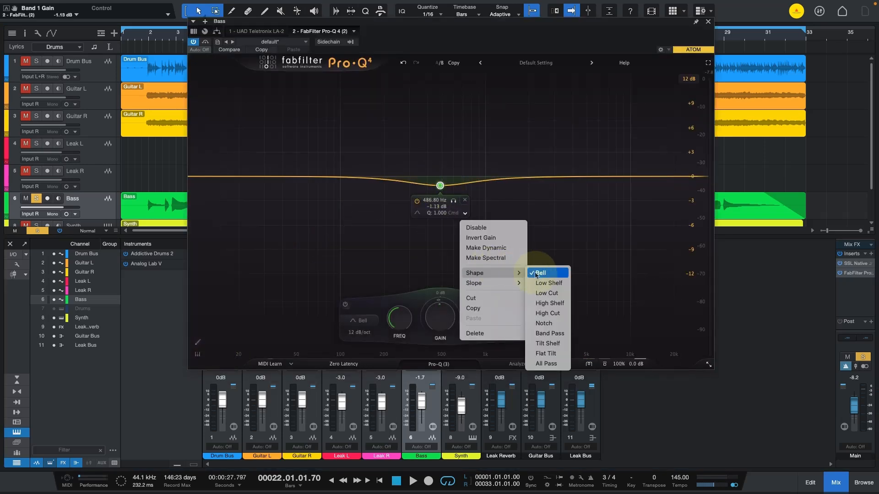
pyautogui.click(547, 364)
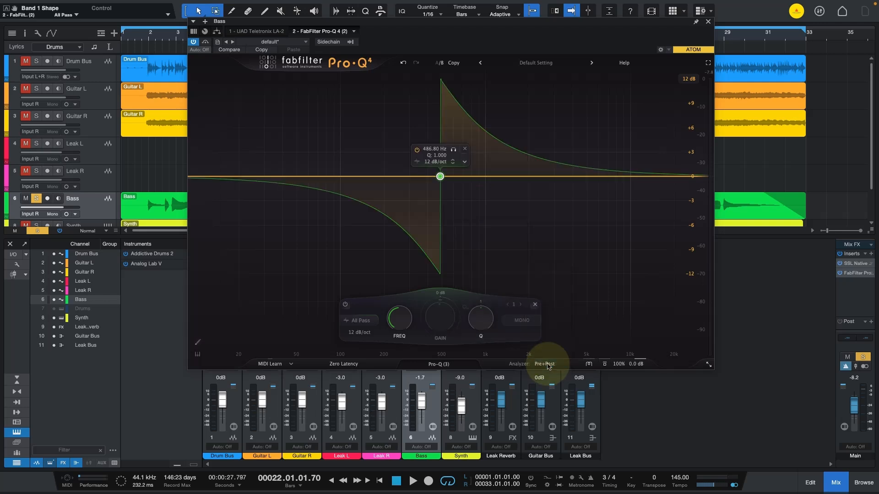
# - Play the soloed bass while sweeping the All Pass band's frequency and Q, and raise the Bass channel's volume to +3.5 dB
pyautogui.press('space')
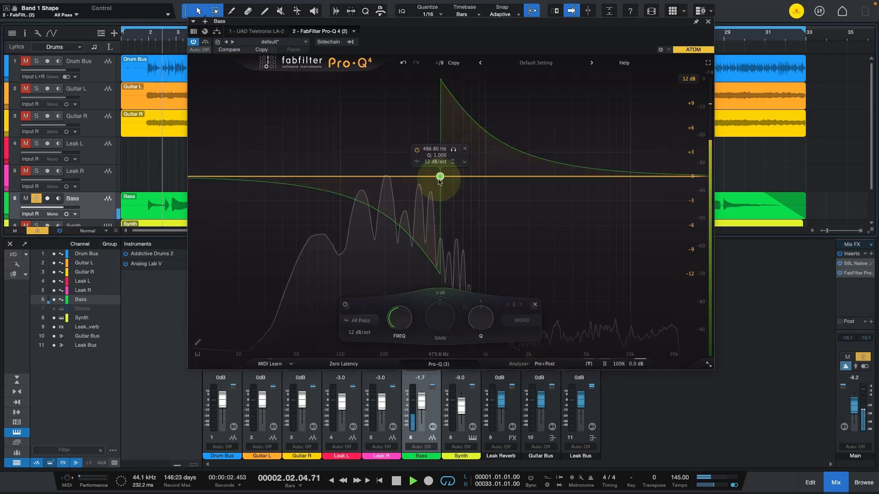
pyautogui.moveTo(441, 177); pyautogui.dragTo(422, 145)
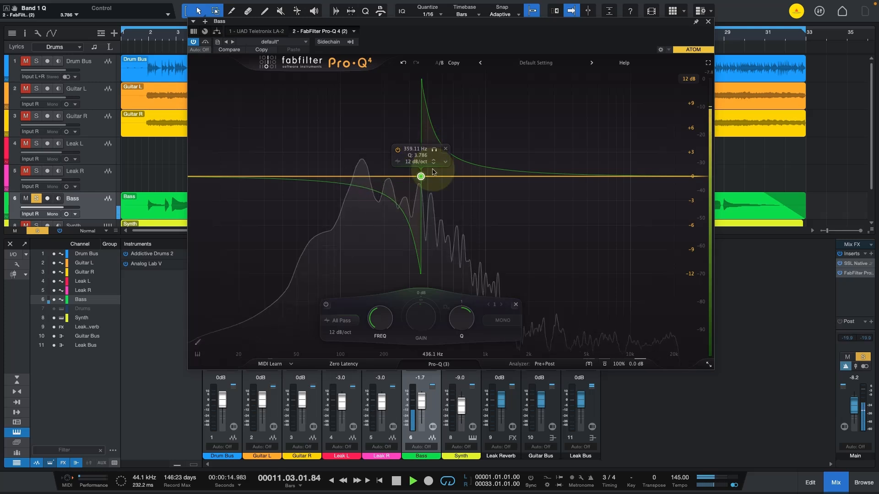
pyautogui.moveTo(421, 177); pyautogui.dragTo(518, 279)
pyautogui.moveTo(421, 411); pyautogui.dragTo(423, 401)
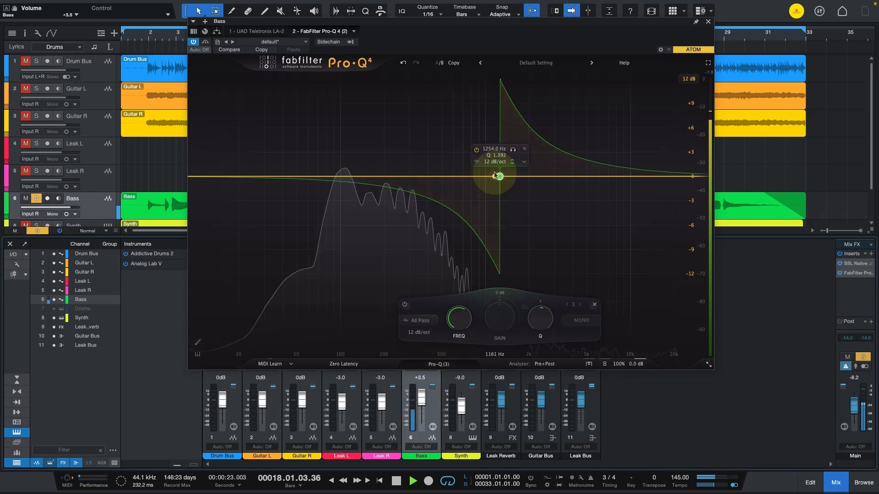
# - Lower the All Pass band to between 100 and 200 Hz with a Q of 0.183, and stop playback
pyautogui.moveTo(501, 180); pyautogui.dragTo(372, 228)
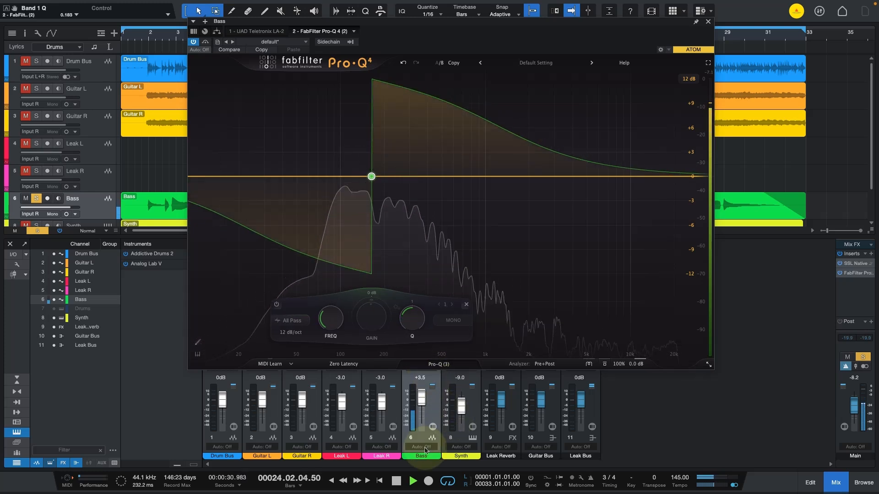
pyautogui.press('space')
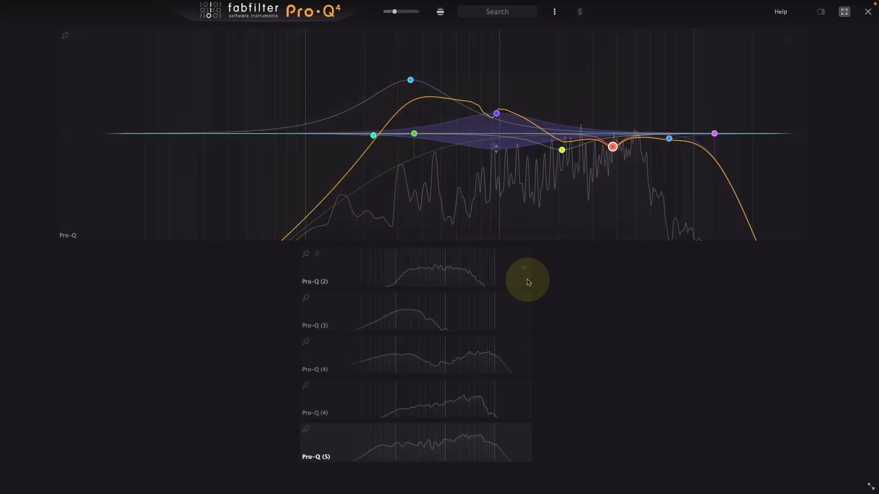
# - Expand the synth's equaliser, Pro-Q (2), in the instance list
pyautogui.click(455, 282)
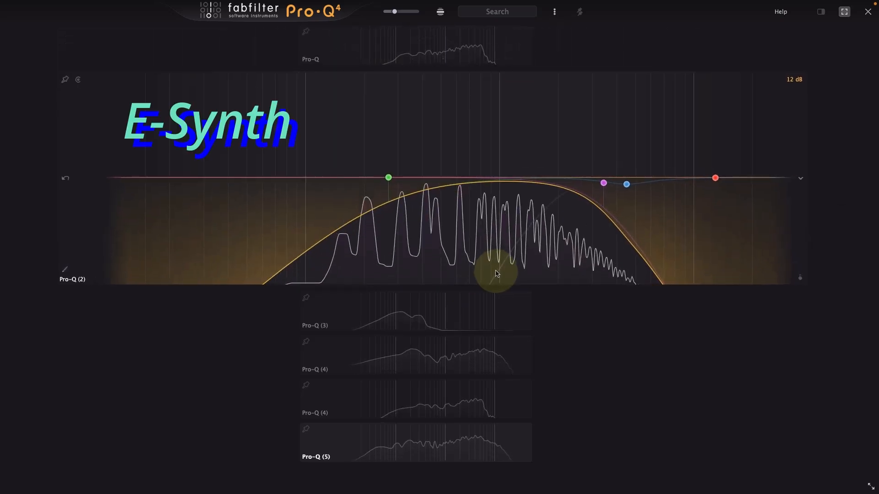